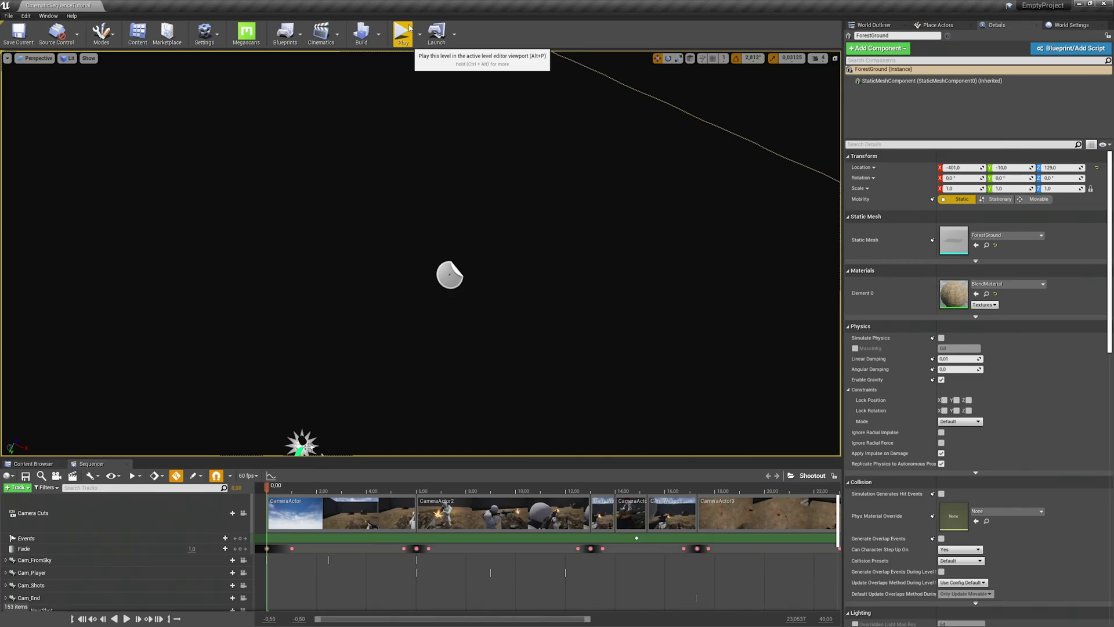
# Play the level to preview the finished shootout cinematic
pyautogui.click(410, 27)
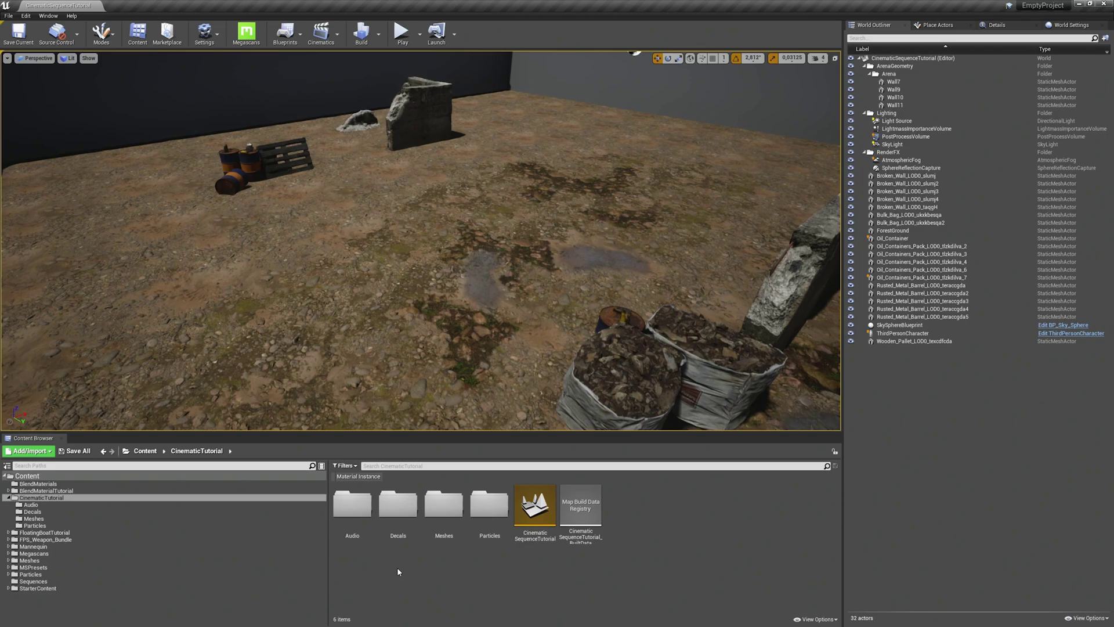
# Add a level sequence named Shootout and save it in the CinematicTutorial folder
pyautogui.click(335, 39)
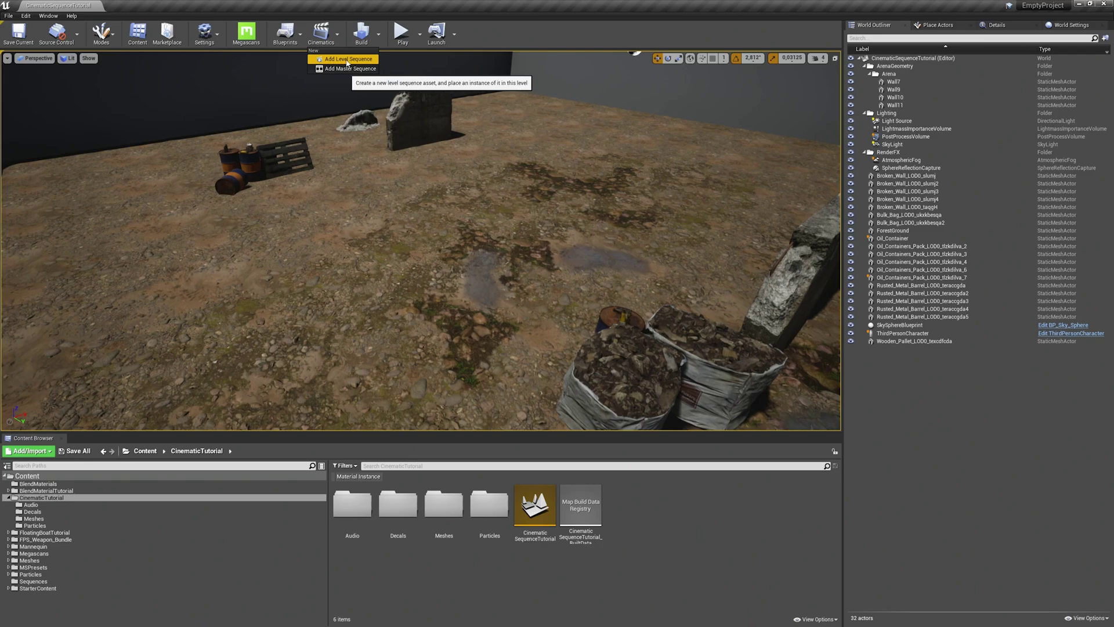
pyautogui.click(335, 59)
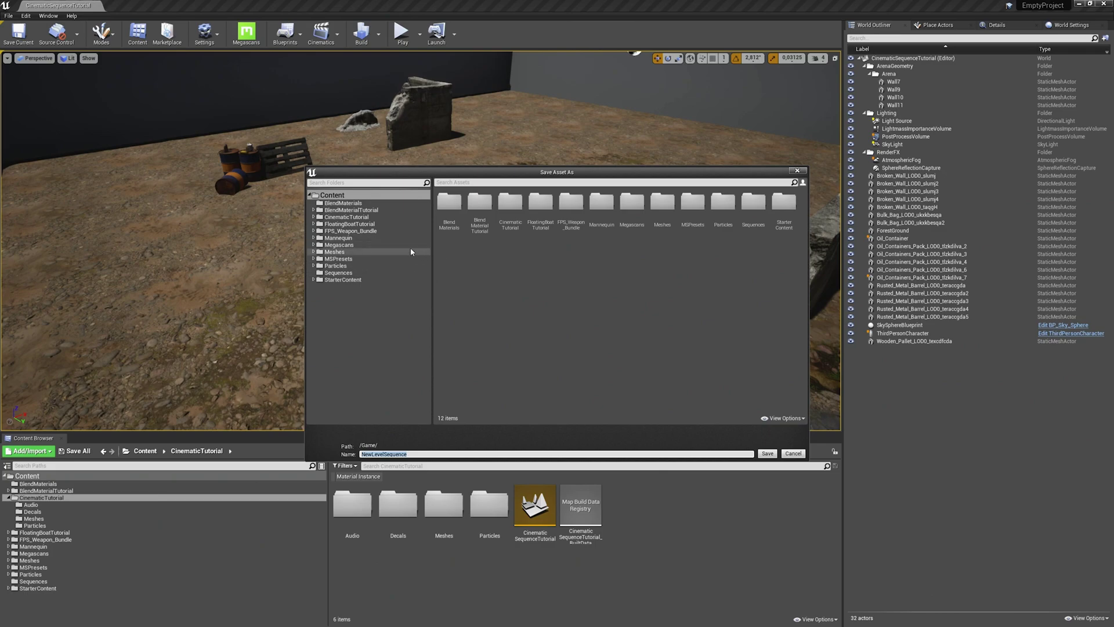
pyautogui.click(347, 218)
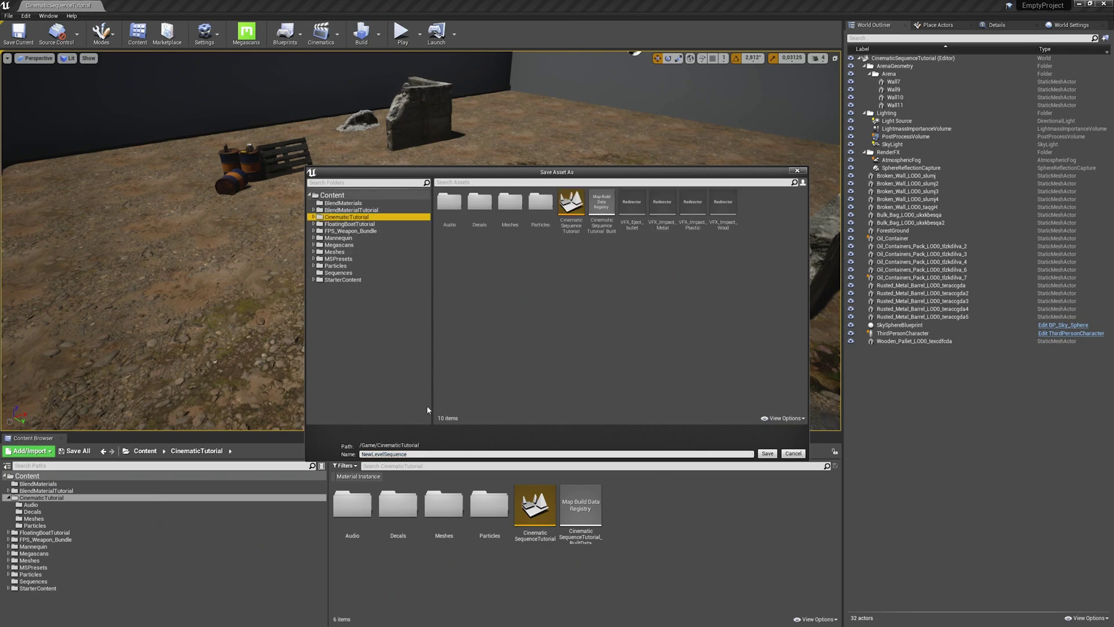
pyautogui.click(415, 454)
pyautogui.moveTo(432, 454); pyautogui.dragTo(351, 457)
pyautogui.write('Shootout')
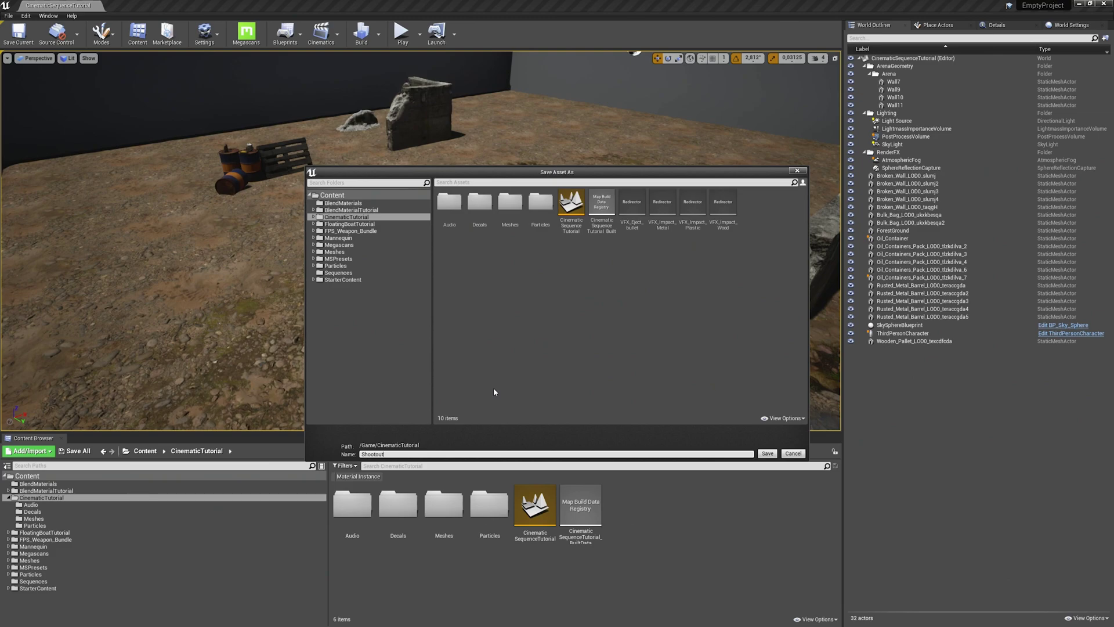
pyautogui.click(768, 454)
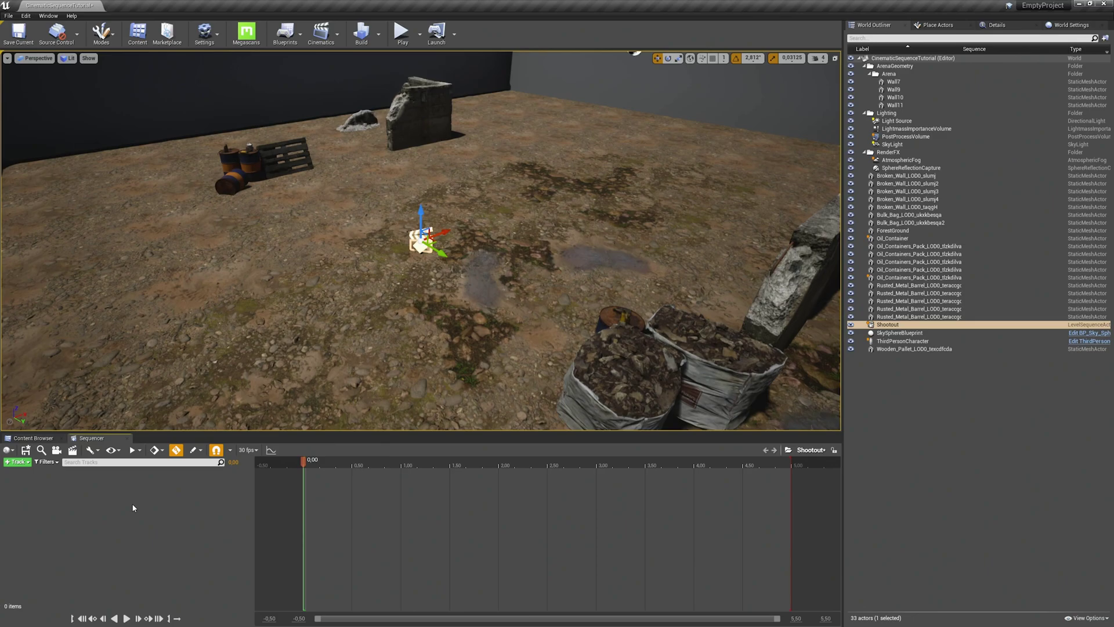
# Set the end of the timeline's view range to 10 seconds and extend the sequence's playback end to about 9.50 seconds
pyautogui.moveTo(268, 352); pyautogui.dragTo(308, 369, button='right')
pyautogui.moveTo(395, 244); pyautogui.dragTo(519, 377, button='right')
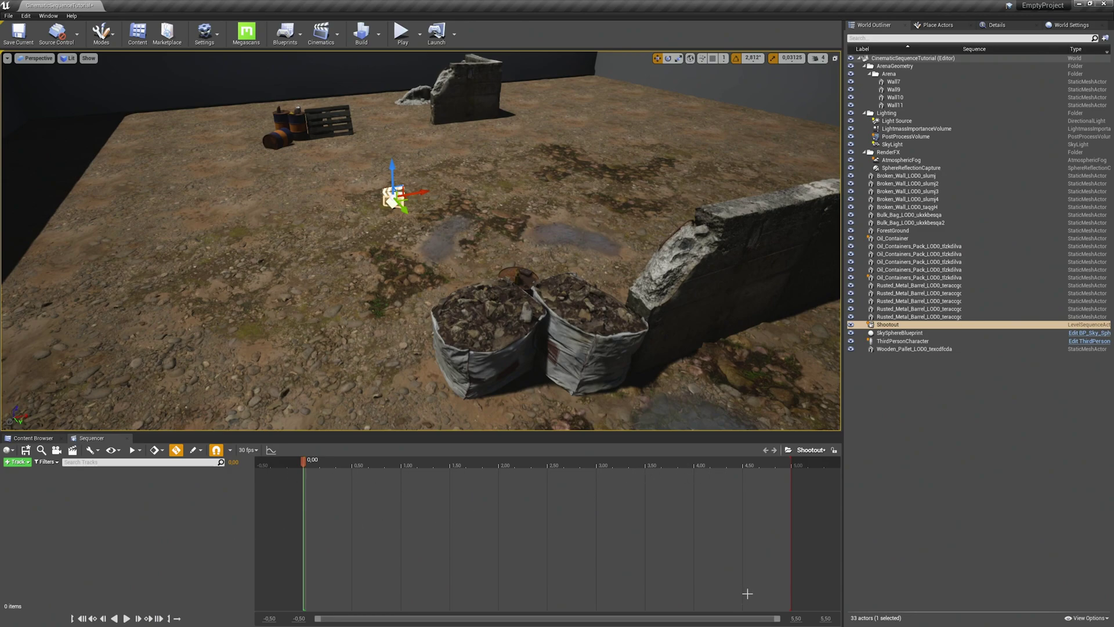
pyautogui.click(793, 618)
pyautogui.write('10')
pyautogui.press('Return')
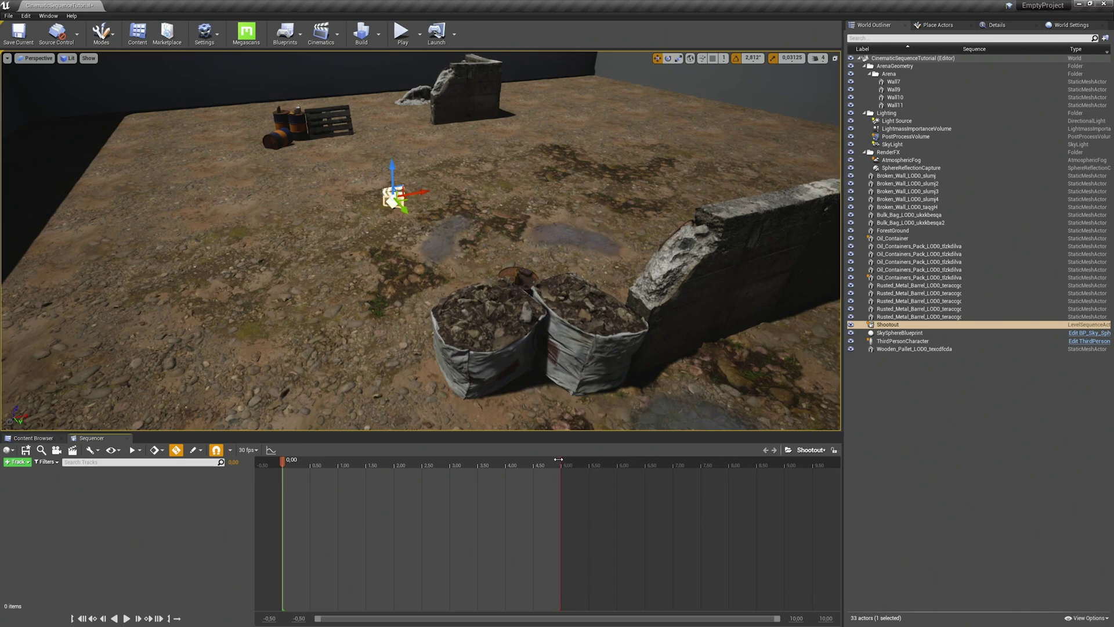
pyautogui.moveTo(560, 459); pyautogui.dragTo(813, 465)
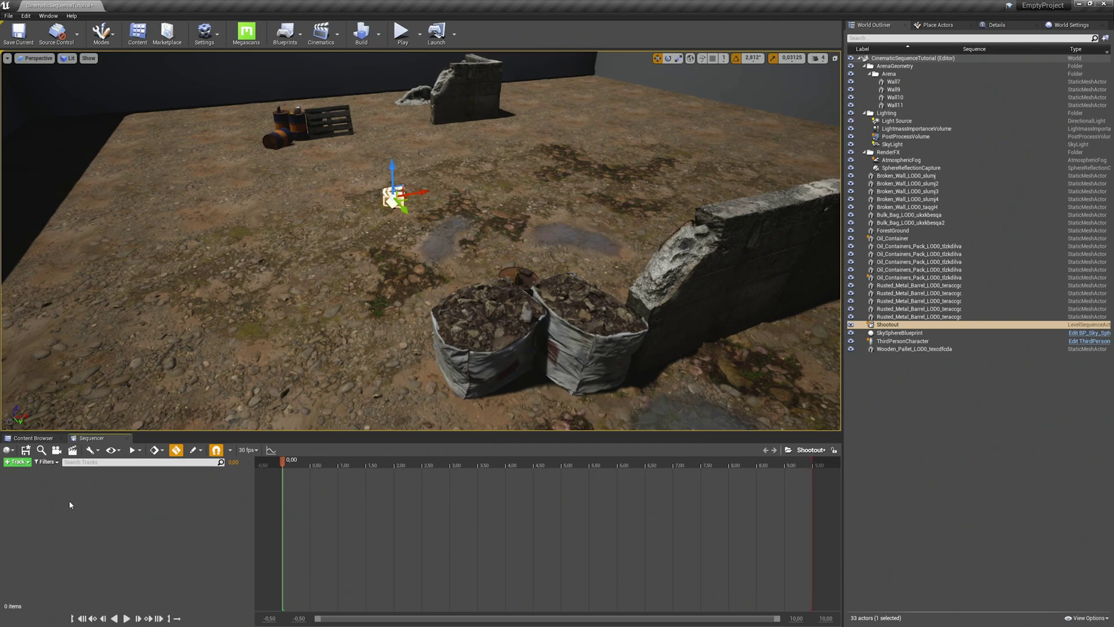
# Locate the Shootout sequence asset in the Content Browser and return to the Sequencer
pyautogui.click(42, 452)
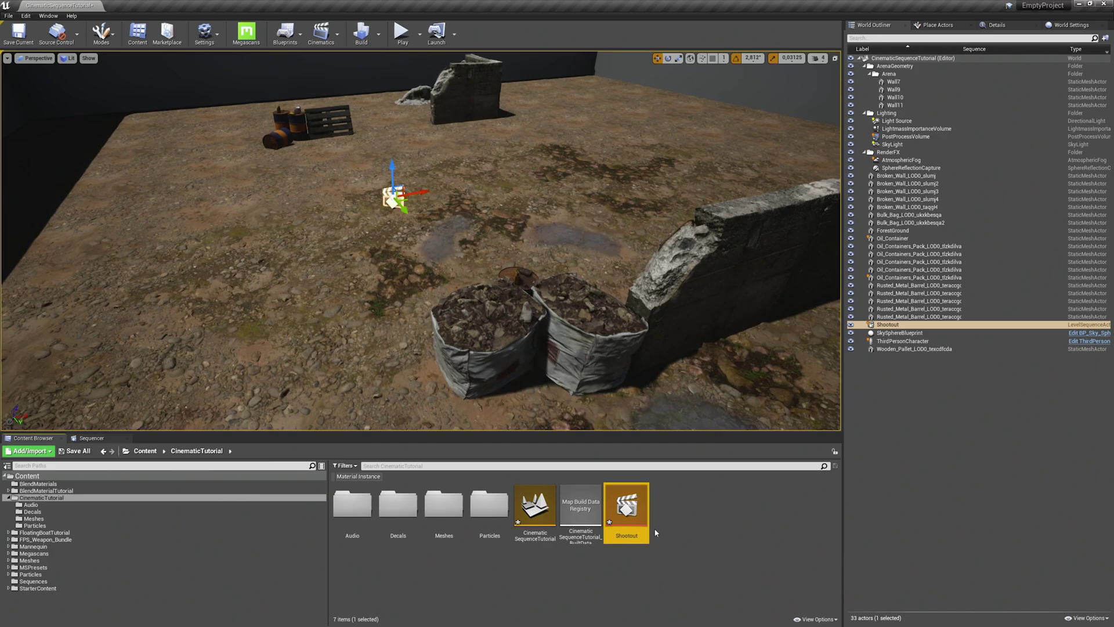
pyautogui.click(92, 438)
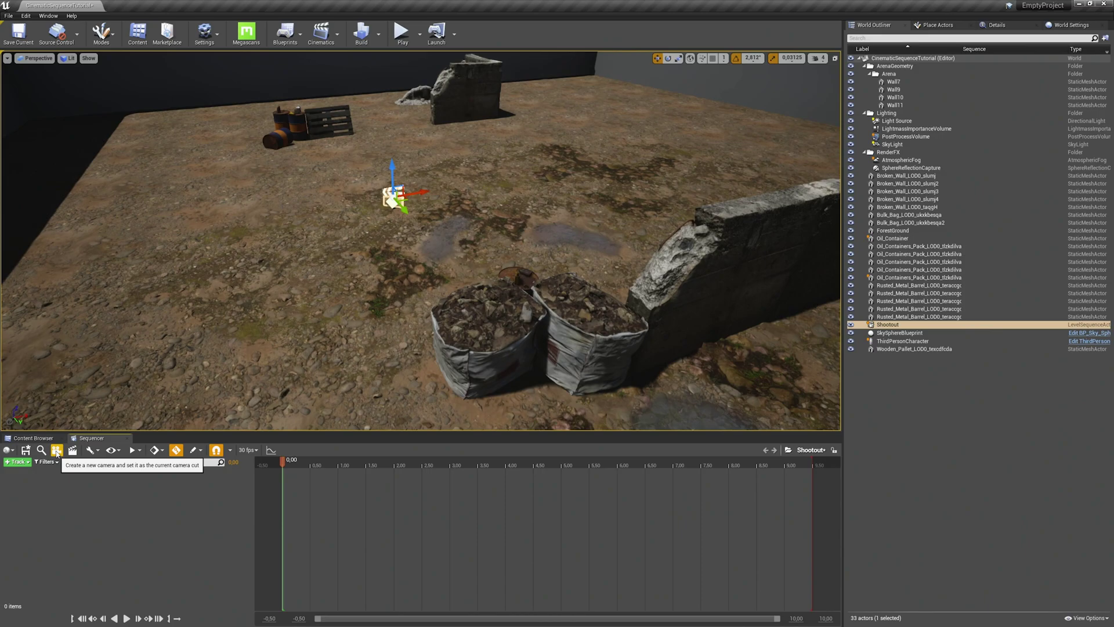
pyautogui.moveTo(359, 337)
pyautogui.mouseDown(button='right')
pyautogui.moveTo(342, 319)
pyautogui.moveTo(360, 328)
pyautogui.mouseUp(button='right')
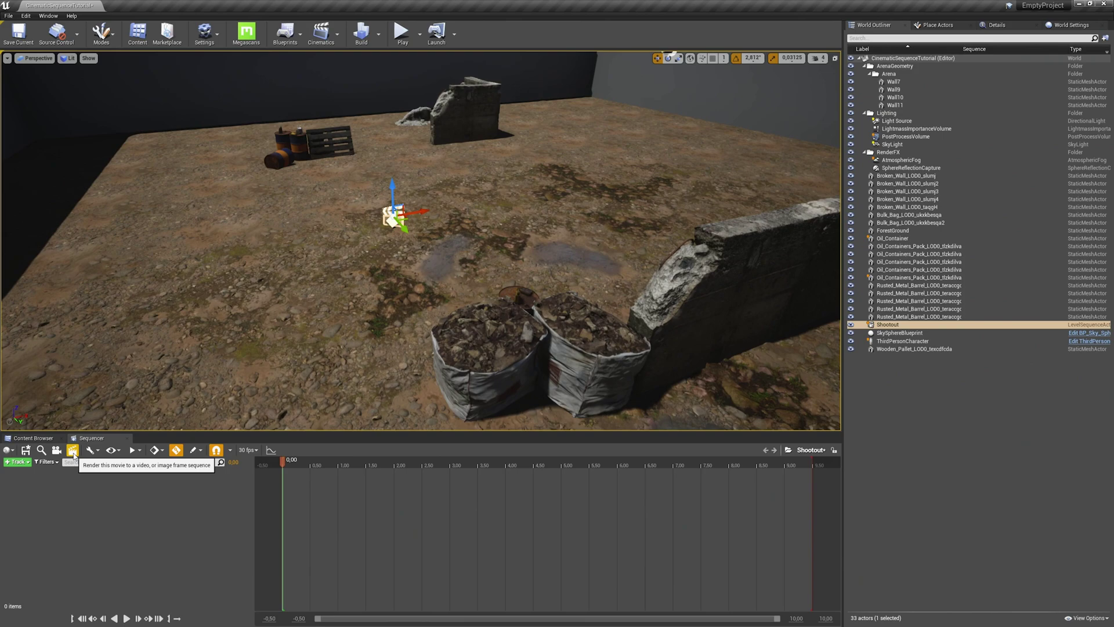
# Examine the Sequencer's actions, view, playback speed and key interpolation options
pyautogui.click(97, 451)
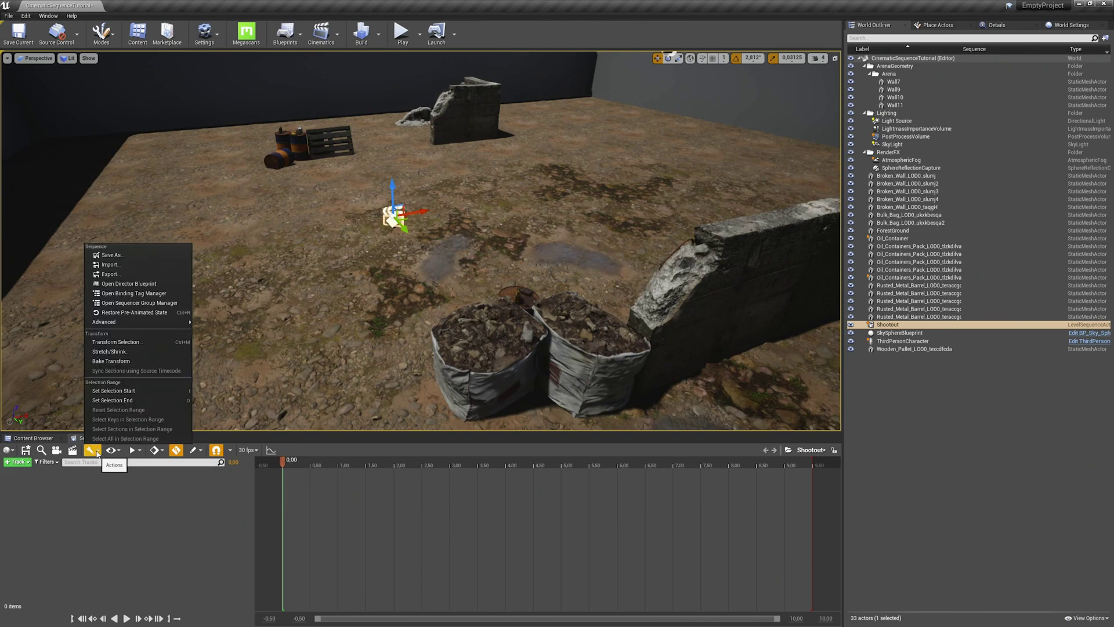
pyautogui.click(97, 451)
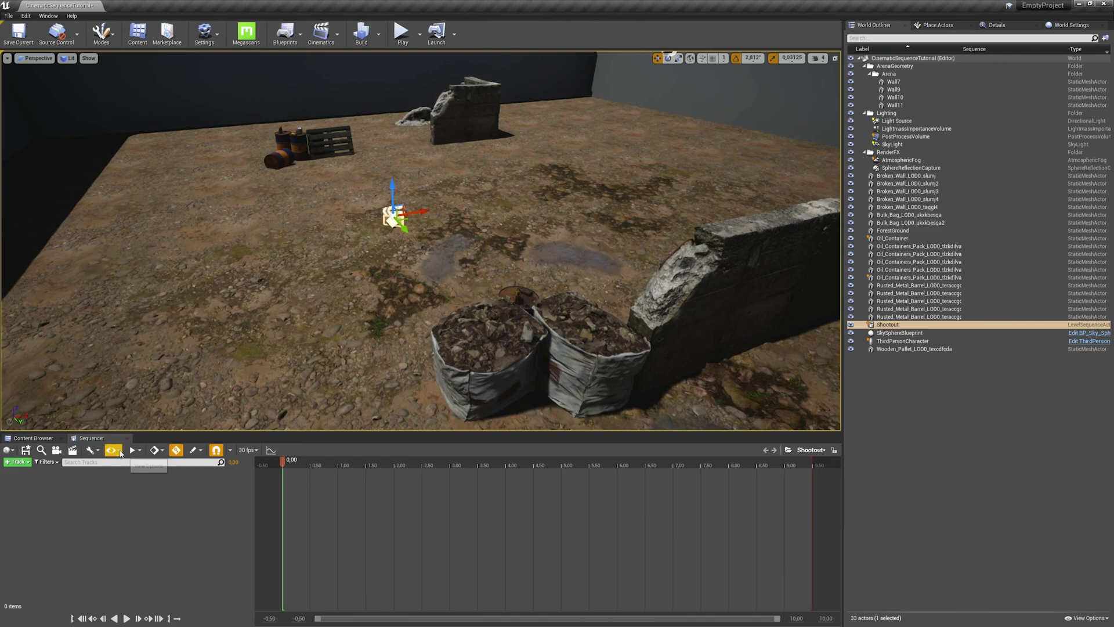
pyautogui.click(118, 451)
pyautogui.click(119, 451)
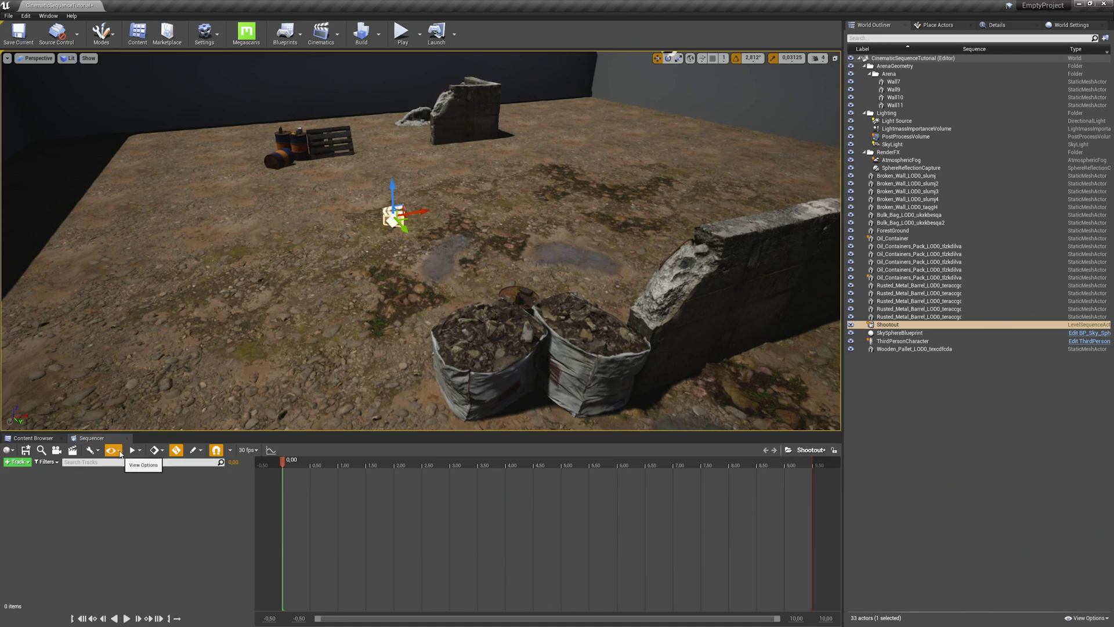
pyautogui.click(141, 451)
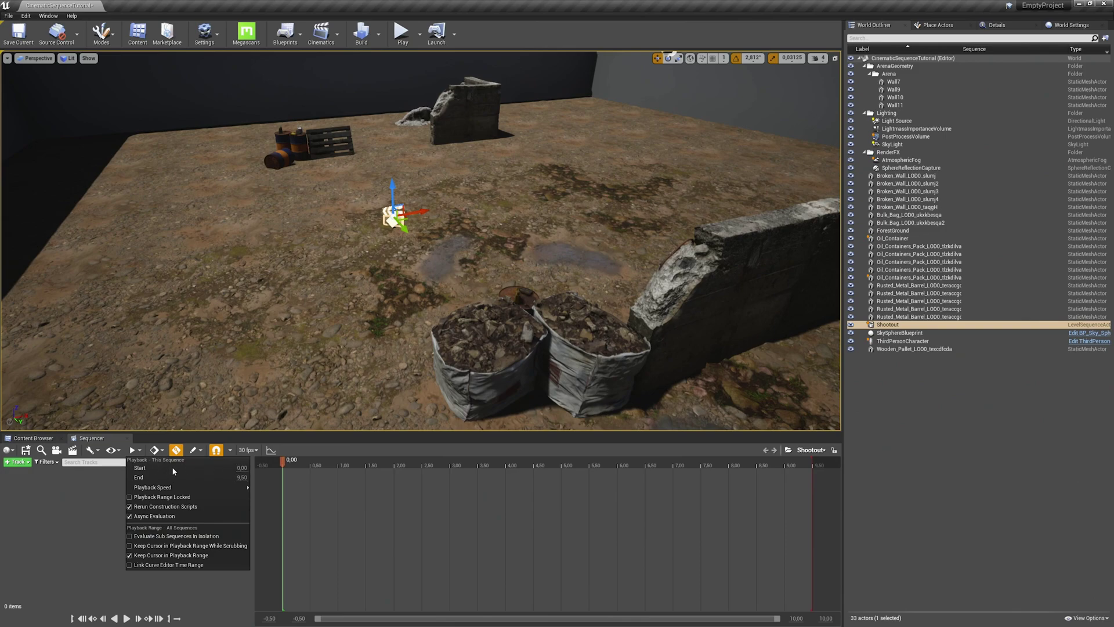
pyautogui.moveTo(203, 485)
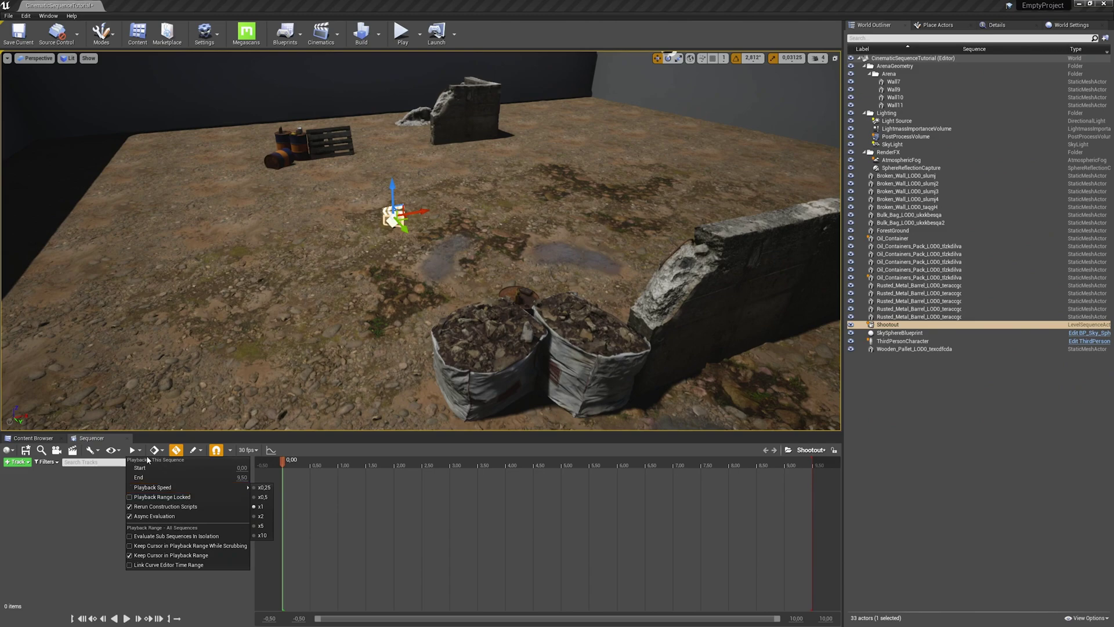
pyautogui.click(162, 453)
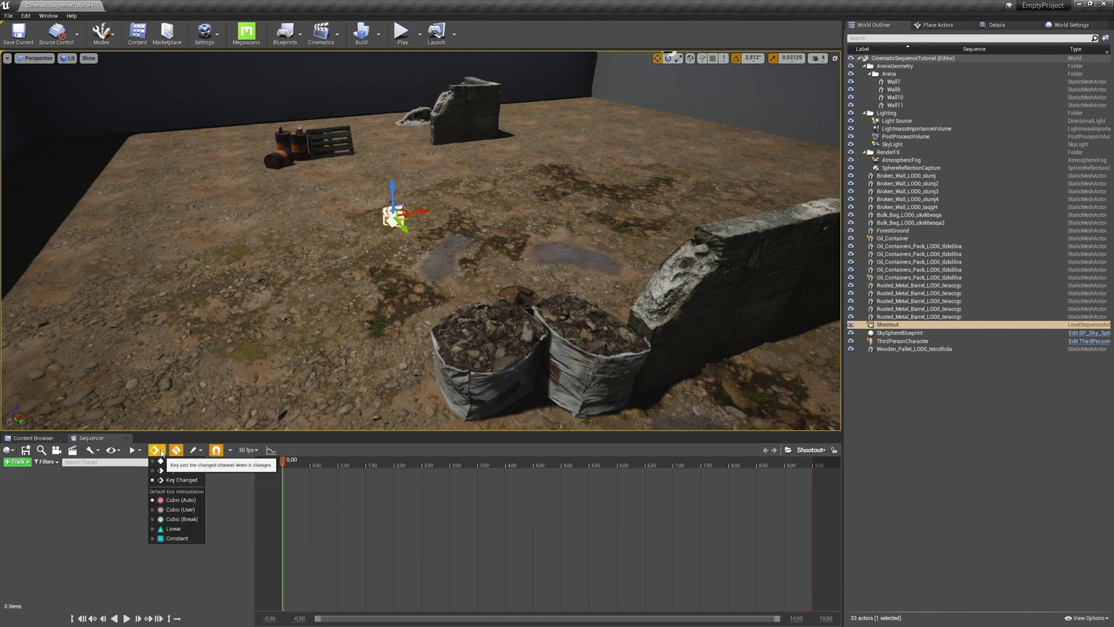
pyautogui.click(160, 452)
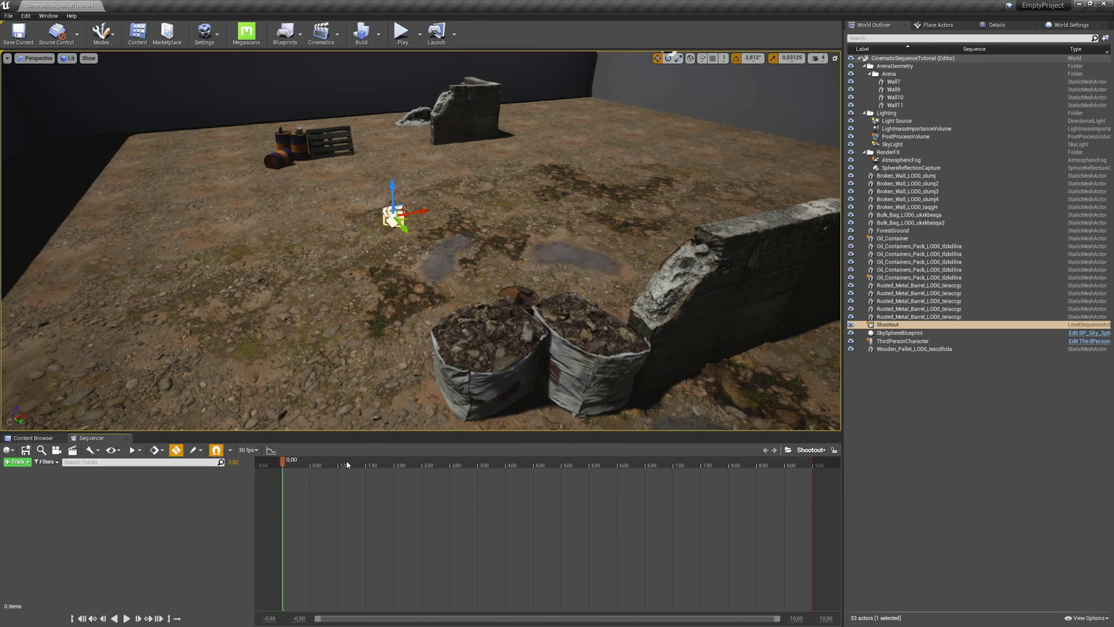
# Move the playhead to 3.00 seconds and set the sequence's editing mode to Allow All Edits
pyautogui.moveTo(347, 465); pyautogui.dragTo(458, 464)
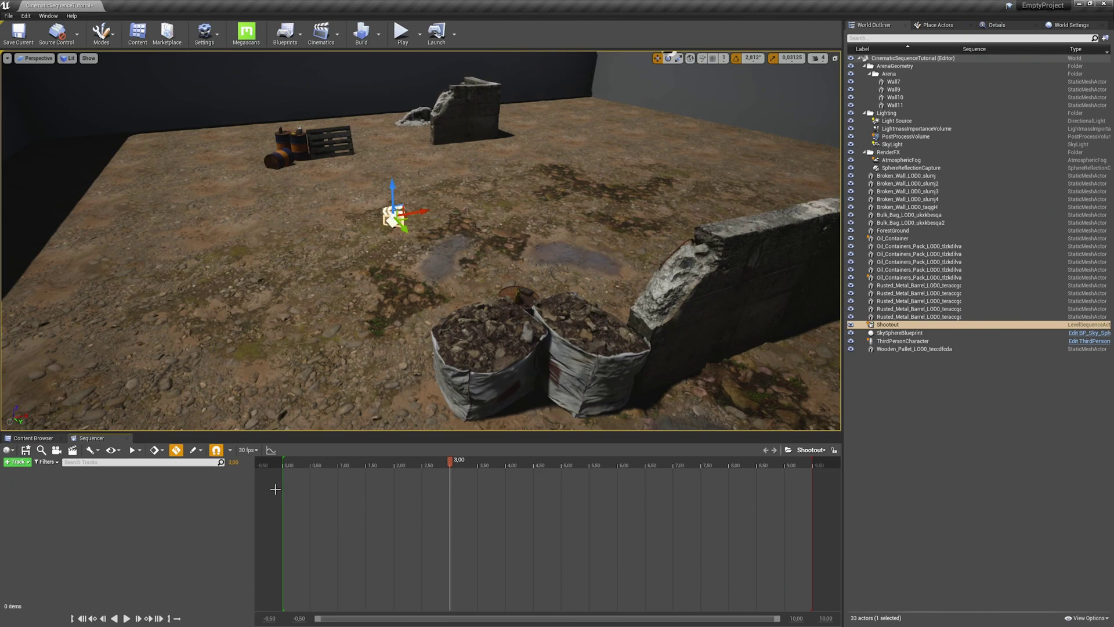
pyautogui.click(196, 450)
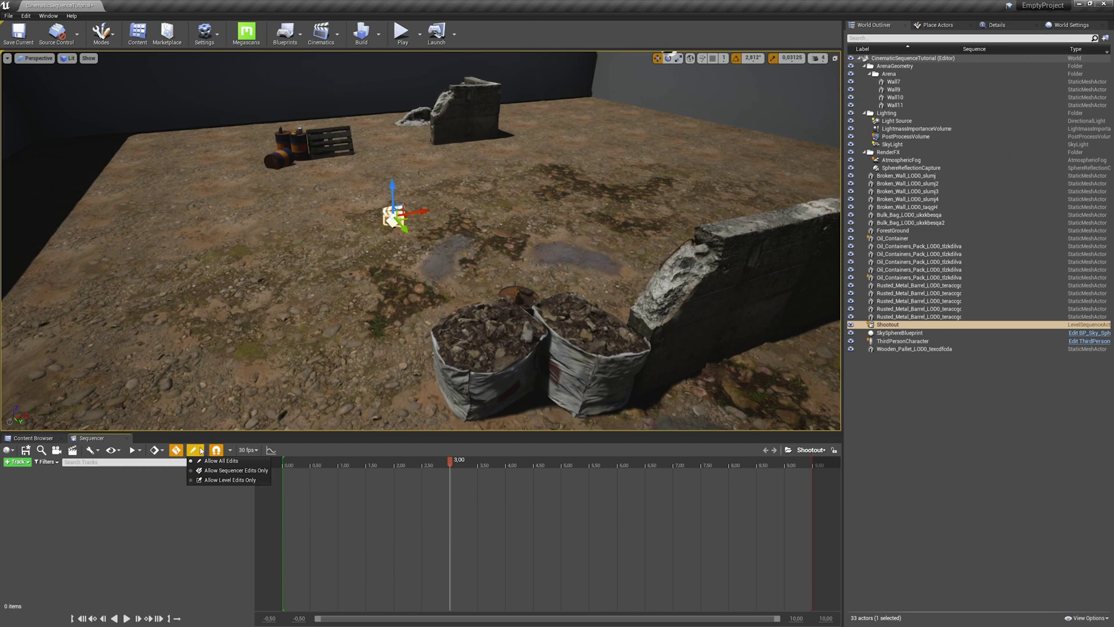
pyautogui.click(221, 460)
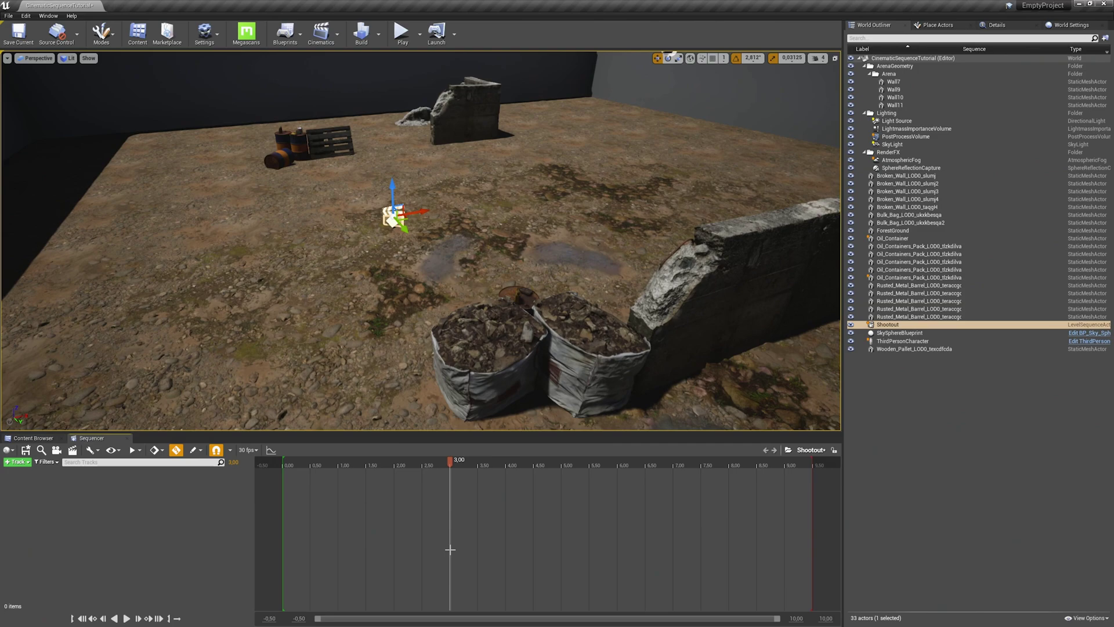
# Set the sequence display rate to 60 fps and show time as seconds
pyautogui.click(252, 452)
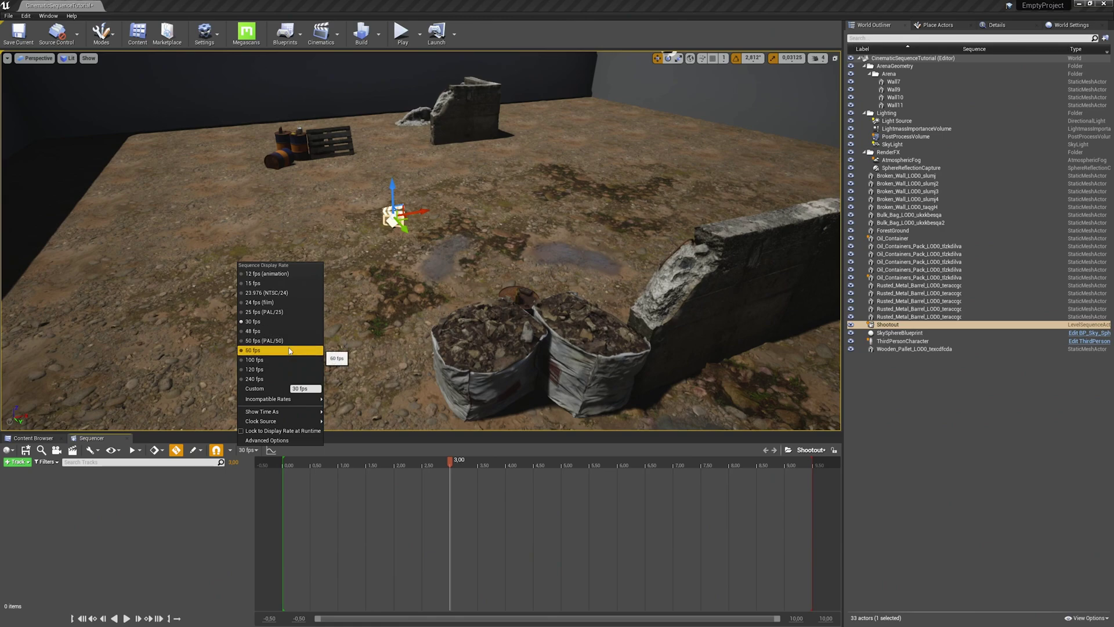
pyautogui.click(265, 355)
pyautogui.click(249, 451)
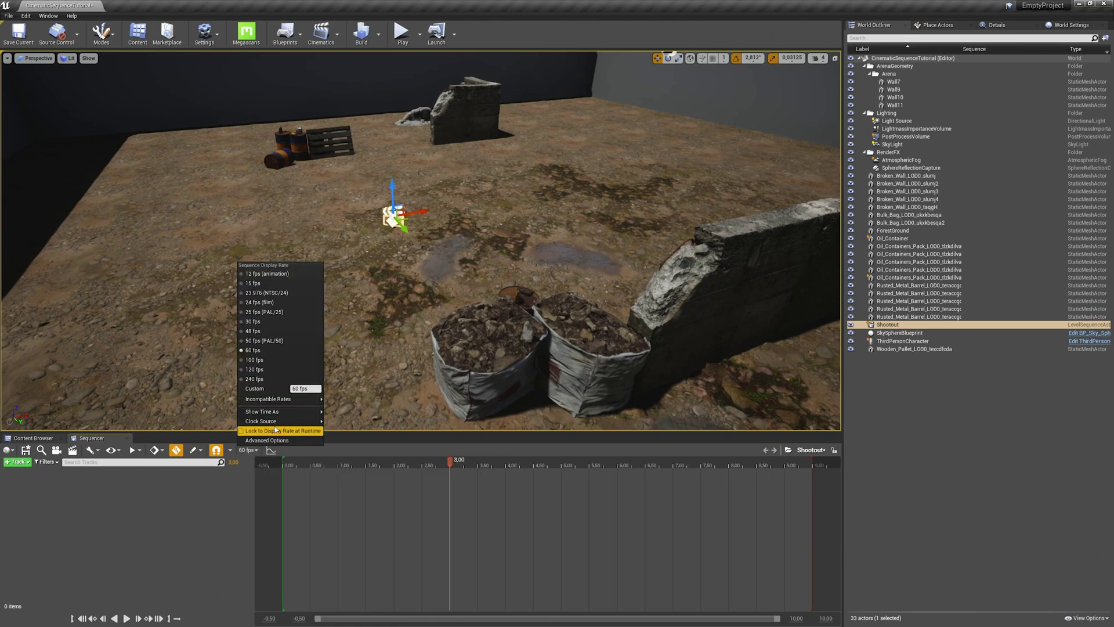
pyautogui.moveTo(281, 414)
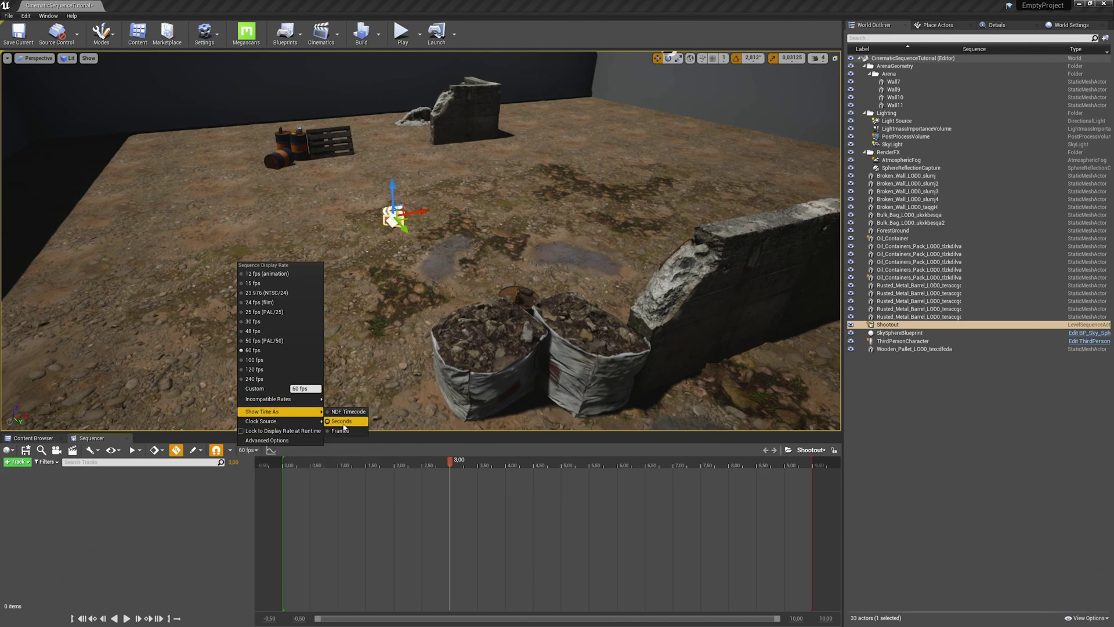
pyautogui.click(341, 424)
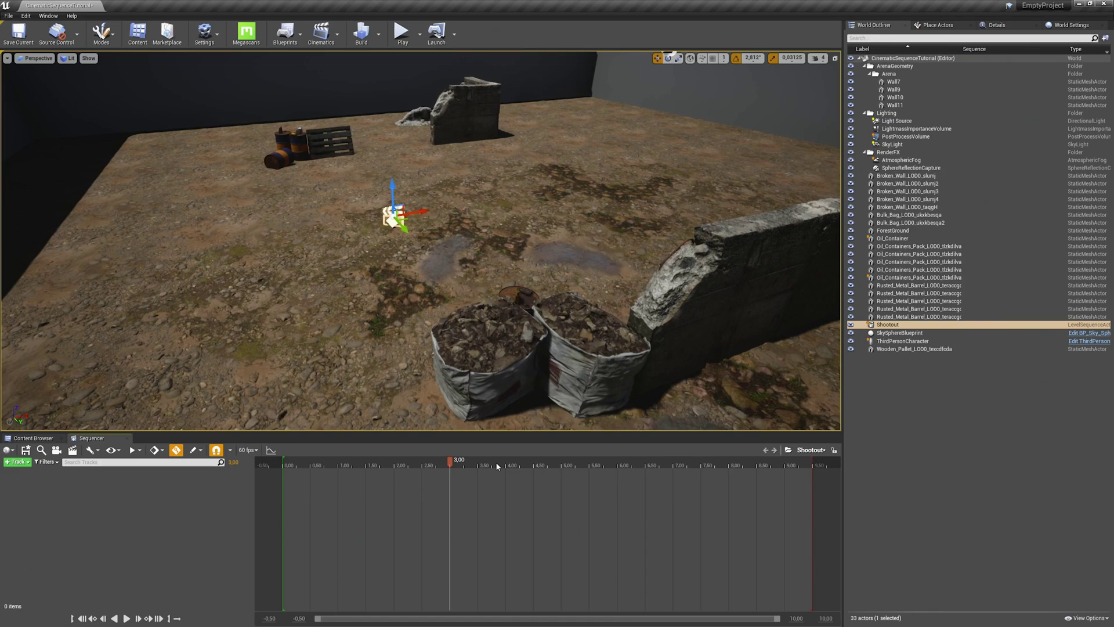
# Open the Sequencer's curve editor and enlarge its window to examine it
pyautogui.click(271, 451)
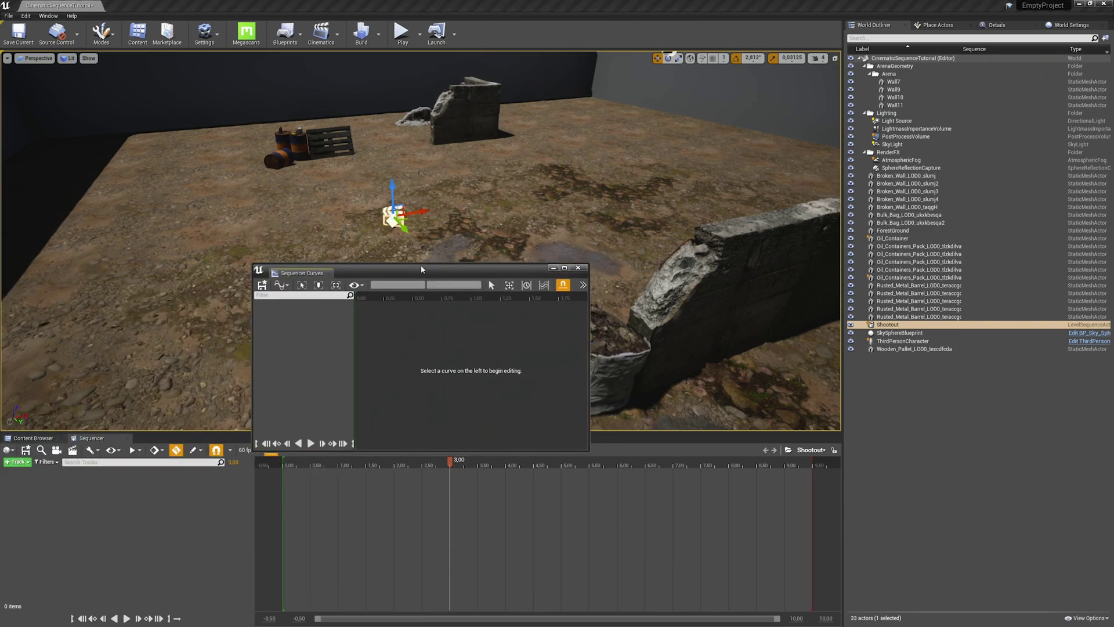
pyautogui.moveTo(398, 272); pyautogui.dragTo(447, 227)
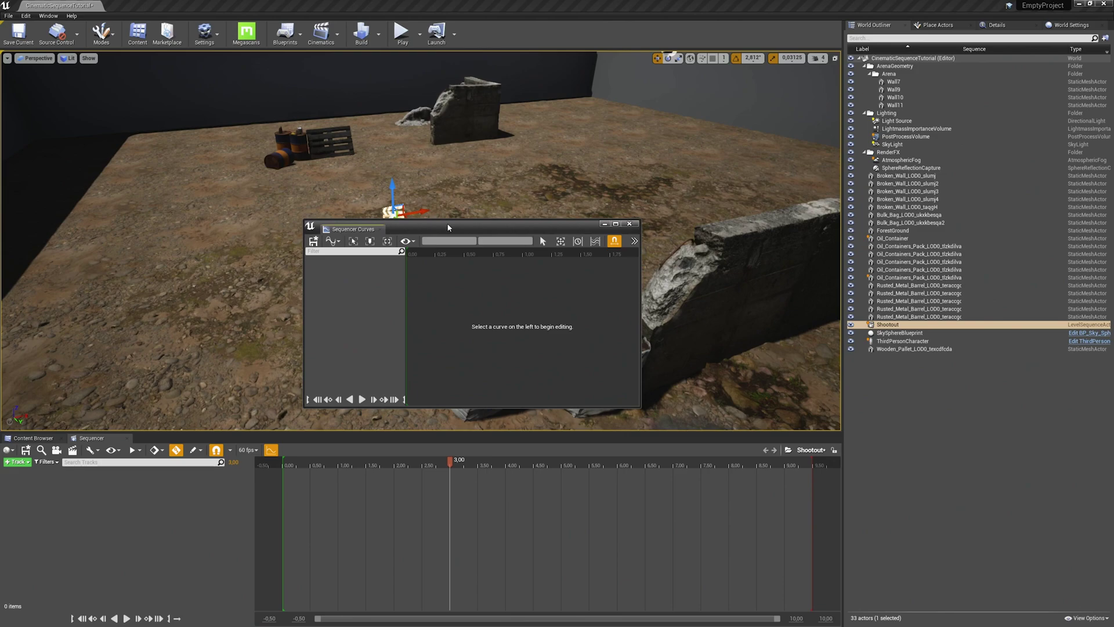
pyautogui.doubleClick(448, 227)
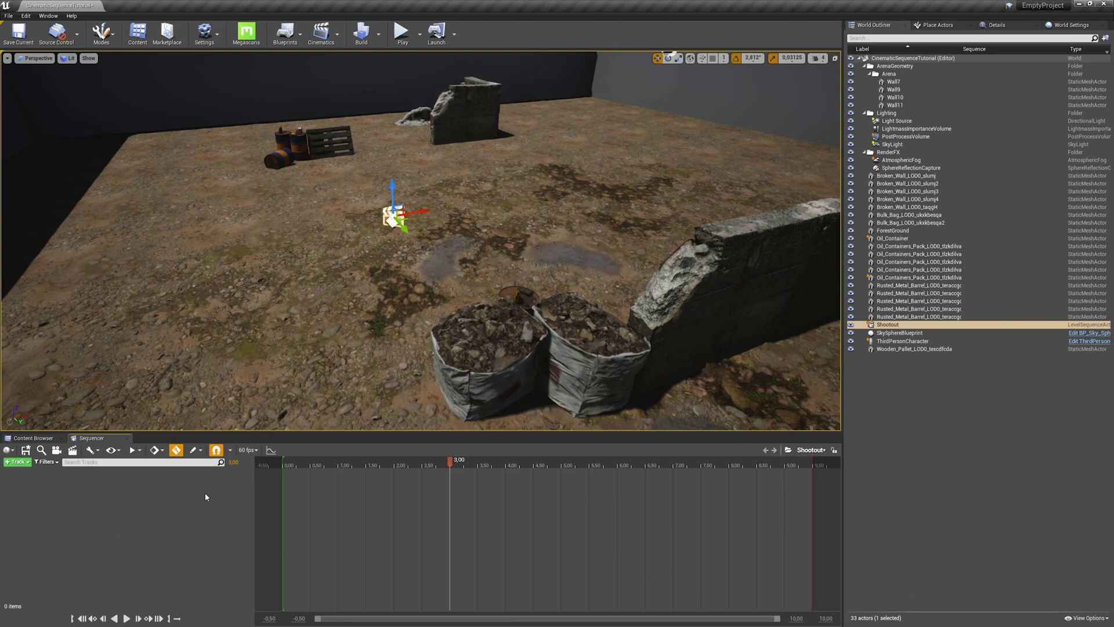
# Open the Mannequin/Animations/AnimStarterPack folder and search it for "idle_rifle_iron"
pyautogui.press('s')
pyautogui.moveTo(405, 389); pyautogui.dragTo(455, 417, button='right')
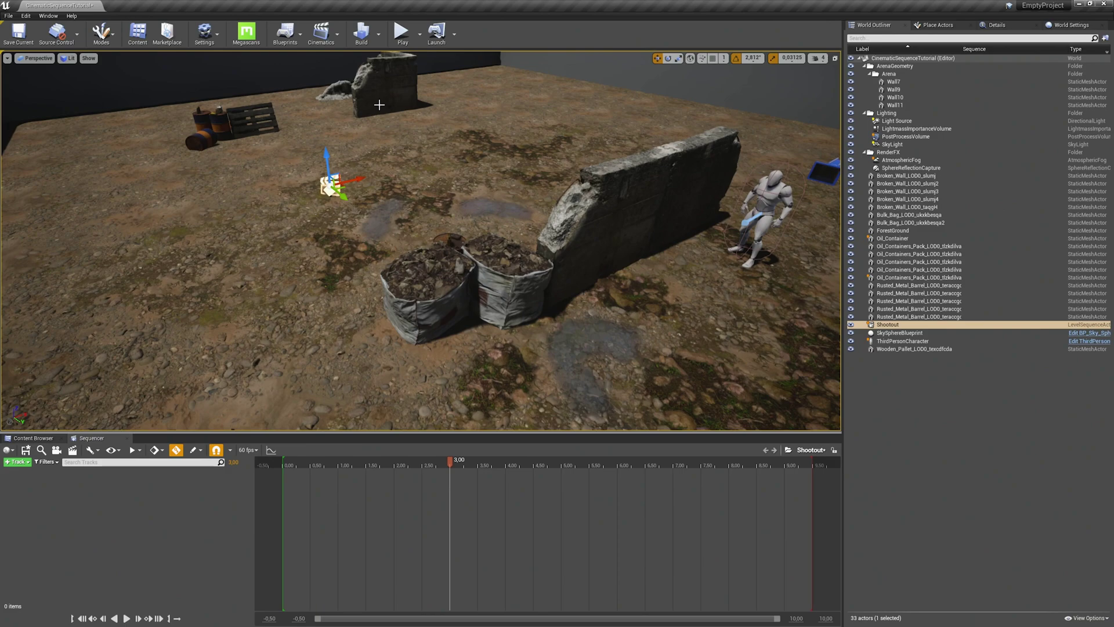
pyautogui.click(31, 438)
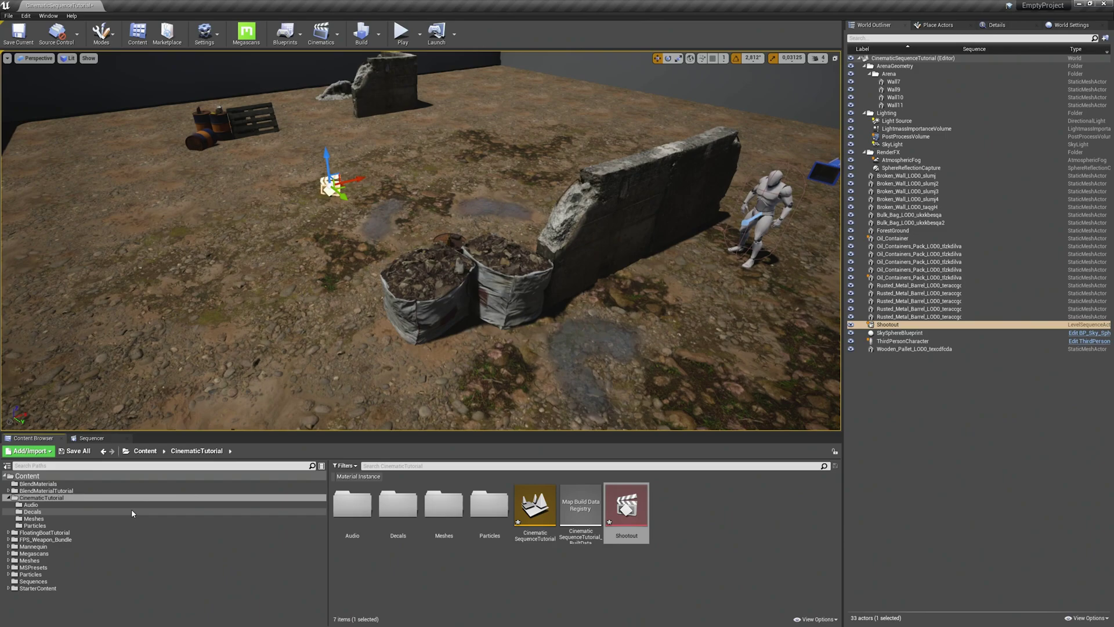
pyautogui.click(9, 547)
pyautogui.click(40, 553)
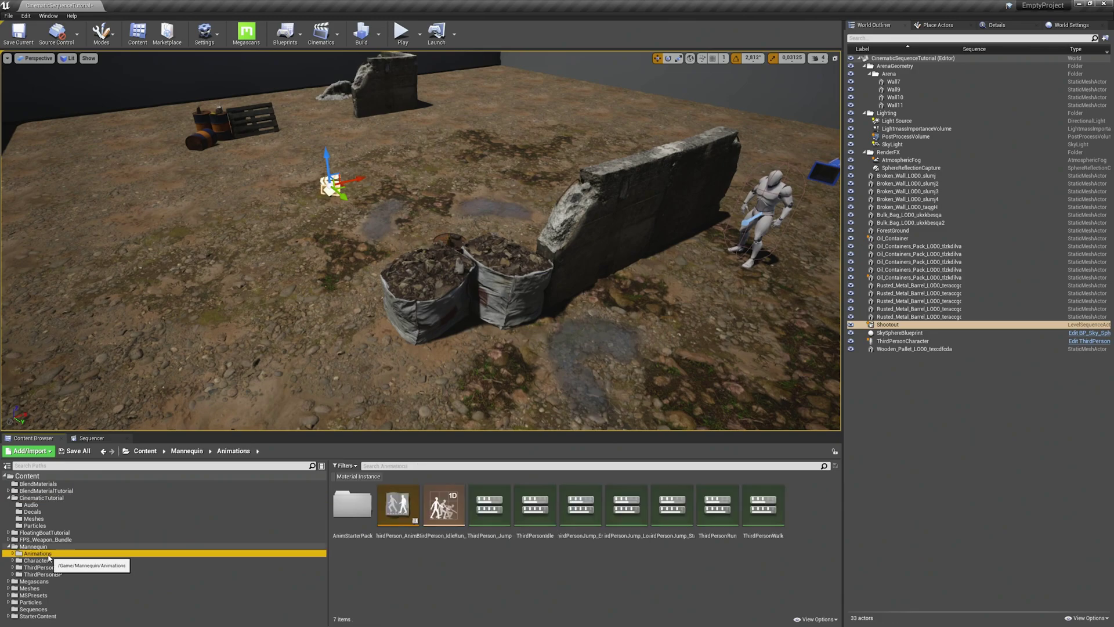
pyautogui.click(356, 506)
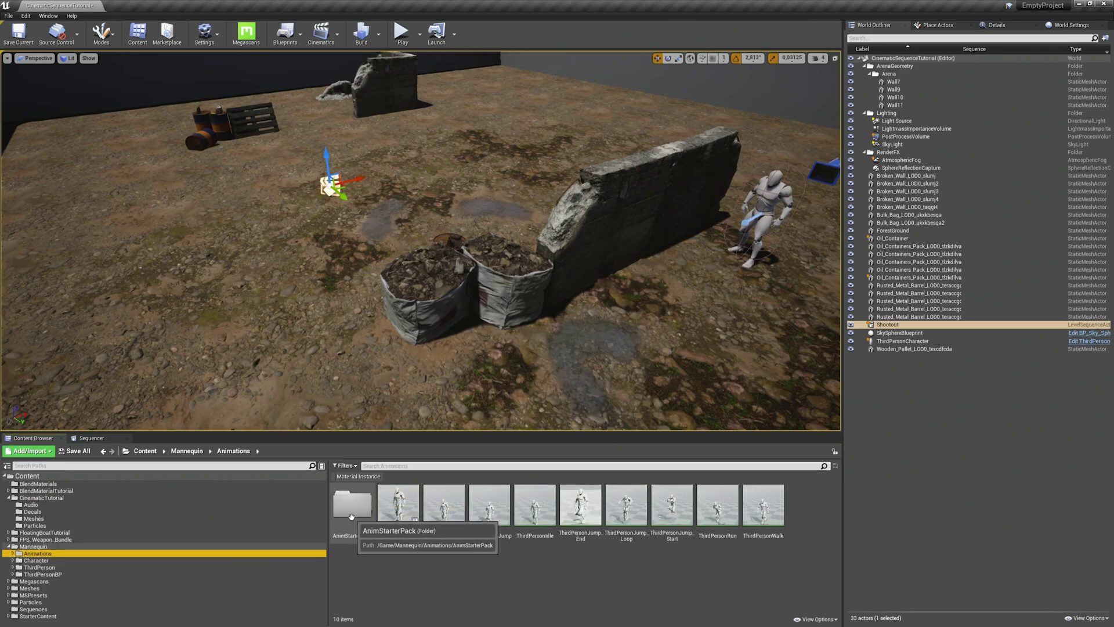
pyautogui.doubleClick(356, 507)
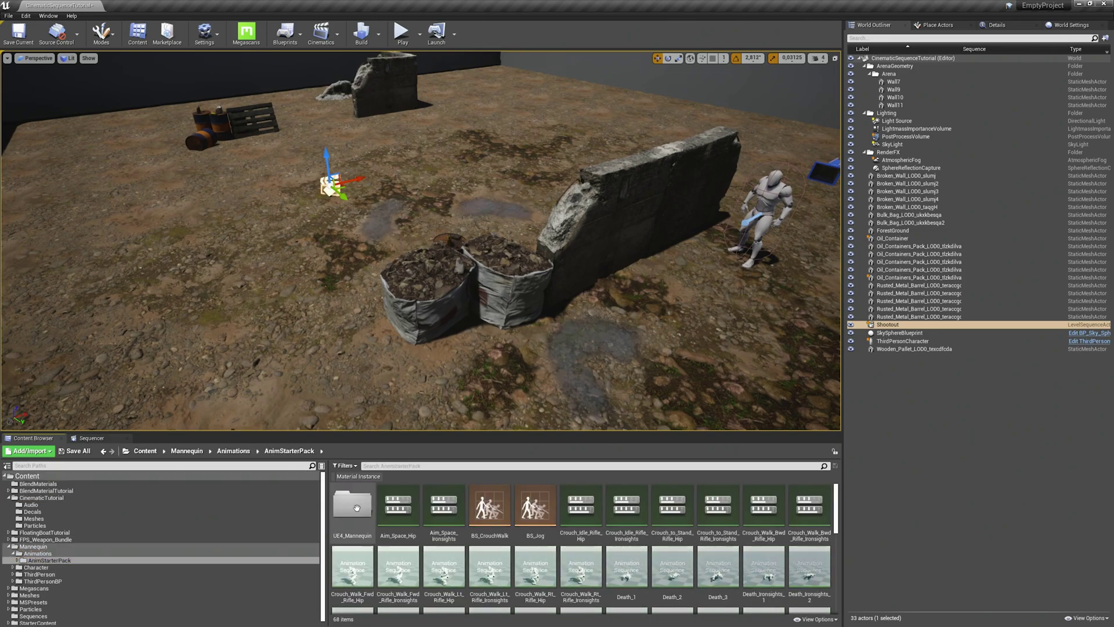
pyautogui.click(446, 466)
pyautogui.write('idle_rifle_iron')
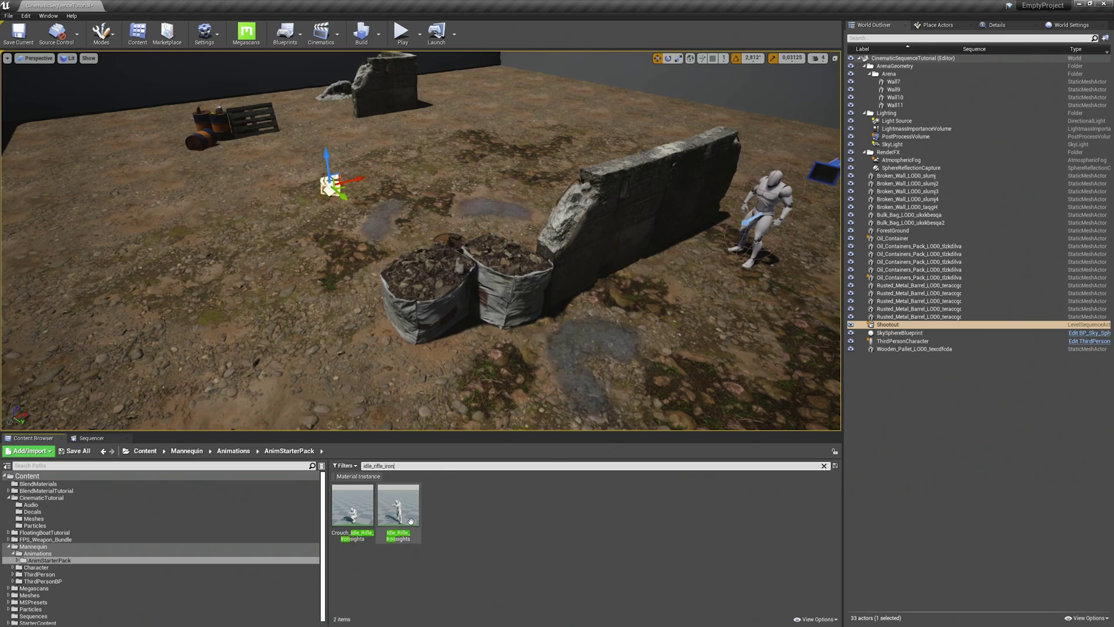
# Place the Idle_Rifle_Ironsights animation in the level beside the bulk bags and rotate the mannequin to aim over them
pyautogui.moveTo(398, 505); pyautogui.dragTo(476, 338)
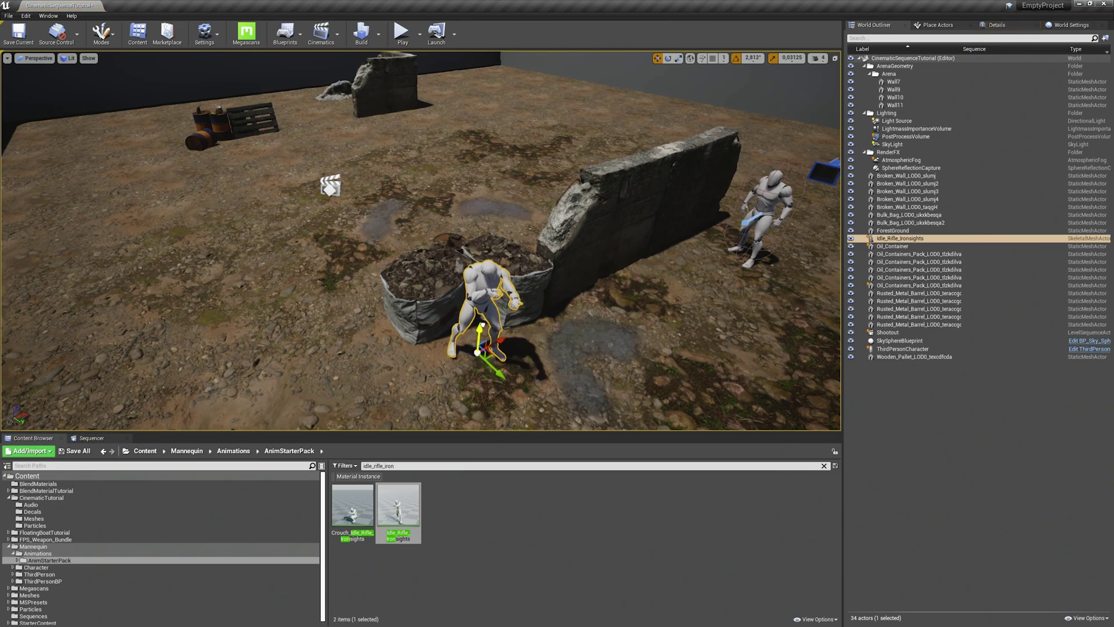
pyautogui.press('e')
pyautogui.moveTo(499, 391); pyautogui.dragTo(423, 390)
pyautogui.press('f')
pyautogui.keyDown('alt'); pyautogui.moveTo(422, 241); pyautogui.dragTo(261, 232); pyautogui.keyUp('alt')
pyautogui.moveTo(421, 240); pyautogui.dragTo(639, 335, button='right')
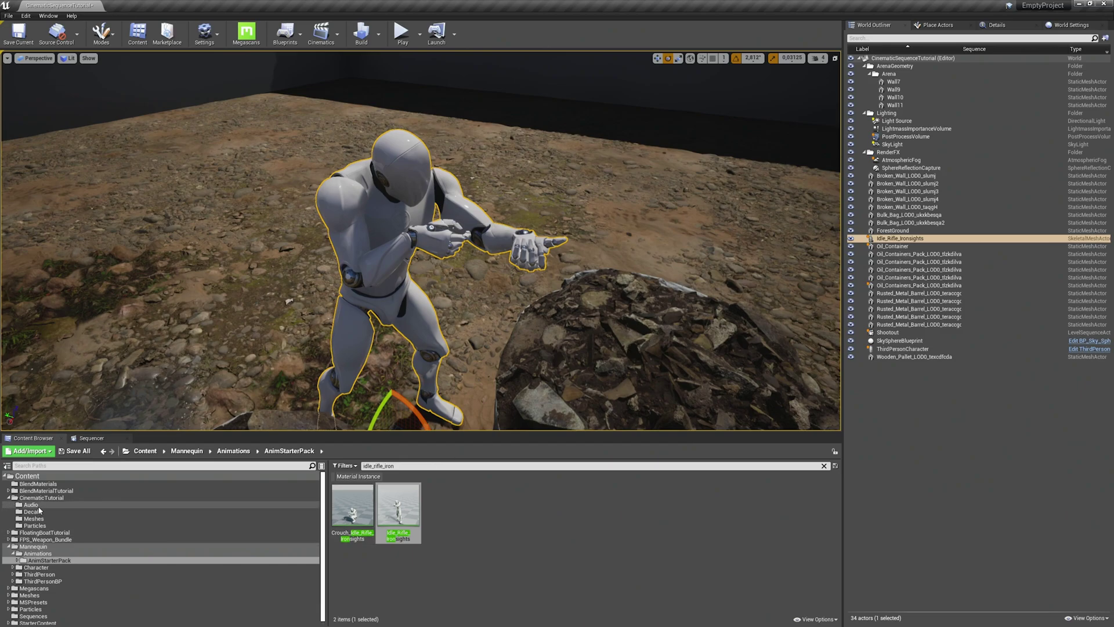
# Open the CinematicTutorial/Meshes folder without the search filter and place the AssaultRifle mesh at the aiming mannequin's hands
pyautogui.click(8, 497)
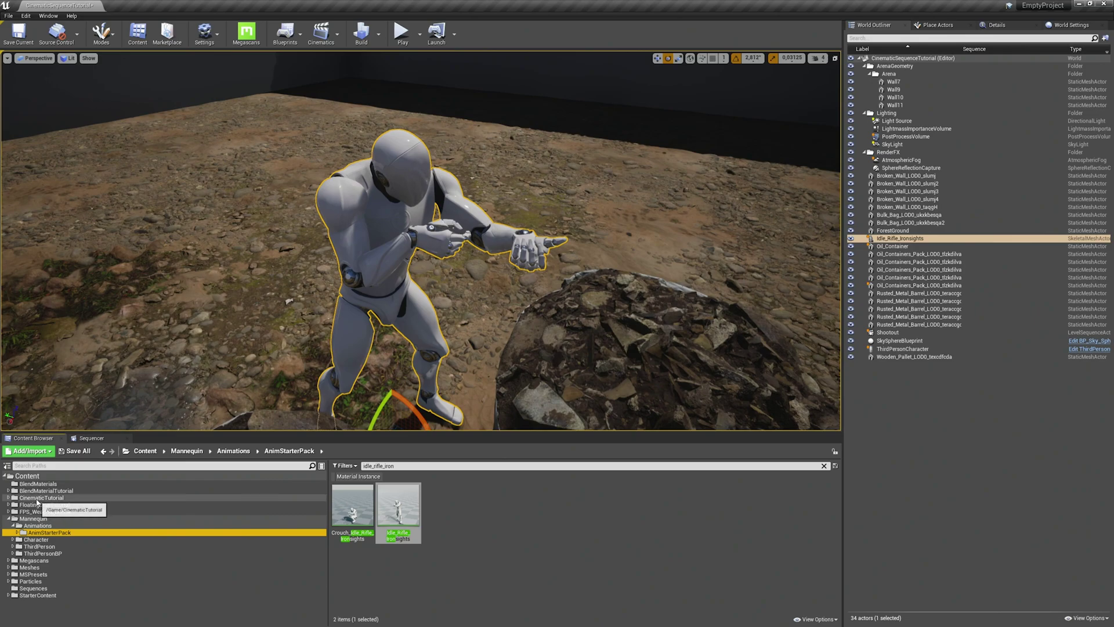
pyautogui.click(11, 498)
pyautogui.click(9, 498)
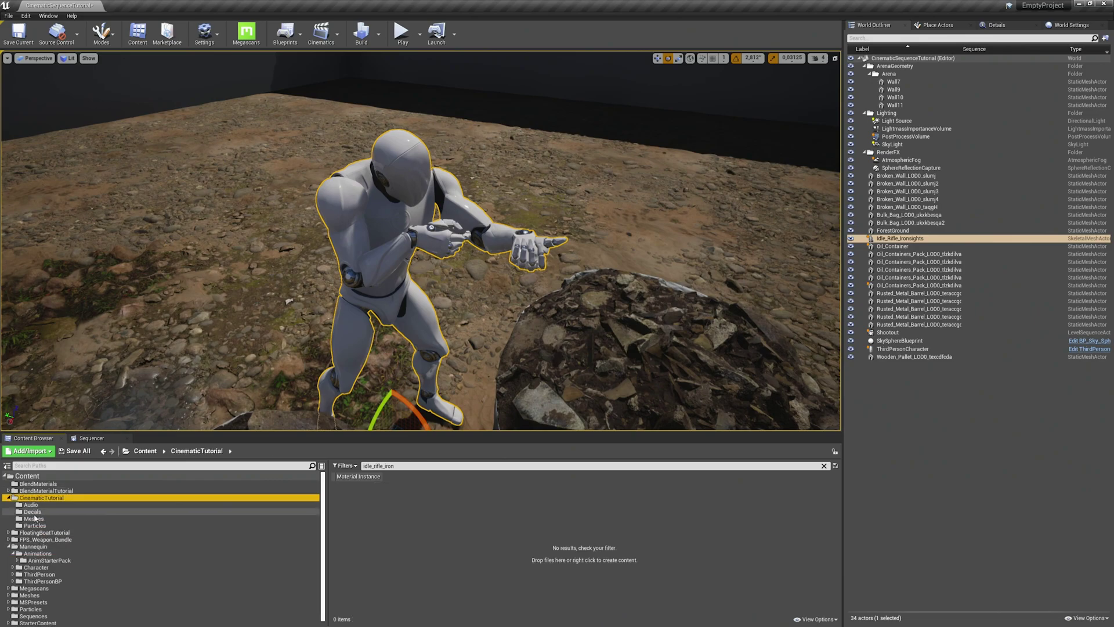
pyautogui.click(33, 519)
pyautogui.click(824, 466)
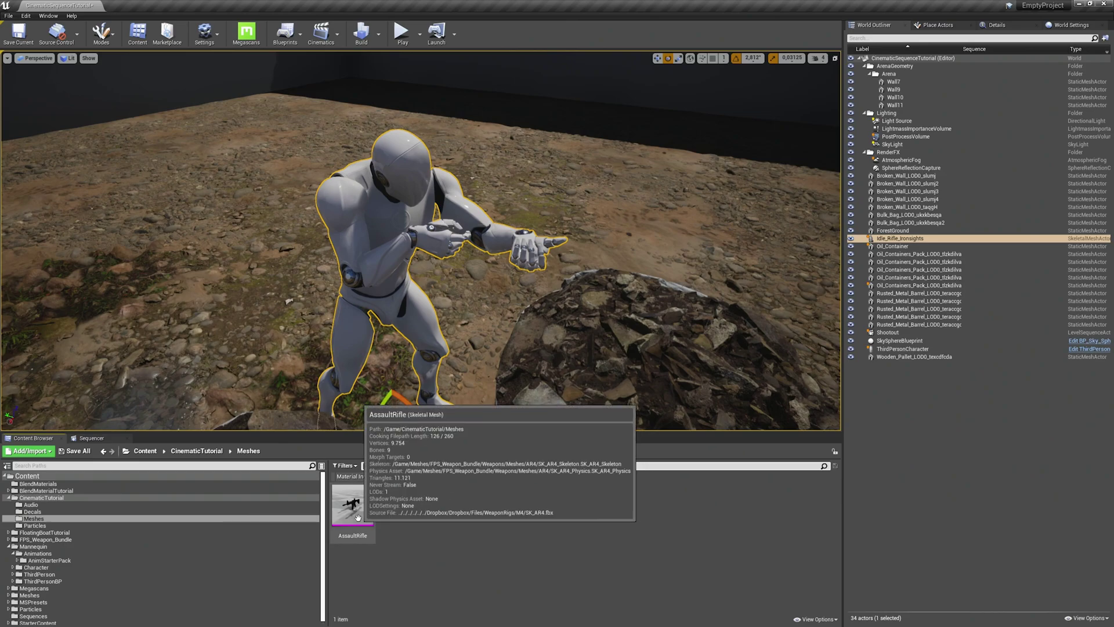
pyautogui.moveTo(353, 505); pyautogui.dragTo(414, 252)
# Rotate the assault rifle so its barrel points in the mannequin's aiming direction
pyautogui.press('f')
pyautogui.press('w')
pyautogui.moveTo(520, 319)
pyautogui.mouseDown(button='right')
pyautogui.moveTo(482, 278)
pyautogui.moveTo(520, 319)
pyautogui.mouseUp(button='right')
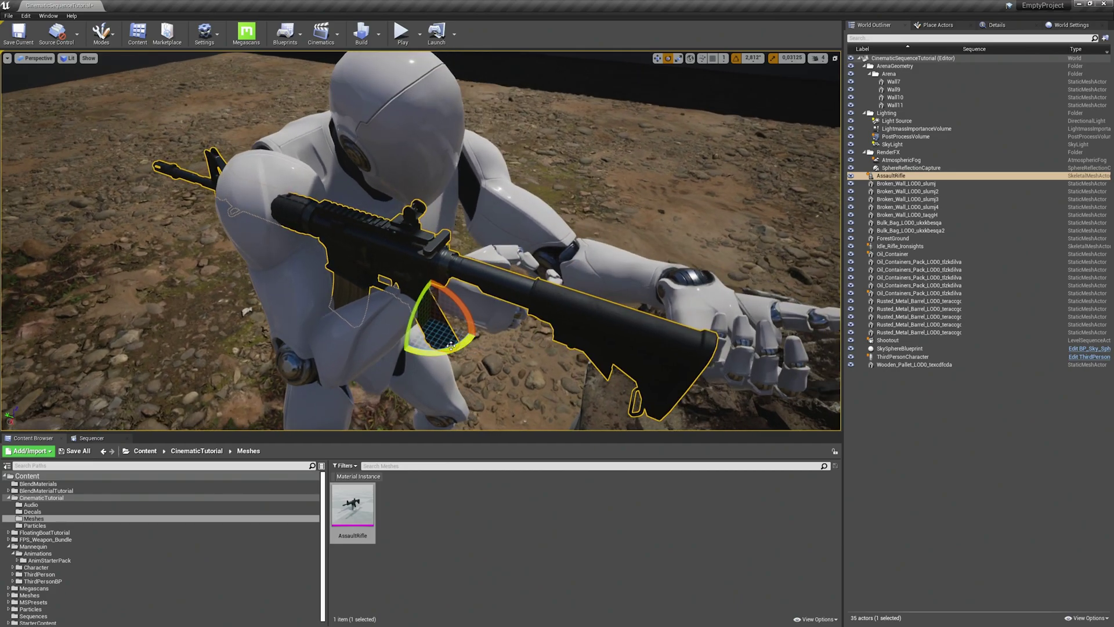
pyautogui.moveTo(447, 348); pyautogui.dragTo(470, 384)
pyautogui.press('w')
pyautogui.moveTo(481, 389); pyautogui.dragTo(533, 370, button='right')
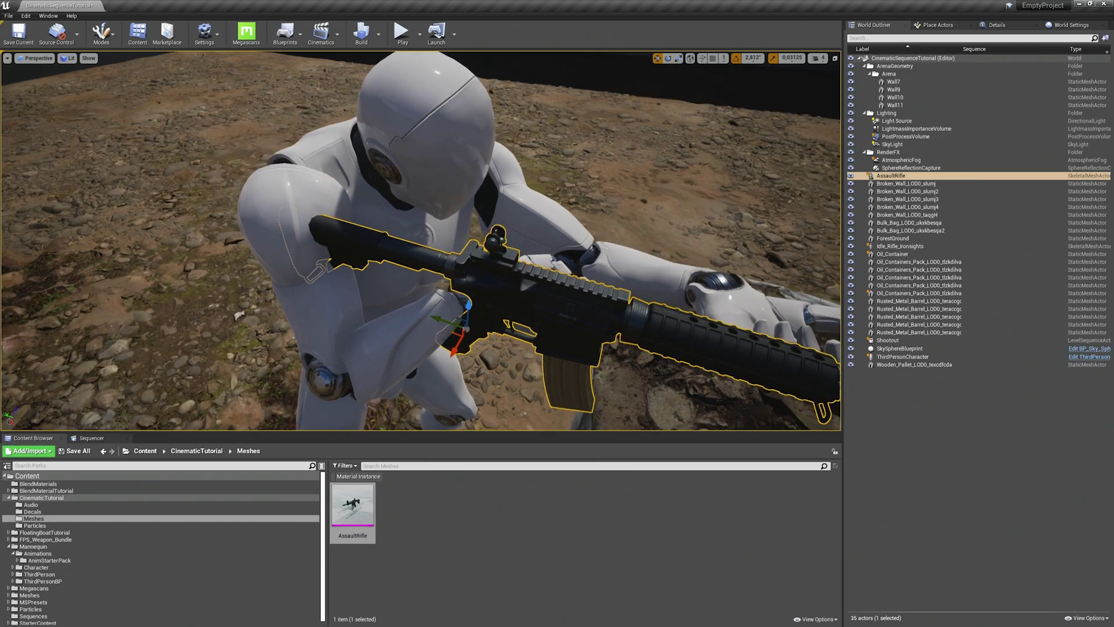
# Attach the assault rifle to the aiming mannequin's hand_r bone
pyautogui.rightClick(491, 271)
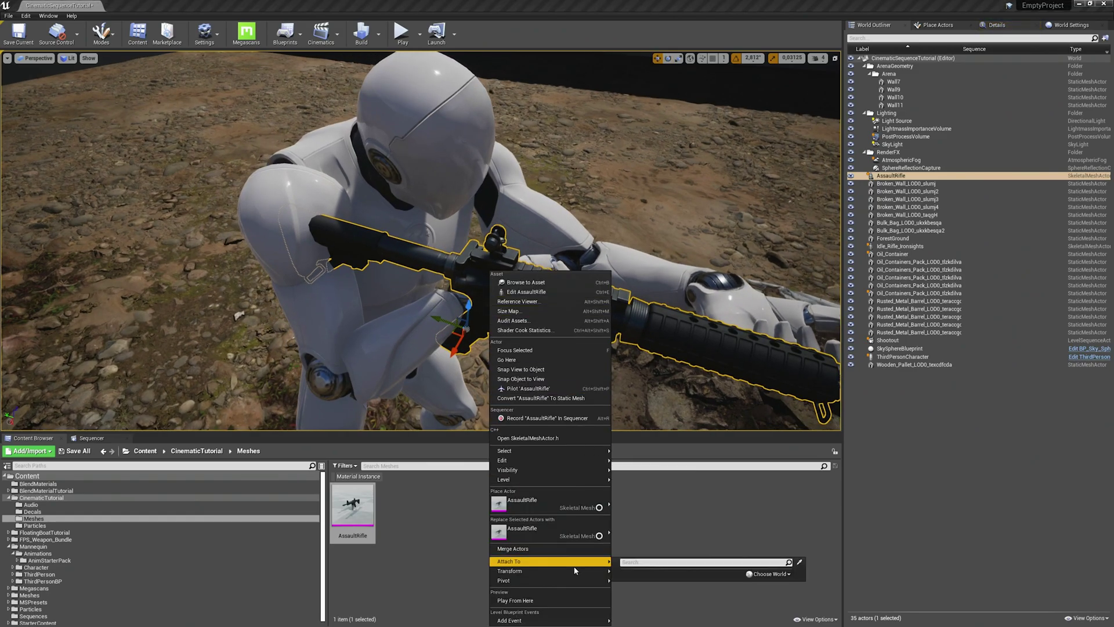
pyautogui.moveTo(574, 562)
pyautogui.click(800, 455)
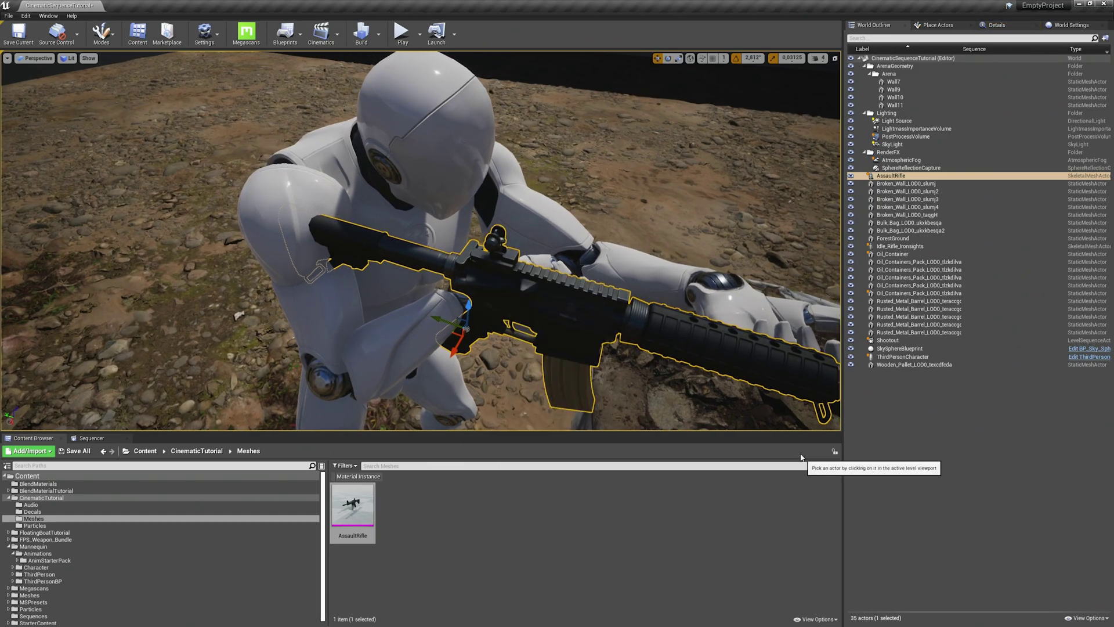
pyautogui.click(411, 325)
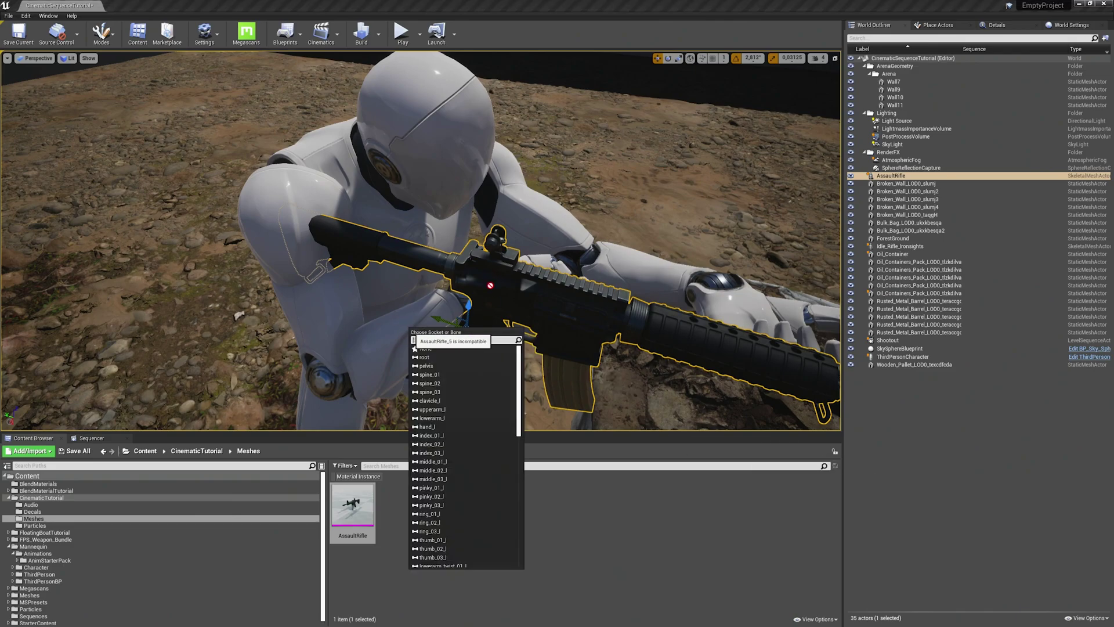
pyautogui.write('hand')
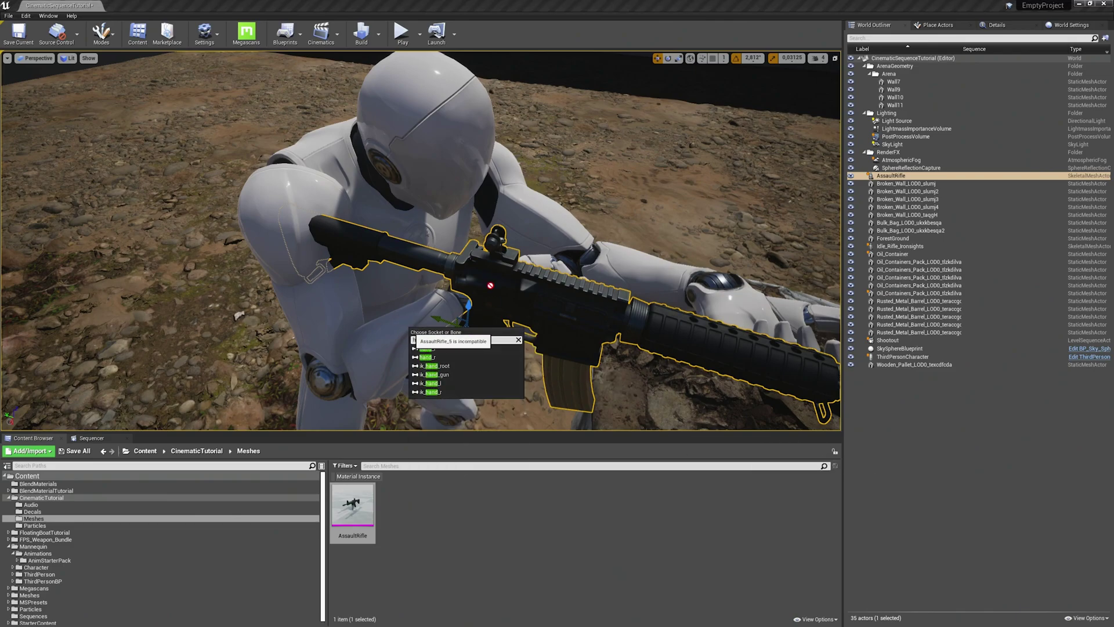
pyautogui.click(449, 361)
# Move the attached rifle so its grip sits in the mannequin's right hand
pyautogui.moveTo(543, 367); pyautogui.dragTo(390, 311, button='right')
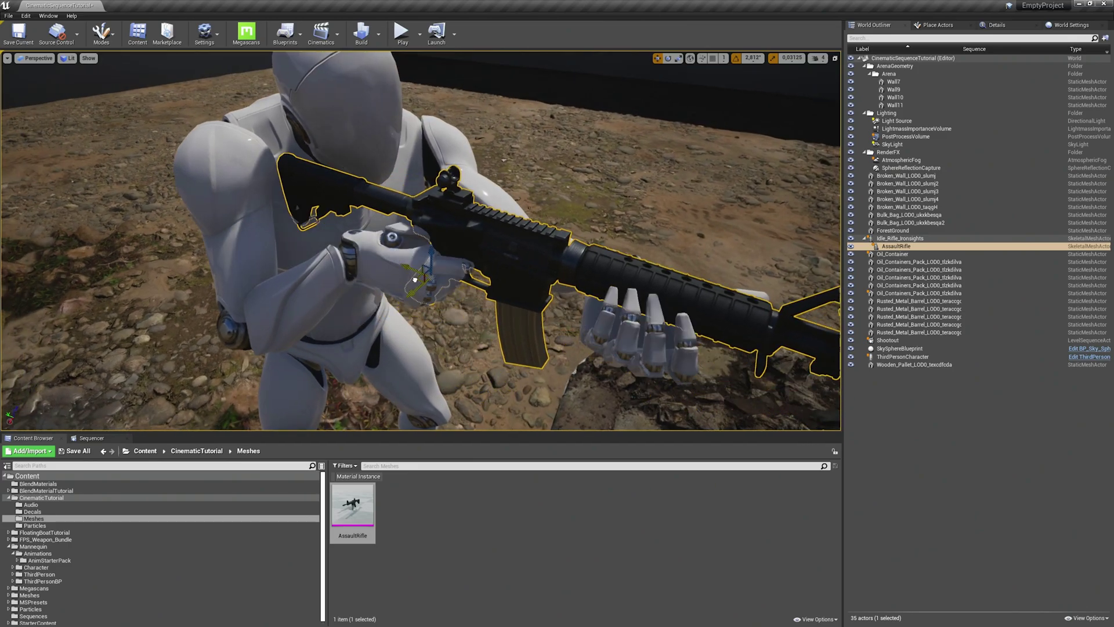
pyautogui.moveTo(414, 280); pyautogui.dragTo(418, 288)
pyautogui.moveTo(501, 344); pyautogui.dragTo(459, 369, button='right')
pyautogui.press('w')
pyautogui.moveTo(537, 383); pyautogui.dragTo(518, 357, button='right')
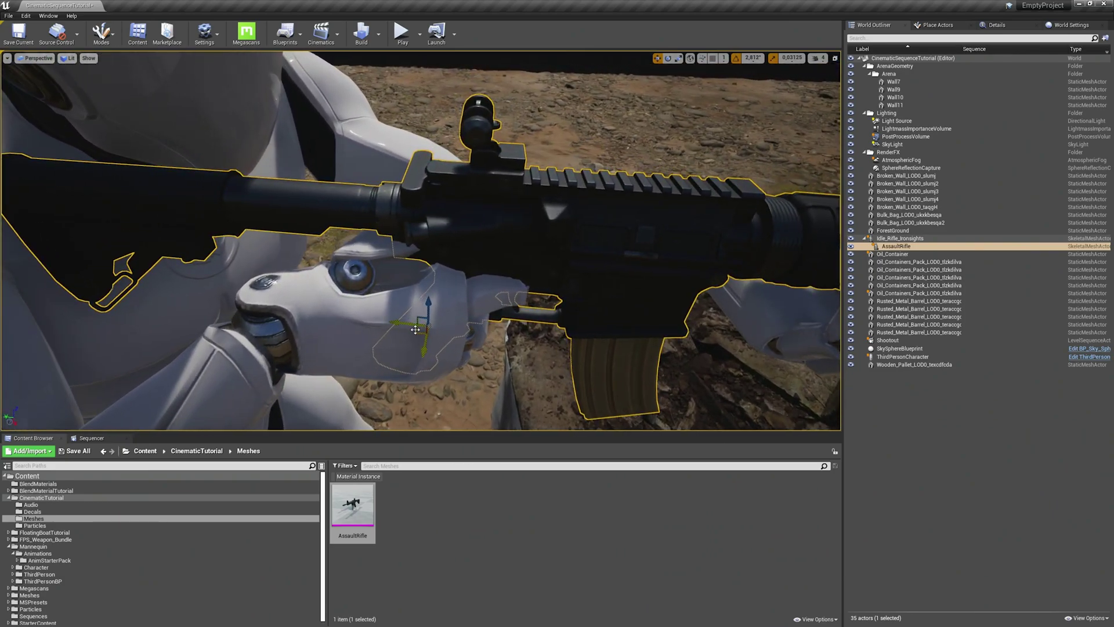
pyautogui.moveTo(431, 326); pyautogui.dragTo(428, 324)
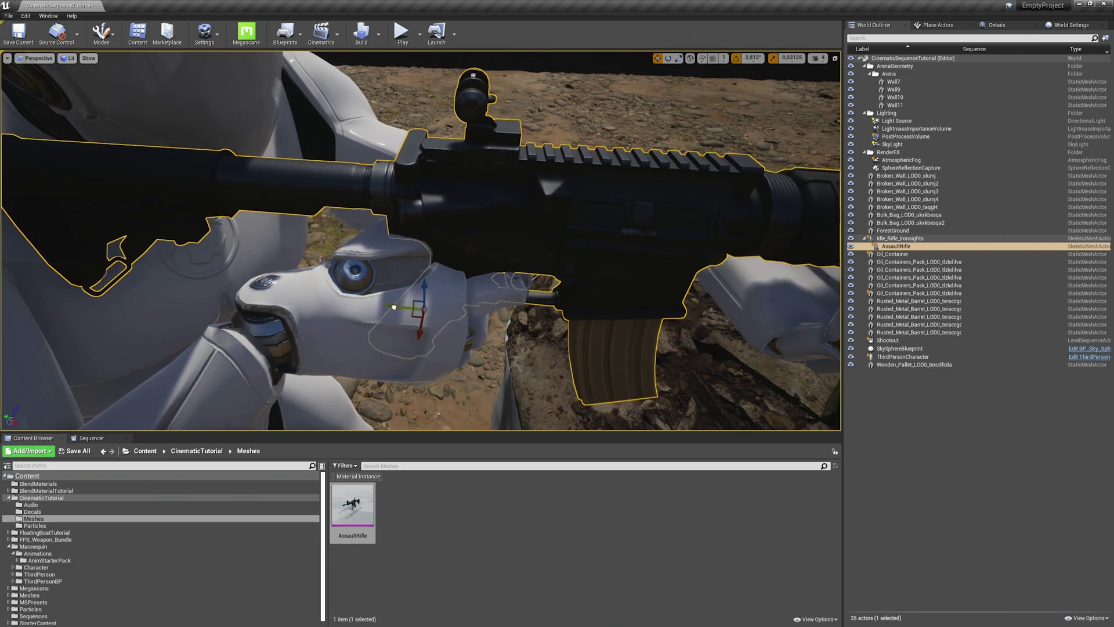
pyautogui.scroll(3, 561, 338)
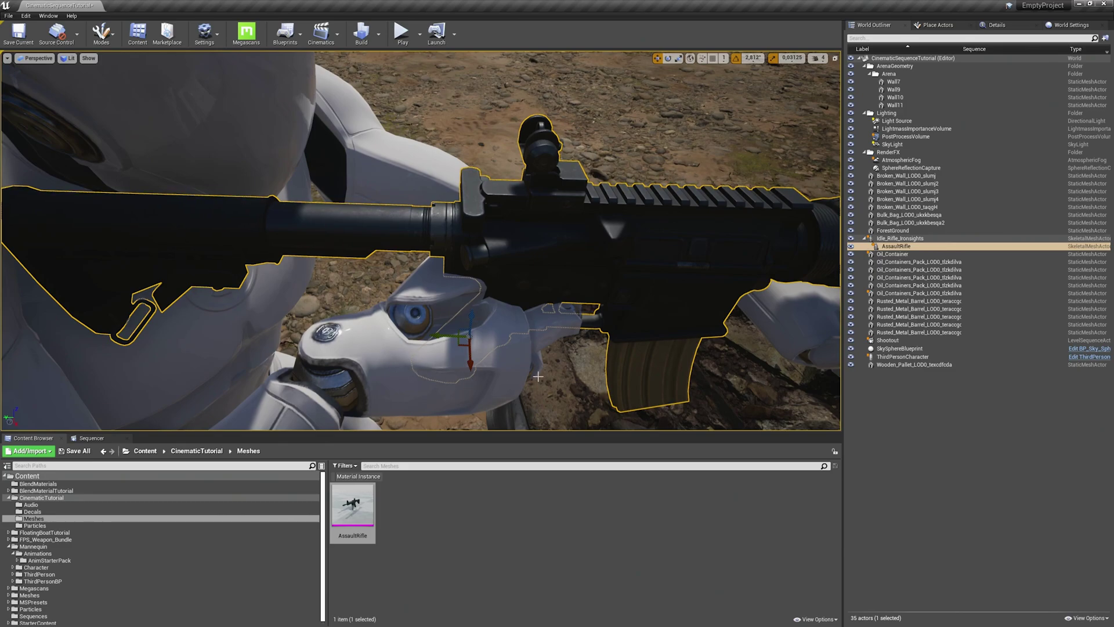
pyautogui.keyDown('alt'); pyautogui.moveTo(538, 375); pyautogui.dragTo(348, 406); pyautogui.keyUp('alt')
pyautogui.moveTo(421, 240); pyautogui.dragTo(406, 261, button='right')
pyautogui.keyDown('alt'); pyautogui.moveTo(520, 241); pyautogui.dragTo(594, 183); pyautogui.keyUp('alt')
pyautogui.moveTo(610, 281)
pyautogui.mouseDown()
pyautogui.moveTo(644, 287)
pyautogui.moveTo(610, 283)
pyautogui.mouseUp()
pyautogui.keyDown('alt'); pyautogui.moveTo(732, 87); pyautogui.dragTo(830, 101); pyautogui.keyUp('alt')
# Turn off rotation snapping and rotate the rifle slightly to line it up with both hands
pyautogui.press('e')
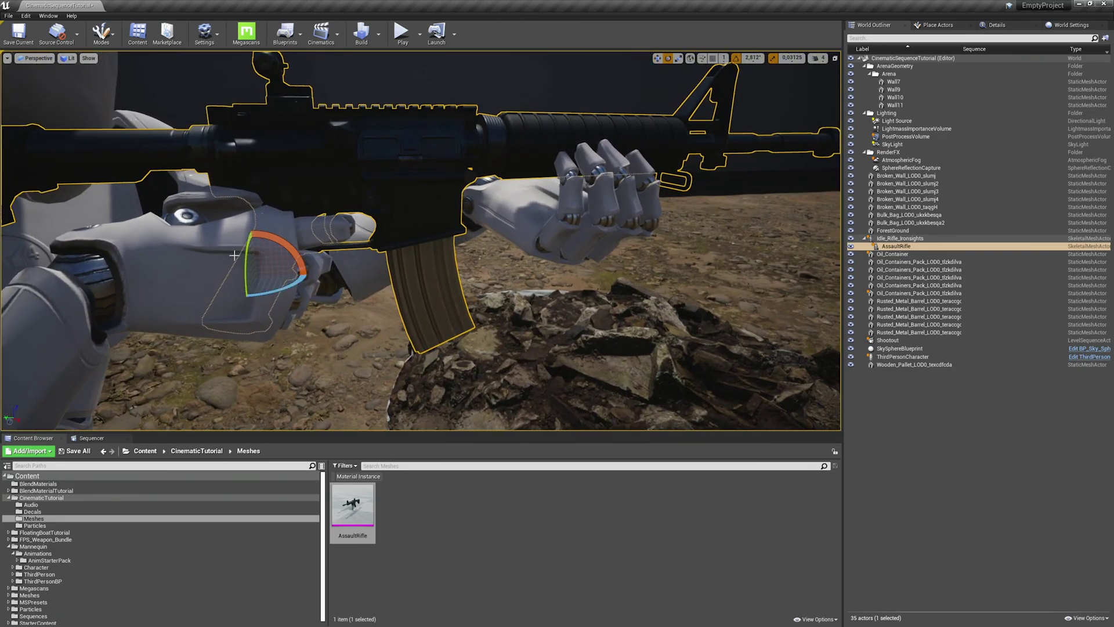
pyautogui.click(753, 58)
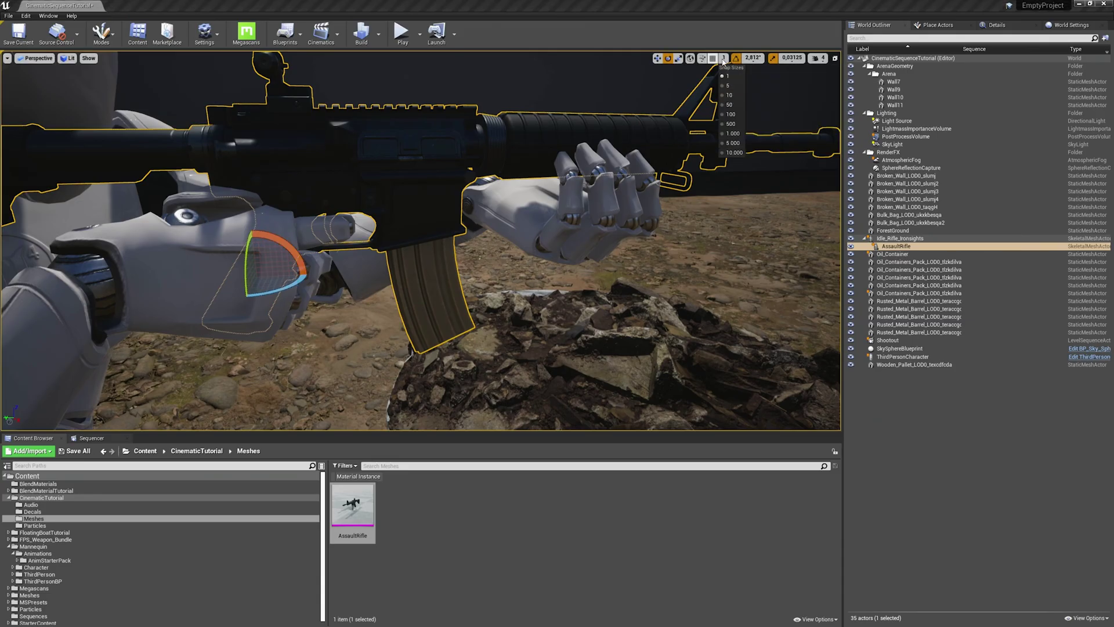
pyautogui.click(736, 58)
pyautogui.moveTo(247, 261); pyautogui.dragTo(249, 273)
pyautogui.keyDown('alt'); pyautogui.moveTo(249, 272); pyautogui.dragTo(394, 296); pyautogui.keyUp('alt')
pyautogui.moveTo(570, 327)
pyautogui.keyDown('alt'); pyautogui.mouseDown()
pyautogui.moveTo(546, 330)
pyautogui.moveTo(570, 328)
pyautogui.mouseUp(); pyautogui.keyUp('alt')
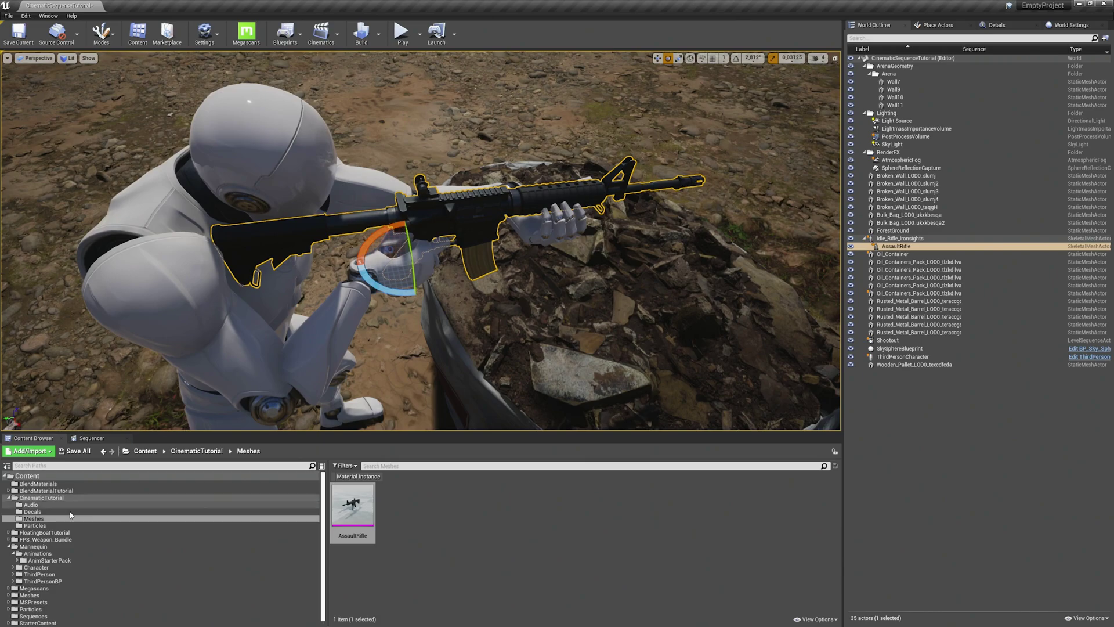
# Place the VFX_Muzzleflash_03 emitter from the CinematicTutorial/Particles folder in the level near the rifle
pyautogui.click(58, 525)
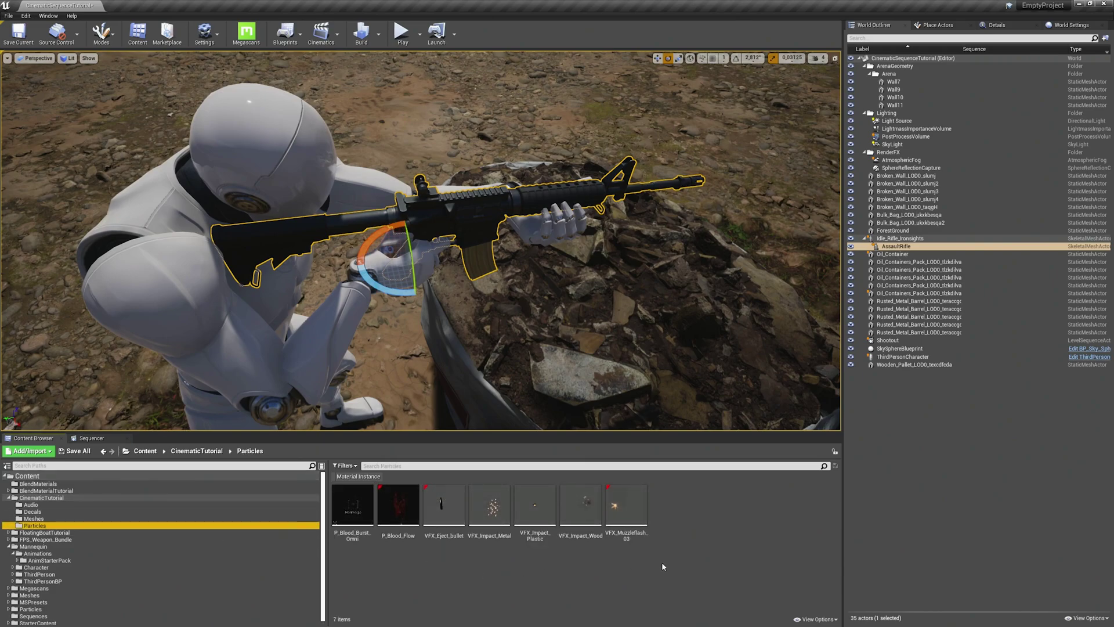
pyautogui.moveTo(626, 505); pyautogui.dragTo(570, 230)
pyautogui.moveTo(433, 373)
pyautogui.mouseDown(button='right')
pyautogui.moveTo(464, 388)
pyautogui.moveTo(522, 366)
pyautogui.moveTo(433, 373)
pyautogui.mouseUp(button='right')
# Undo the free rotation of the muzzle flash, turn rotation snapping on and rotate the emitter to point along the barrel
pyautogui.moveTo(434, 373); pyautogui.dragTo(406, 378)
pyautogui.hotkey('ctrl', 'z')
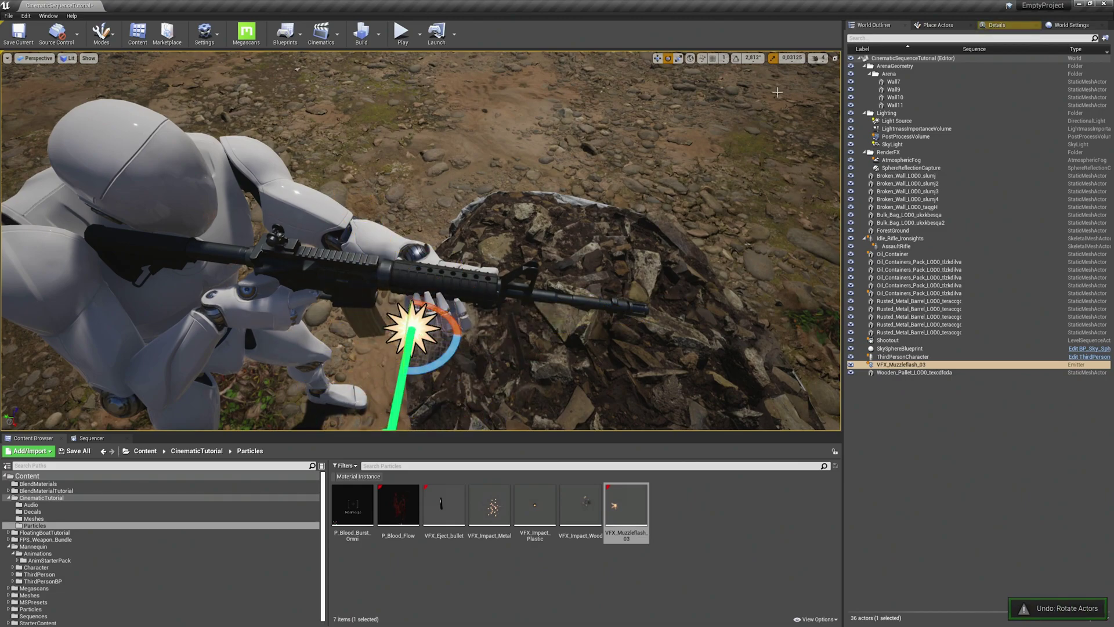
pyautogui.click(736, 58)
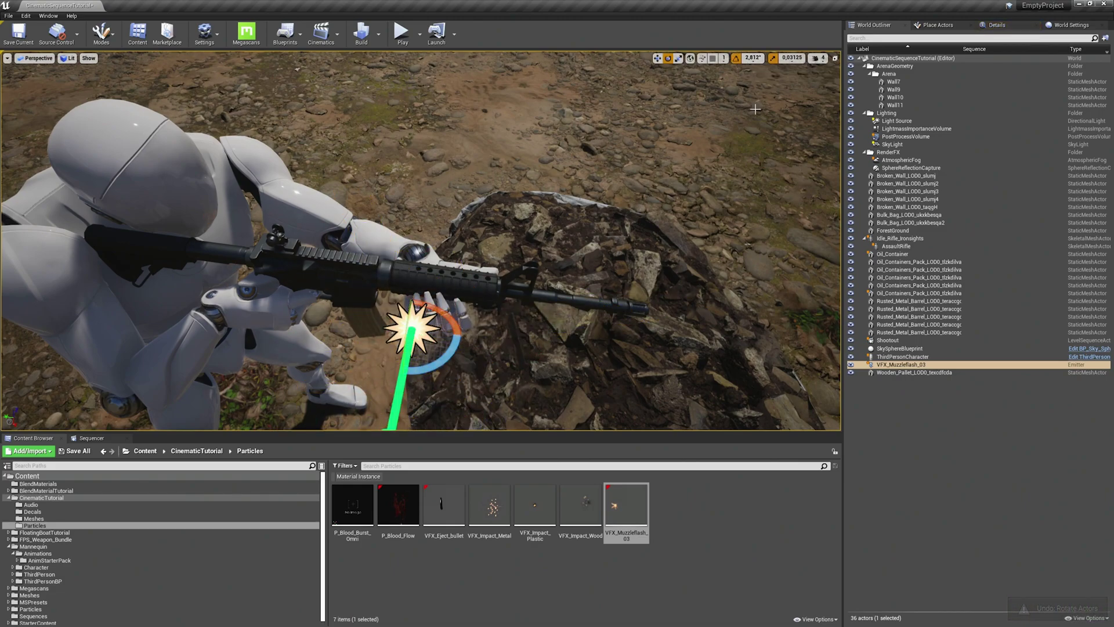
pyautogui.moveTo(429, 373); pyautogui.dragTo(400, 376)
# Move the muzzle flash emitter onto the tip of the rifle's barrel
pyautogui.press('w')
pyautogui.keyDown('alt'); pyautogui.moveTo(401, 349); pyautogui.dragTo(378, 279); pyautogui.keyUp('alt')
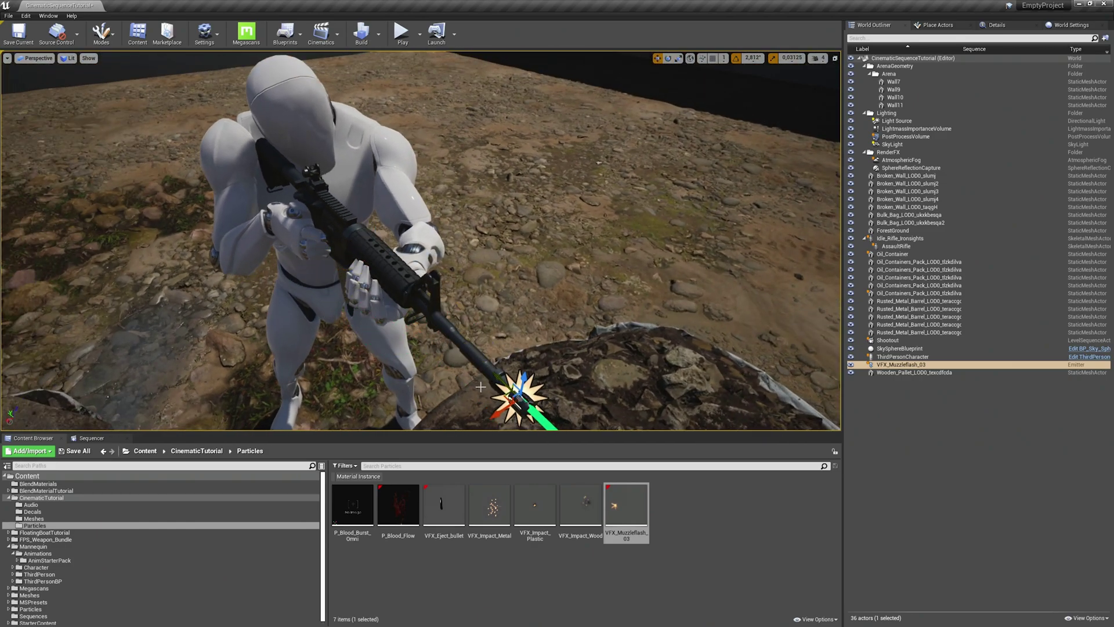
pyautogui.press('f')
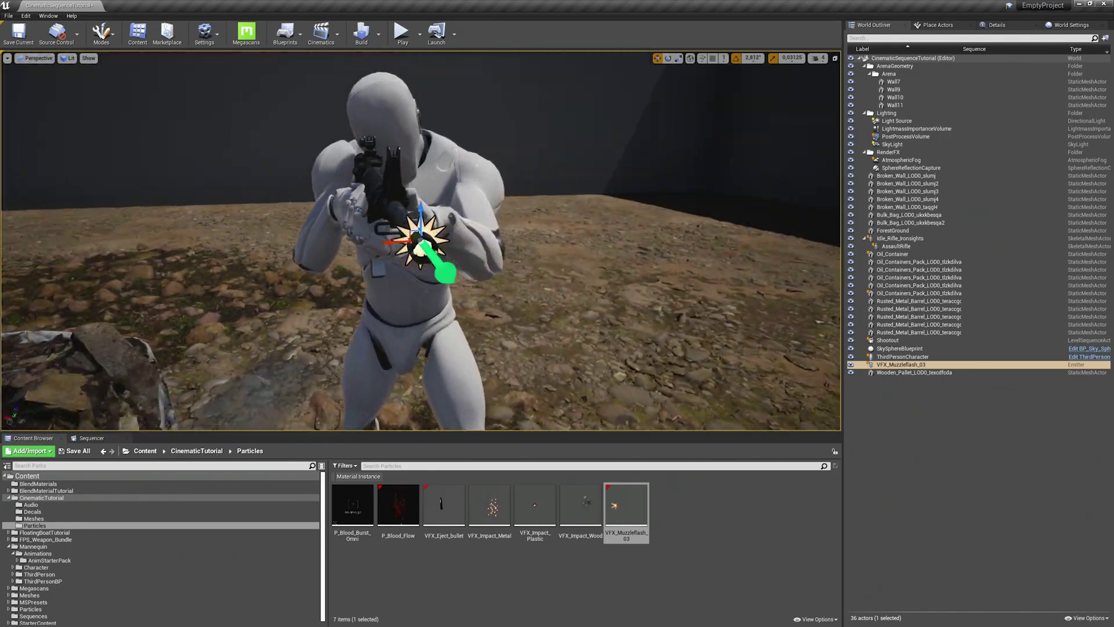
pyautogui.press('f')
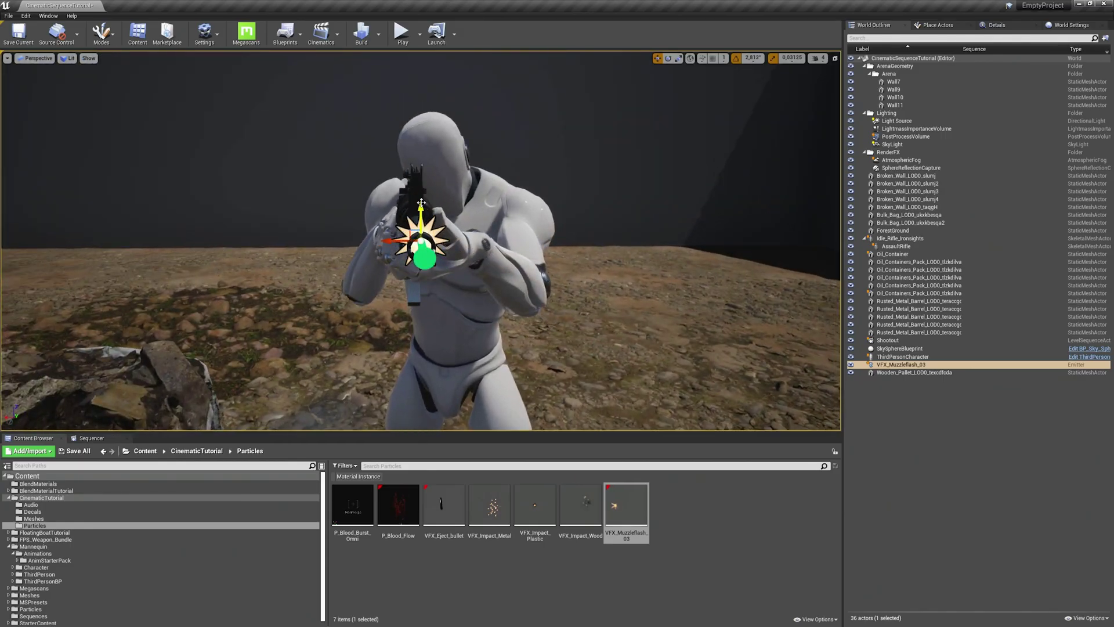
pyautogui.keyDown('alt'); pyautogui.moveTo(463, 236); pyautogui.dragTo(540, 282); pyautogui.keyUp('alt')
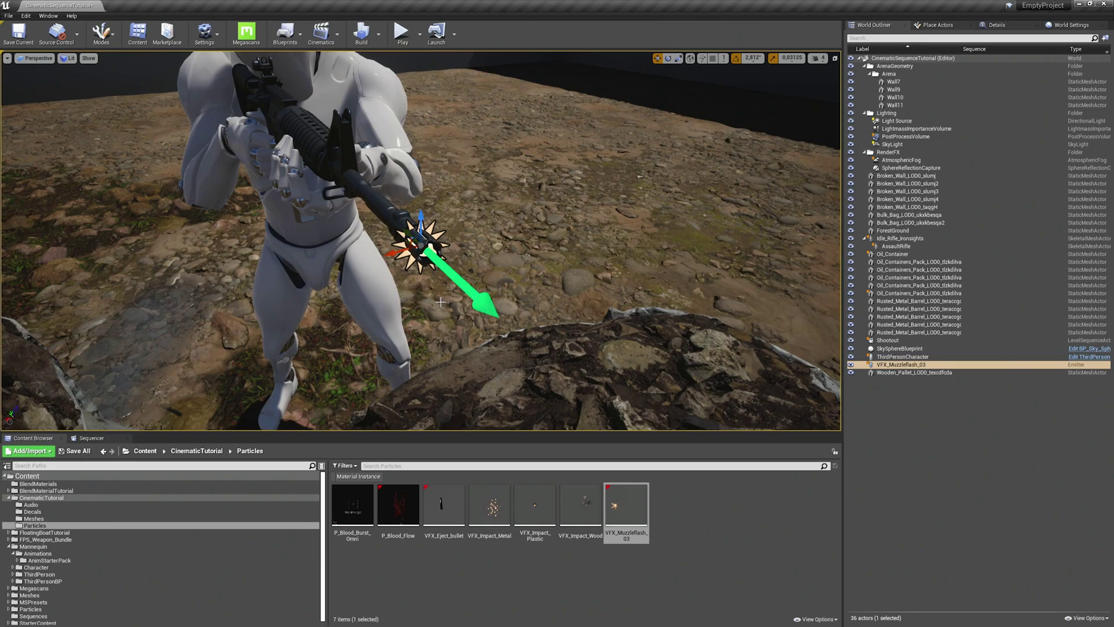
pyautogui.keyDown('alt'); pyautogui.moveTo(441, 304); pyautogui.dragTo(504, 305); pyautogui.keyUp('alt')
pyautogui.moveTo(337, 293)
pyautogui.keyDown('alt'); pyautogui.mouseDown()
pyautogui.moveTo(314, 273)
pyautogui.moveTo(343, 296)
pyautogui.moveTo(360, 284)
pyautogui.moveTo(325, 302)
pyautogui.mouseUp(); pyautogui.keyUp('alt')
pyautogui.keyDown('alt'); pyautogui.moveTo(325, 302); pyautogui.dragTo(450, 319, button='right'); pyautogui.keyUp('alt')
pyautogui.keyDown('alt'); pyautogui.moveTo(450, 319); pyautogui.dragTo(395, 319); pyautogui.keyUp('alt')
pyautogui.keyDown('alt'); pyautogui.moveTo(406, 255); pyautogui.dragTo(500, 341); pyautogui.keyUp('alt')
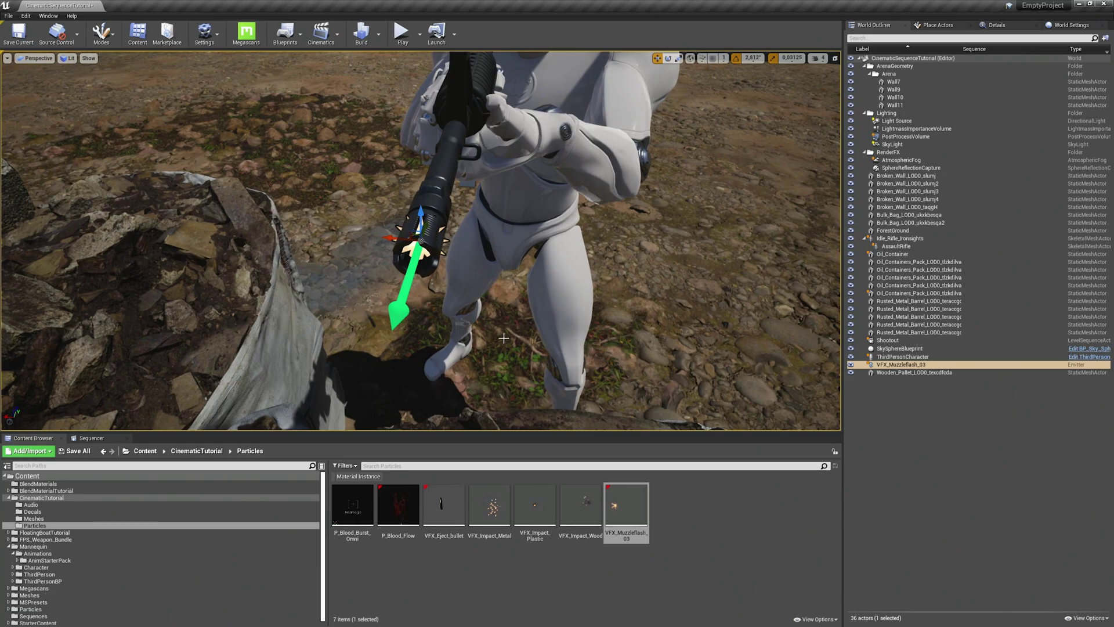
# Place the Gunfire_Cue sound from the CinematicTutorial/Audio folder in the level next to the rifle
pyautogui.click(31, 504)
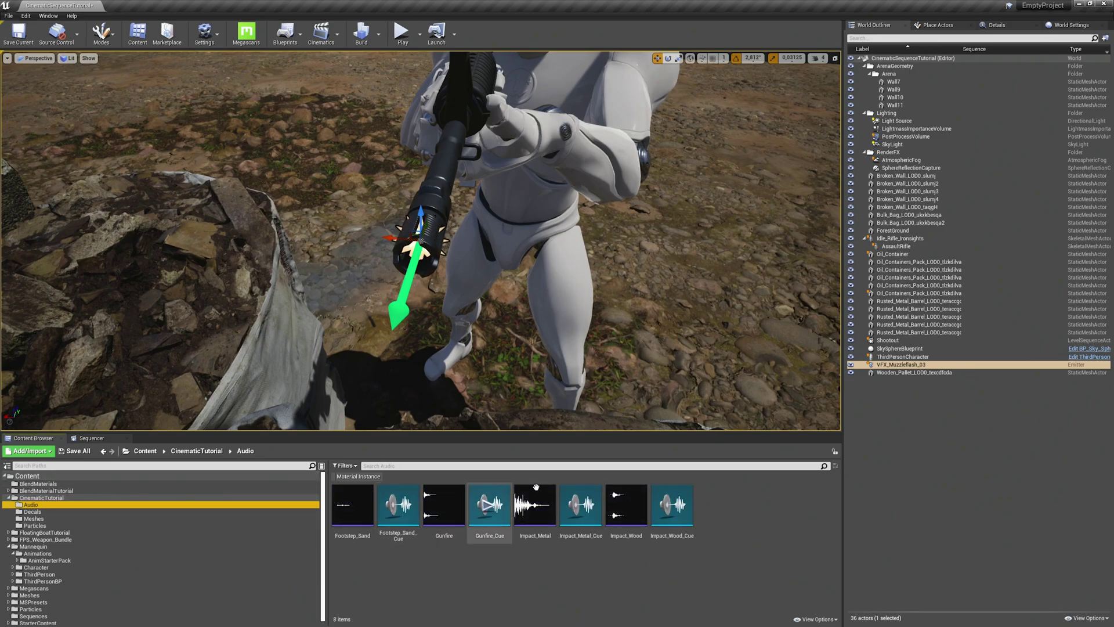
pyautogui.keyDown('alt'); pyautogui.moveTo(501, 384); pyautogui.dragTo(499, 386); pyautogui.keyUp('alt')
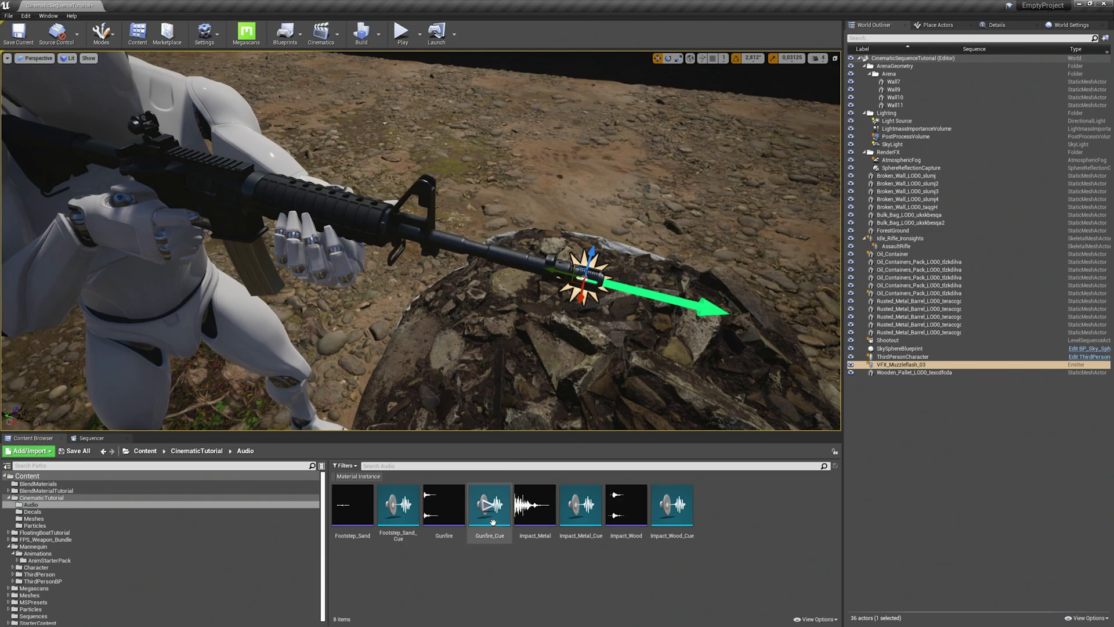
pyautogui.moveTo(492, 520); pyautogui.dragTo(326, 214)
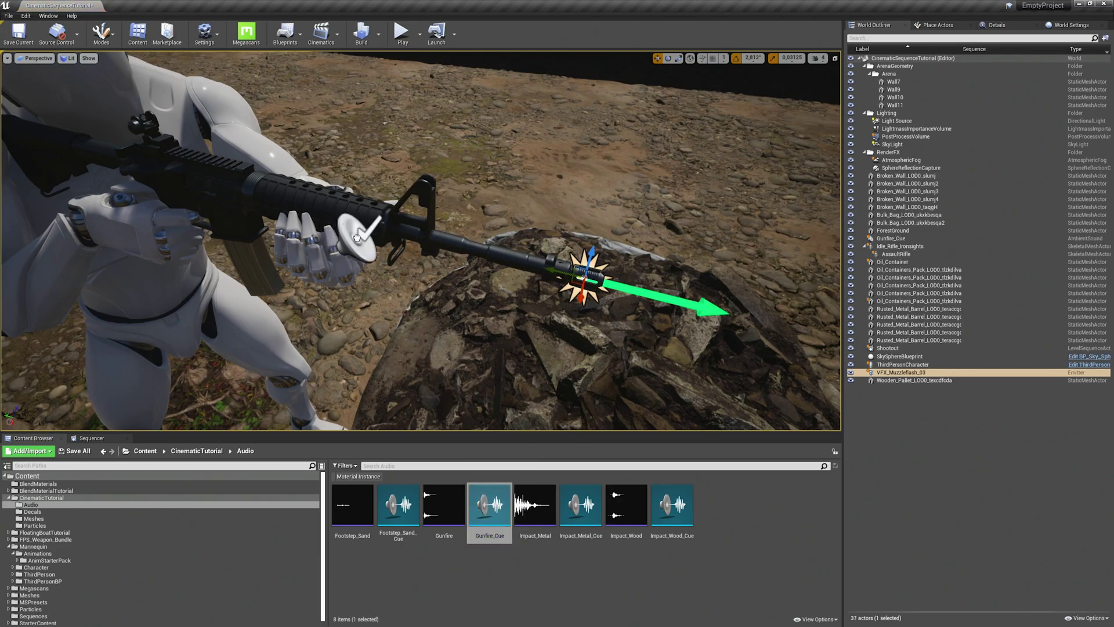
# Move the Gunfire_Cue sound onto the rifle's barrel, just behind the muzzle flash emitter
pyautogui.click(356, 237)
pyautogui.moveTo(347, 239); pyautogui.dragTo(464, 279)
pyautogui.moveTo(464, 278); pyautogui.dragTo(406, 310, button='right')
pyautogui.press('f')
pyautogui.scroll(5, 405, 244)
pyautogui.keyDown('alt'); pyautogui.moveTo(598, 244); pyautogui.dragTo(429, 228); pyautogui.keyUp('alt')
pyautogui.keyDown('alt'); pyautogui.moveTo(500, 261); pyautogui.dragTo(516, 307); pyautogui.keyUp('alt')
# Attach the VFX_Muzzleflash_03 emitter to the AssaultRifle held by the crouching mannequin
pyautogui.click(392, 251)
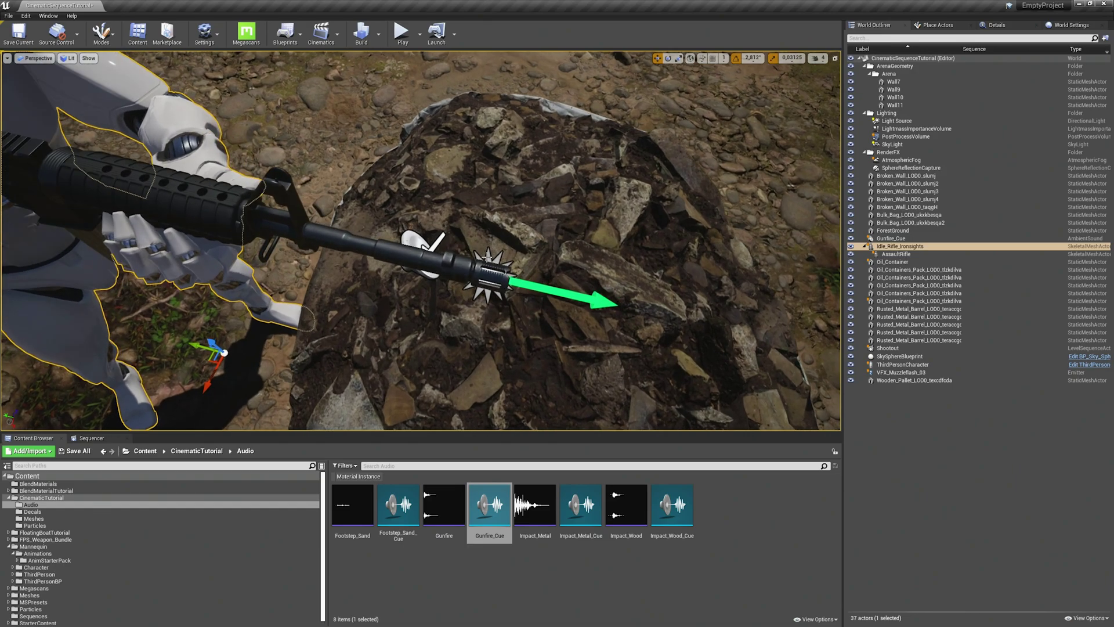
pyautogui.click(489, 261)
pyautogui.rightClick(489, 259)
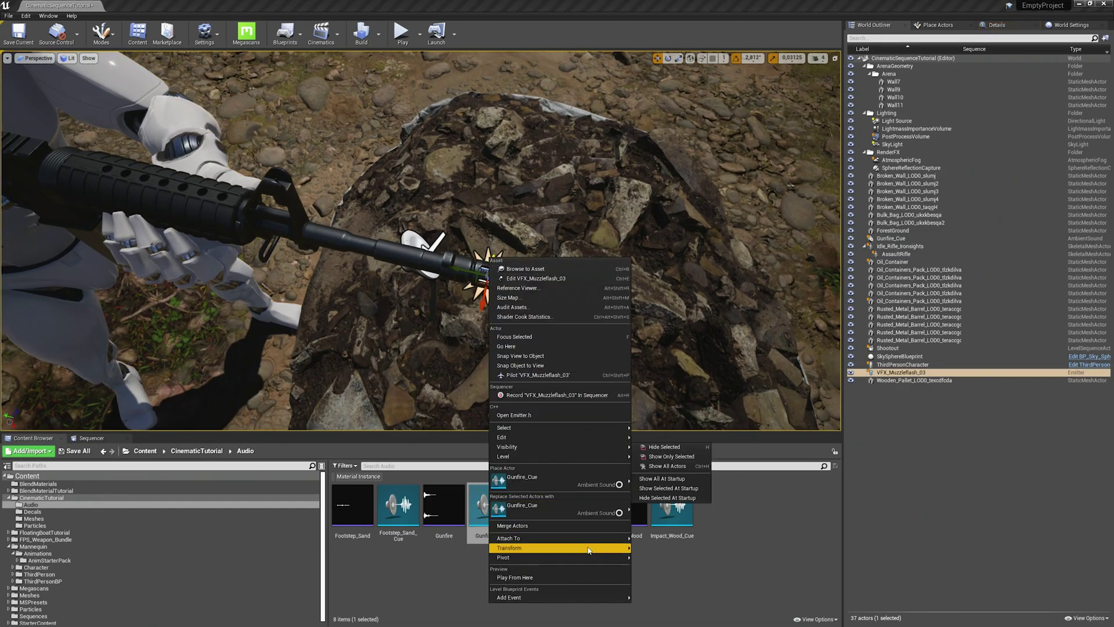
pyautogui.moveTo(617, 535)
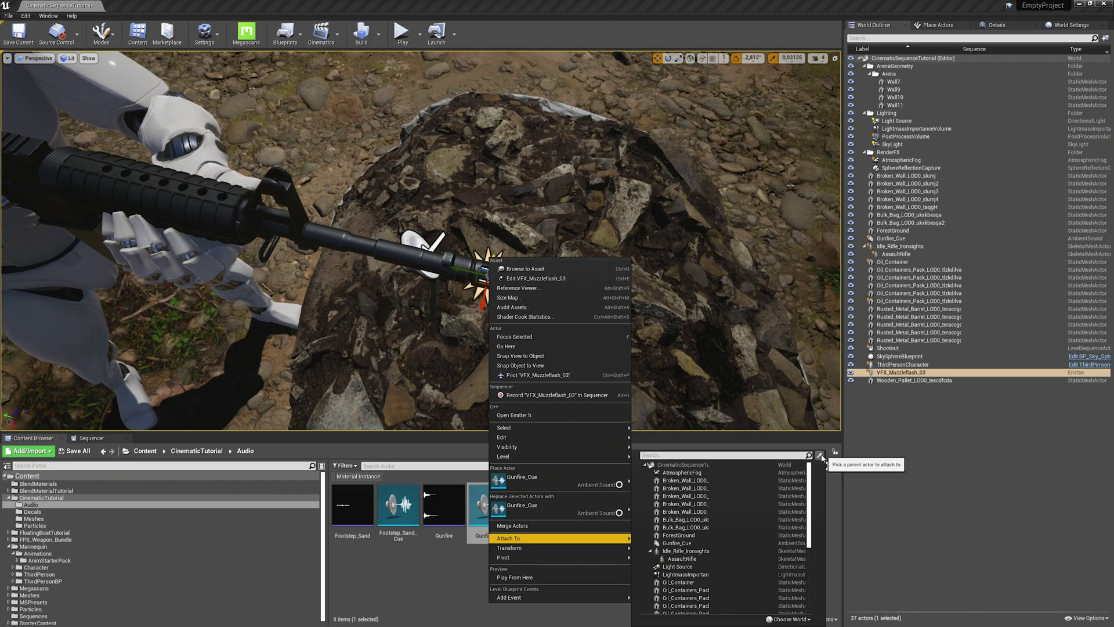
pyautogui.click(820, 455)
pyautogui.click(343, 231)
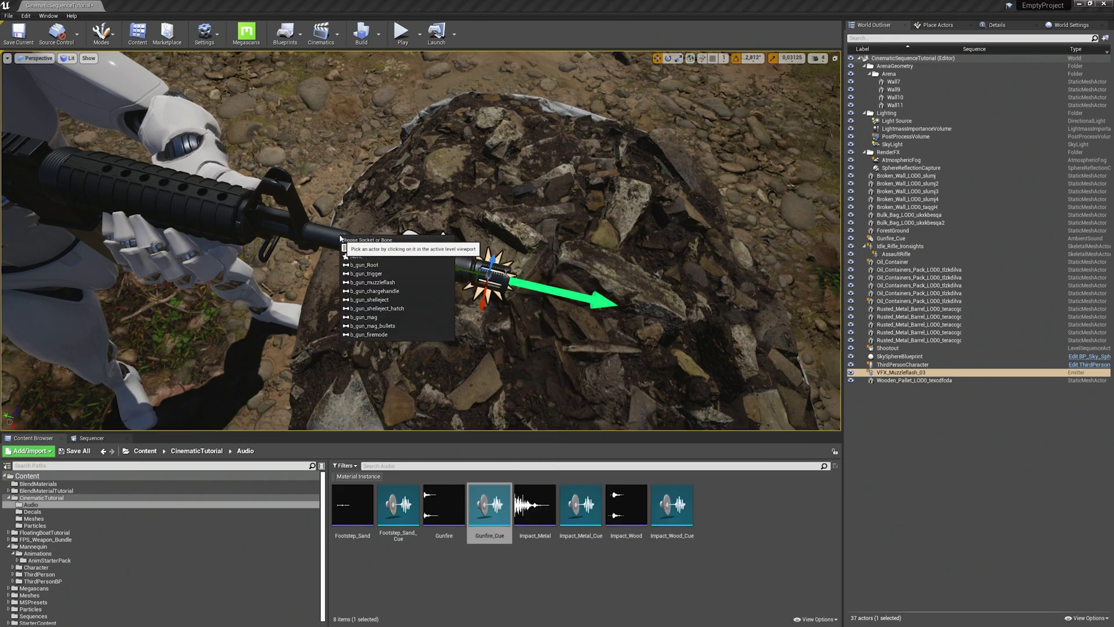
pyautogui.click(363, 257)
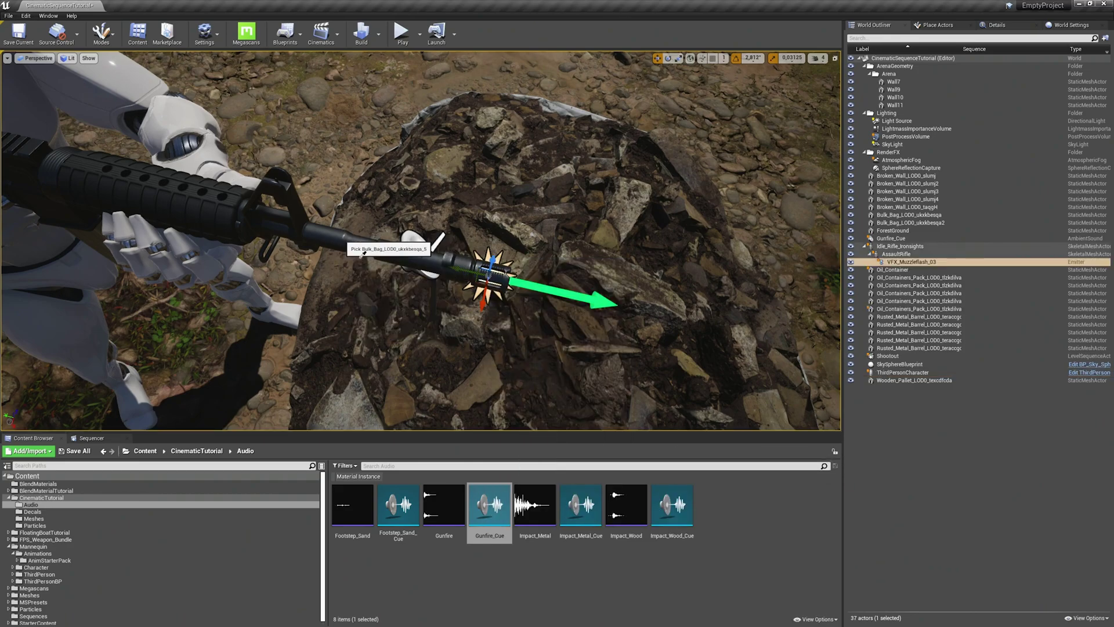
# Attach the Gunfire_Cue sound to the same AssaultRifle by picking the rifle in the level
pyautogui.click(420, 240)
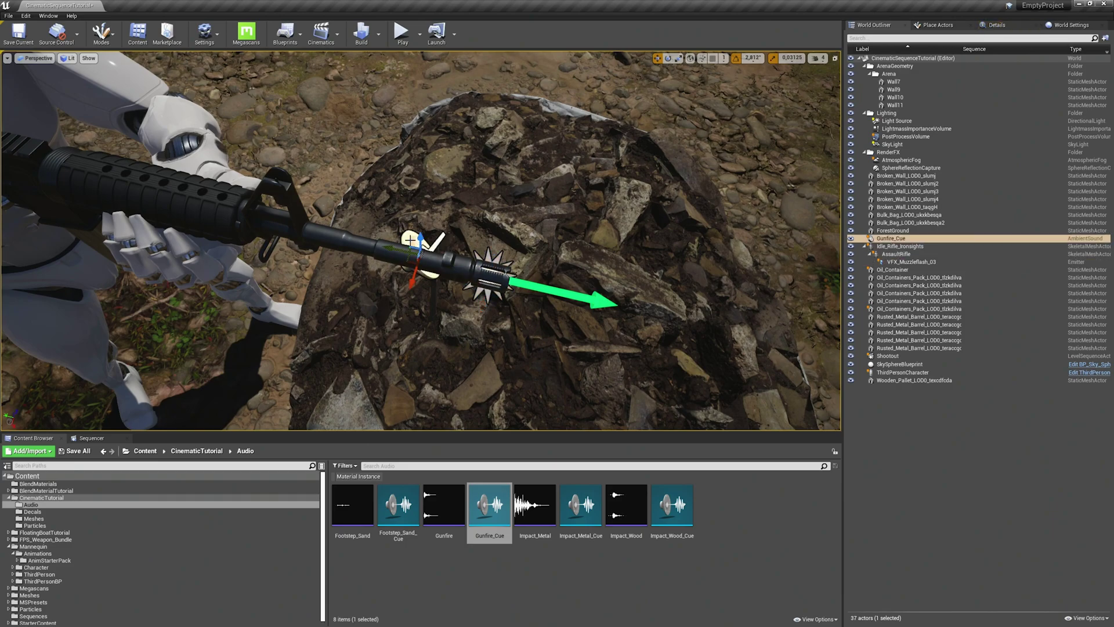
pyautogui.rightClick(410, 239)
pyautogui.moveTo(494, 541)
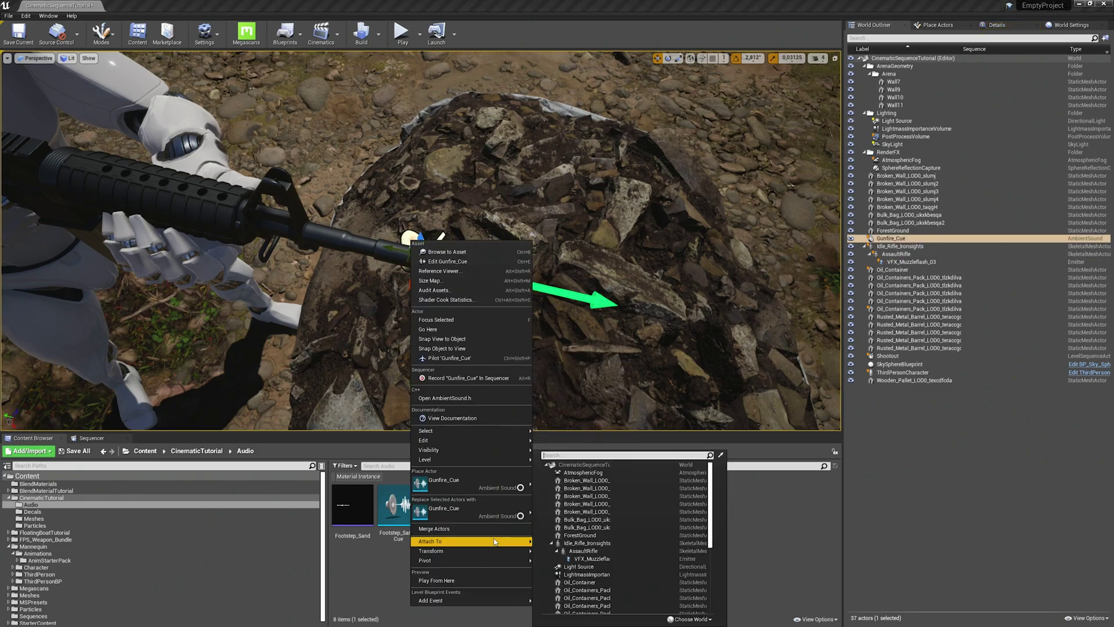
pyautogui.click(719, 453)
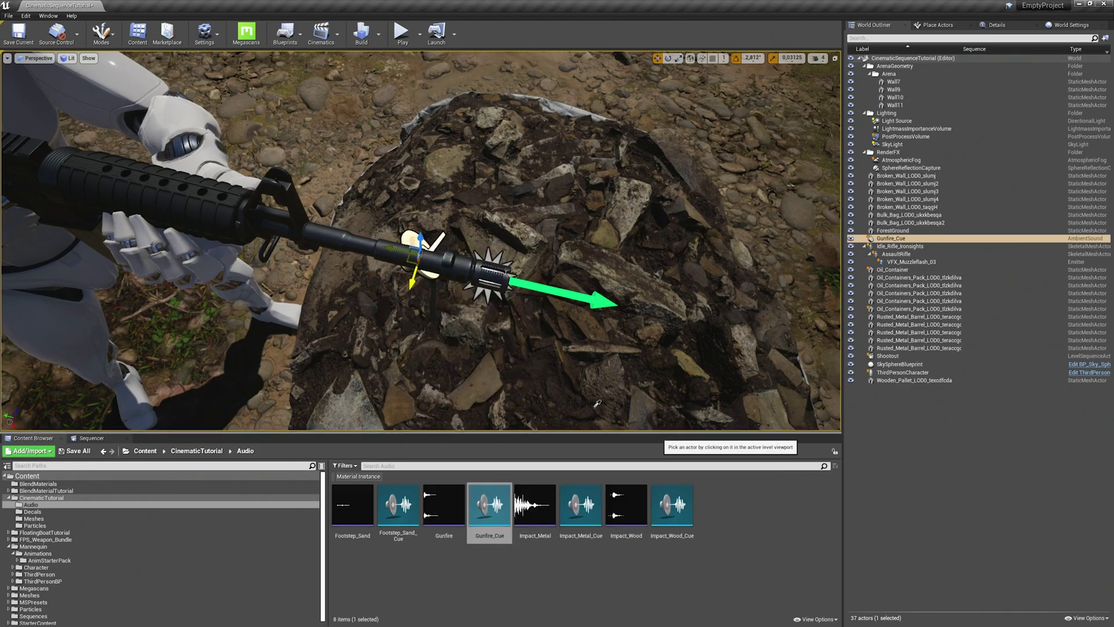
pyautogui.click(376, 239)
pyautogui.click(397, 266)
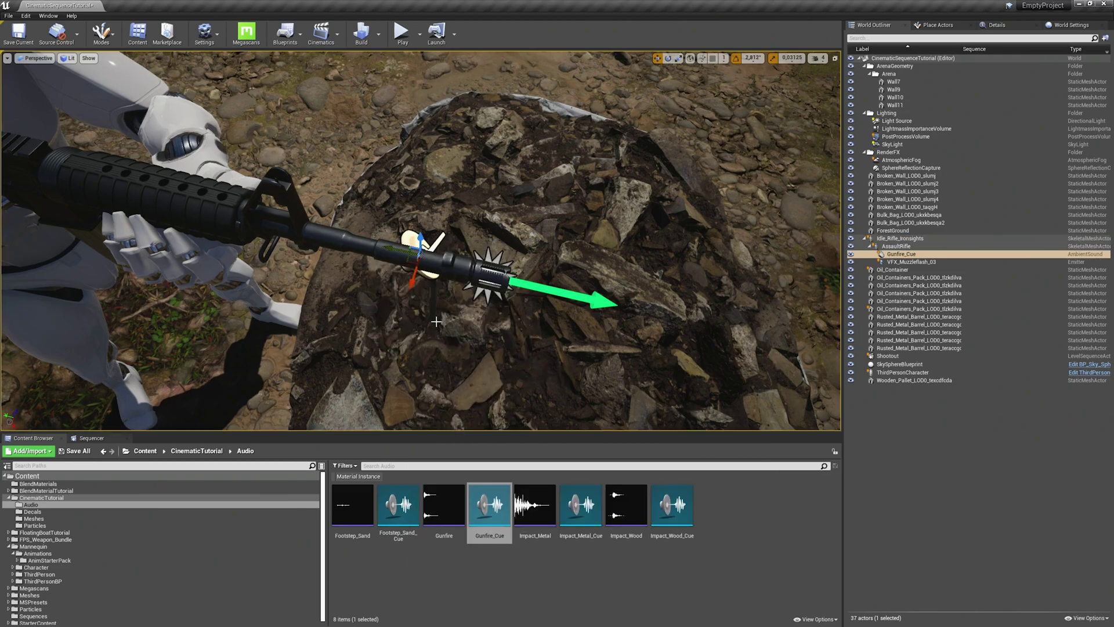
# Select the muzzle flash emitter, show its details and reset the emitter to preview the flash from behind the mannequin
pyautogui.moveTo(476, 335); pyautogui.dragTo(487, 359, button='right')
pyautogui.moveTo(459, 278); pyautogui.dragTo(461, 332, button='right')
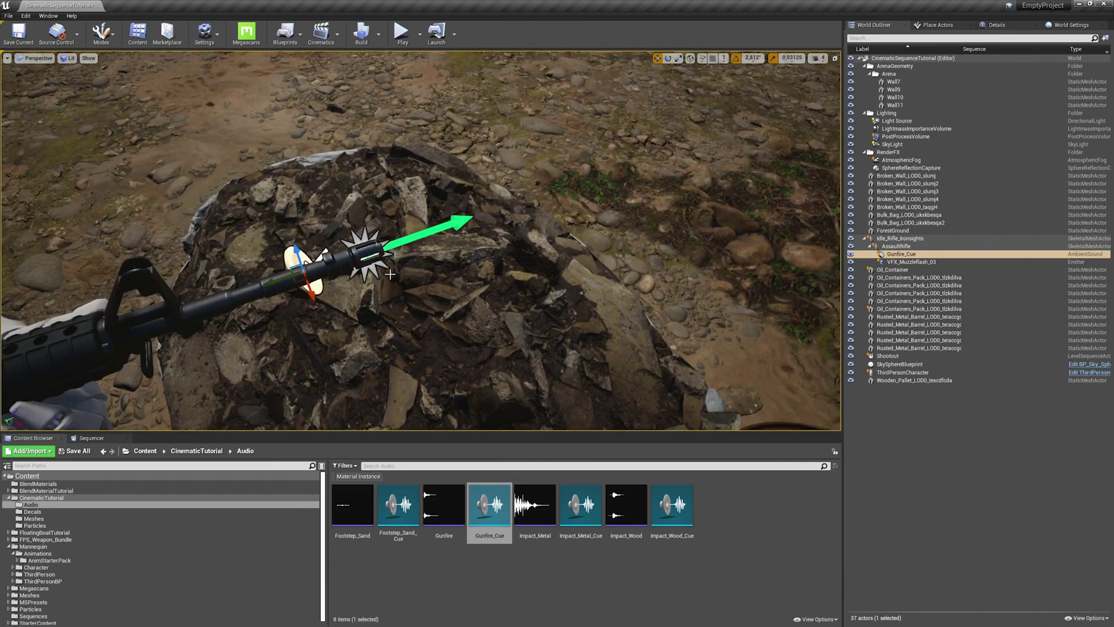
pyautogui.click(374, 269)
pyautogui.moveTo(375, 268); pyautogui.dragTo(377, 310, button='right')
pyautogui.moveTo(314, 257); pyautogui.dragTo(311, 255, button='right')
pyautogui.click(1005, 26)
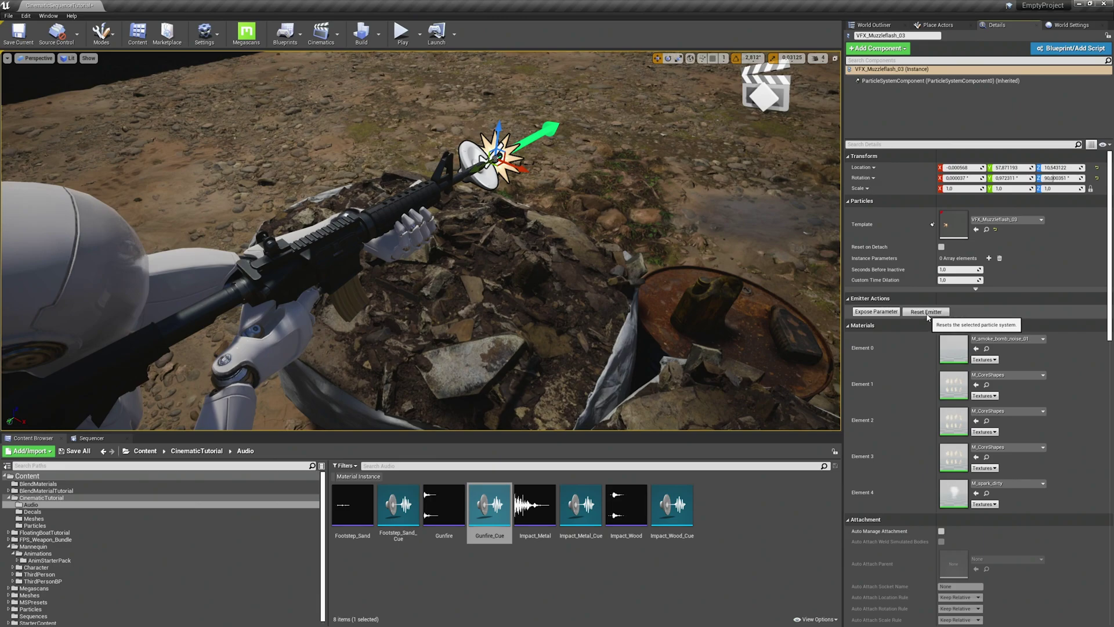
pyautogui.click(926, 312)
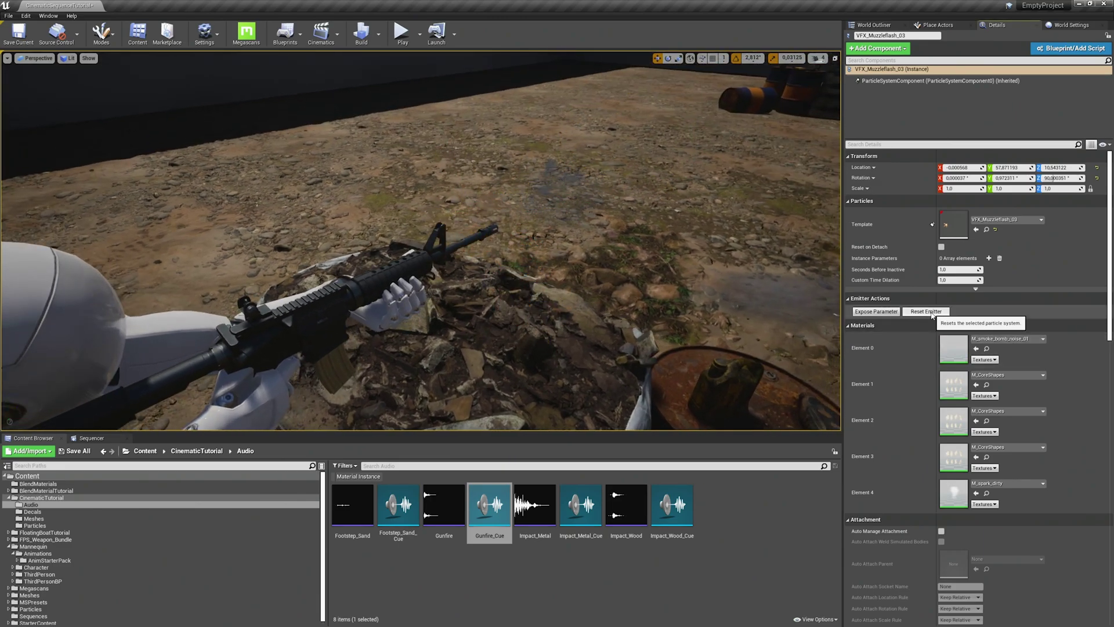
pyautogui.moveTo(506, 225); pyautogui.dragTo(656, 232, button='right')
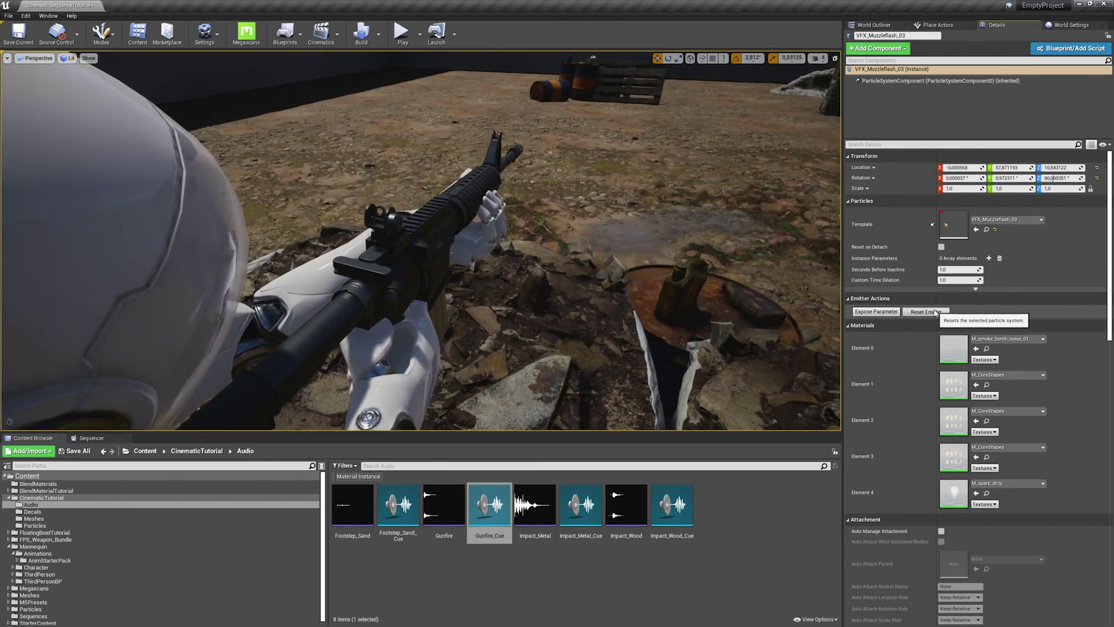
# Scale the muzzle flash emitter uniformly to 0.5 and reset it to check the smaller flash
pyautogui.click(927, 311)
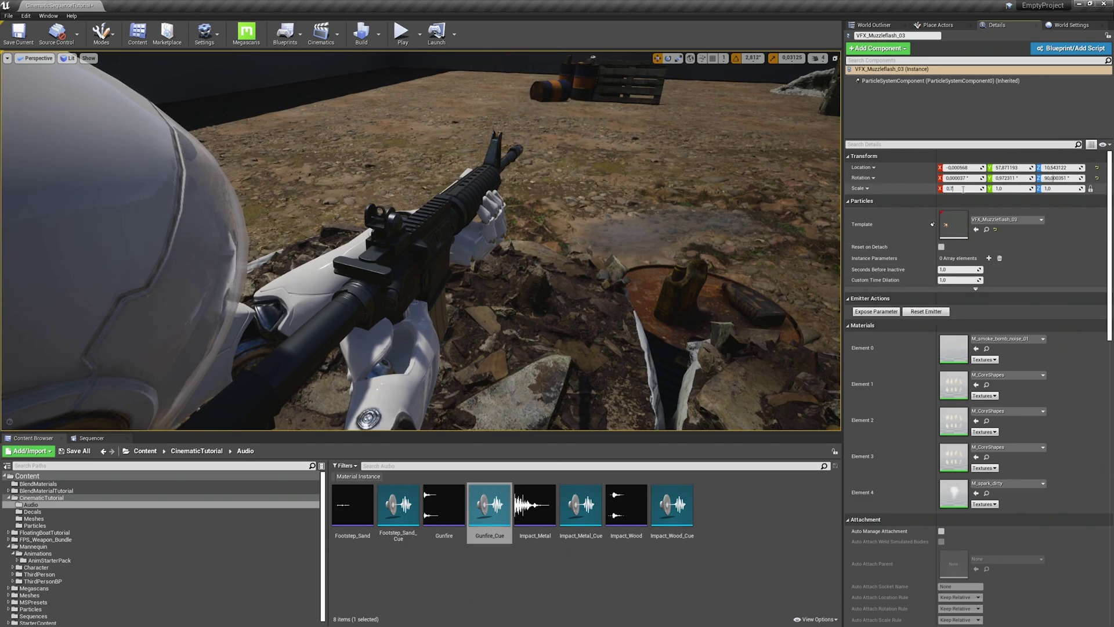
pyautogui.click(934, 310)
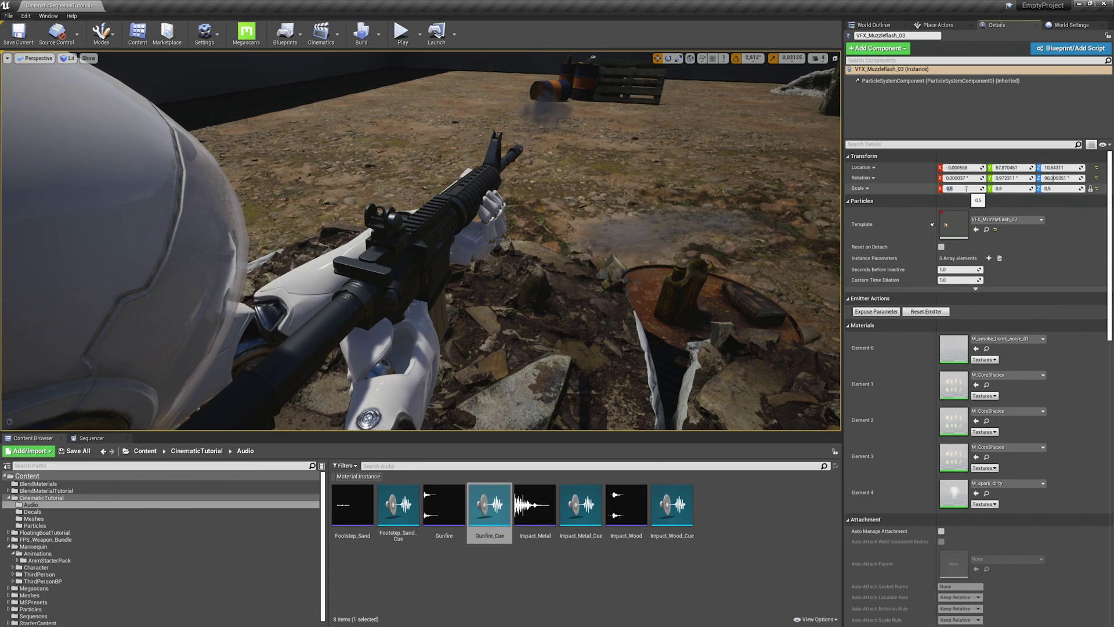
pyautogui.click(935, 312)
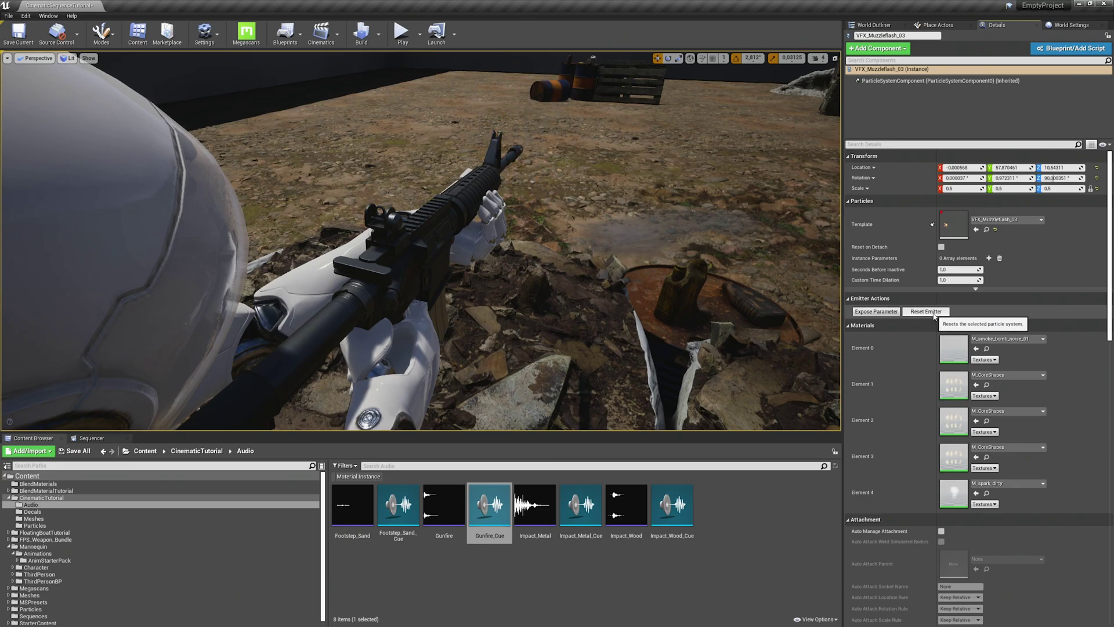
# Find the Jog_Rt_Rifle animation in the AnimStarterPack folder and place it in the level beside the broken corner wall
pyautogui.moveTo(533, 338); pyautogui.dragTo(533, 339, button='right')
pyautogui.press('s')
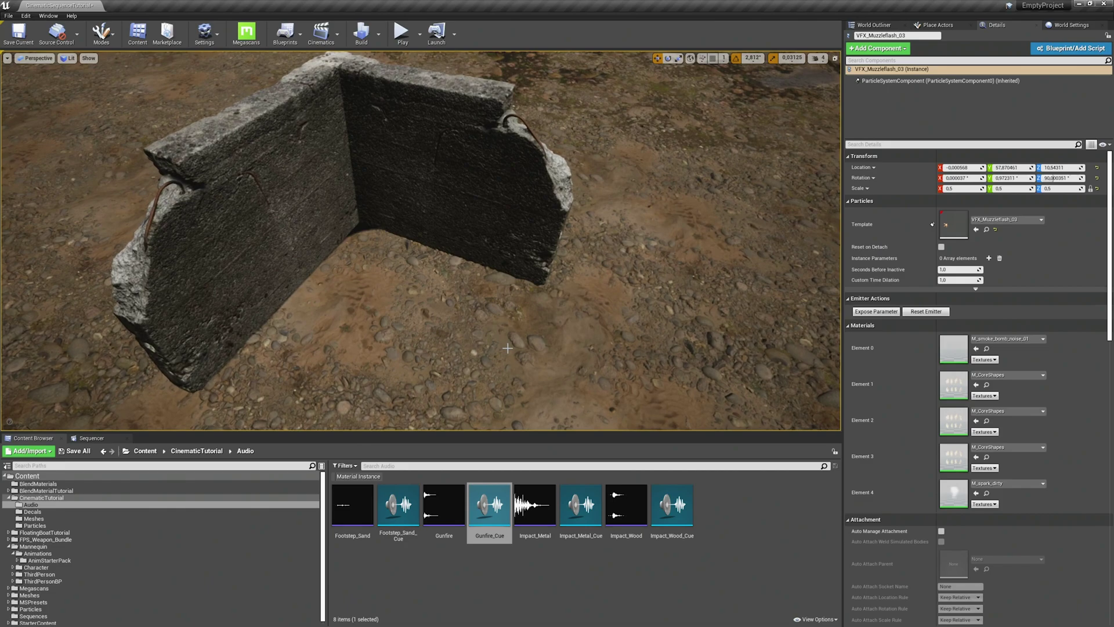
pyautogui.click(61, 561)
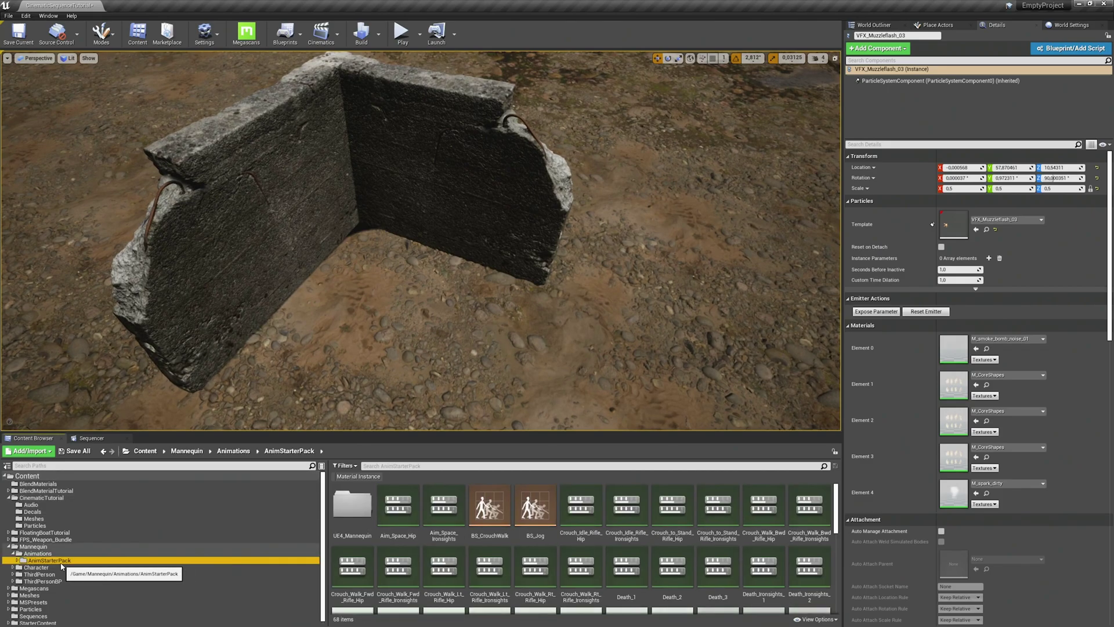
pyautogui.click(445, 464)
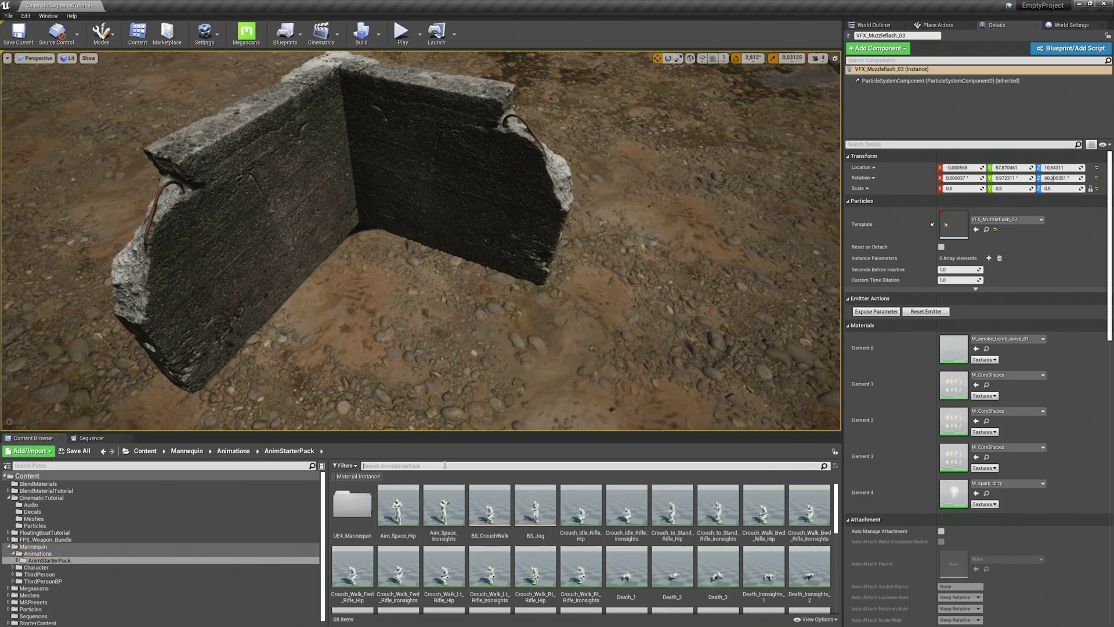
pyautogui.write('jog')
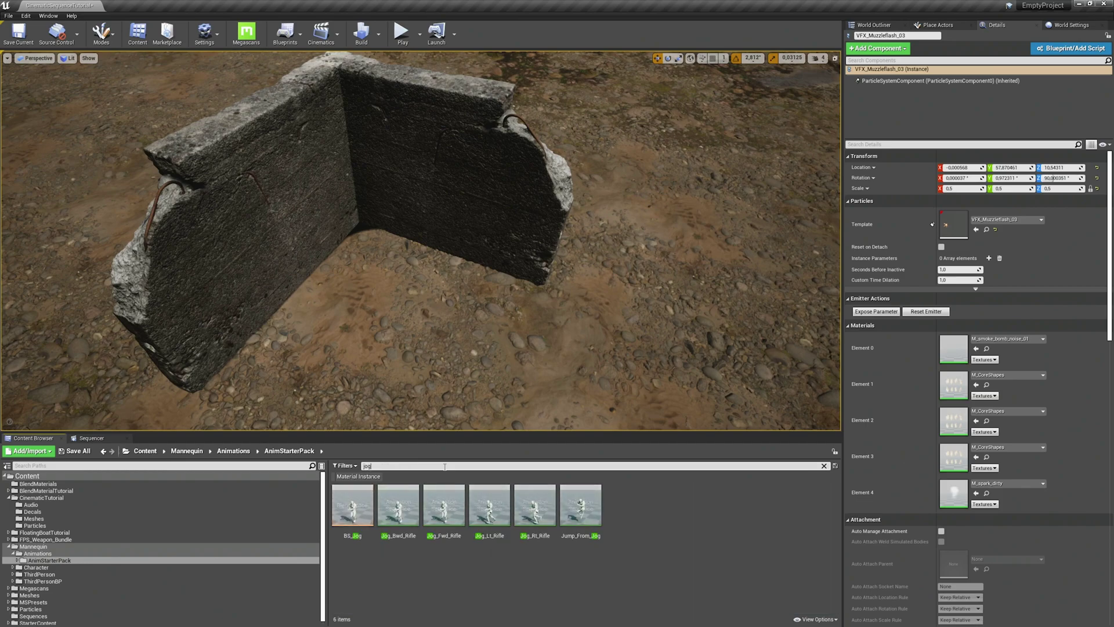
pyautogui.write('-')
pyautogui.press('BackSpace')
pyautogui.write('_rt')
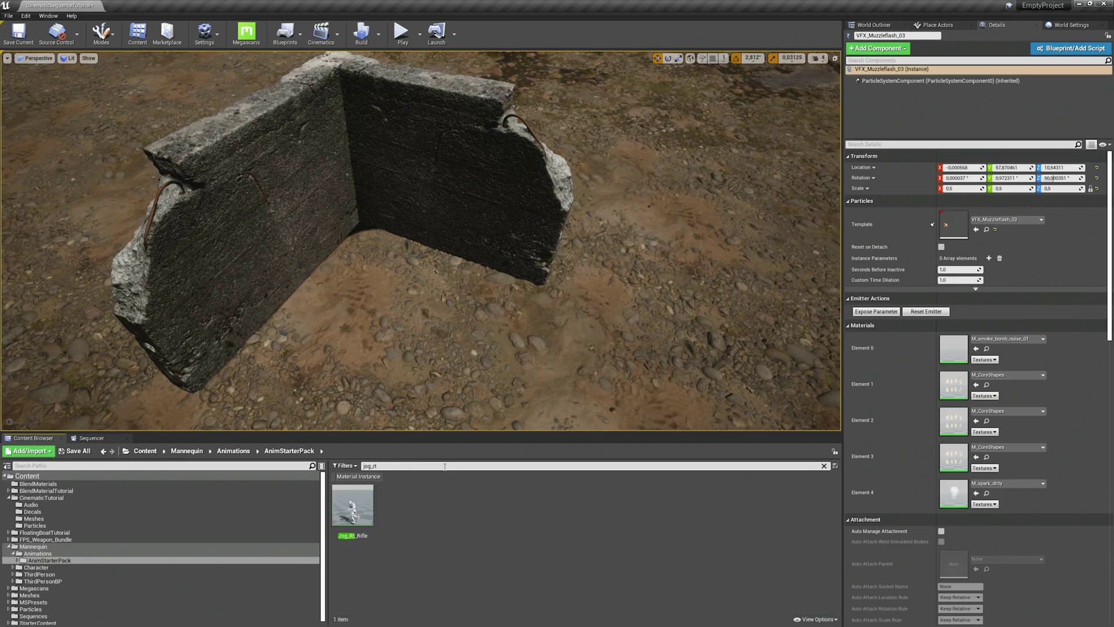
pyautogui.moveTo(372, 514); pyautogui.dragTo(400, 330)
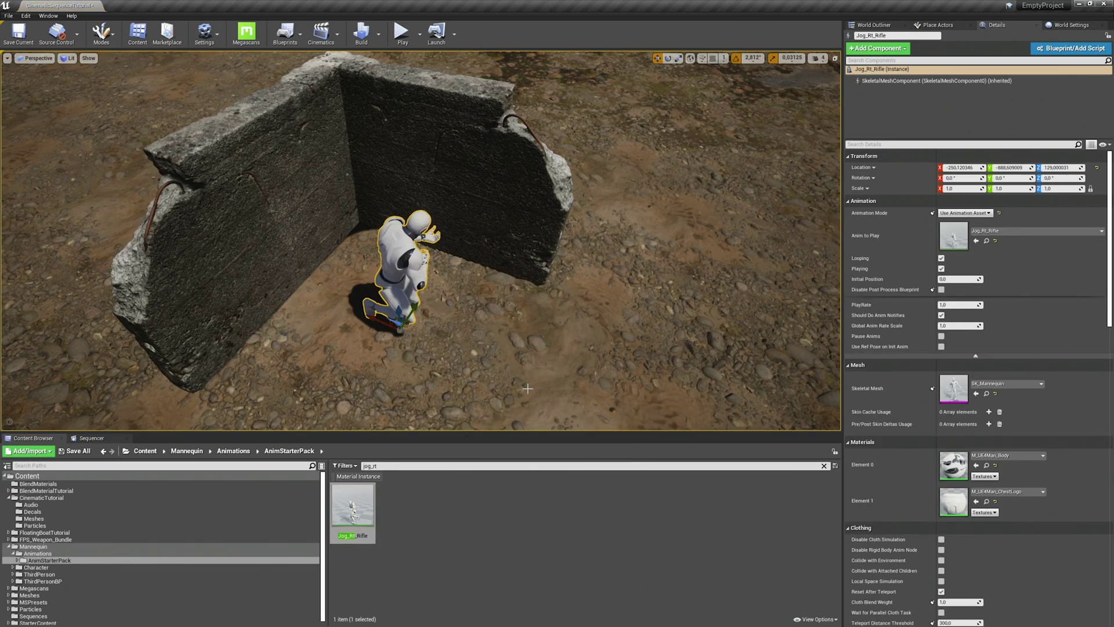
# Place the AssaultRifle mesh from the CinematicTutorial/Meshes folder in the level at the jogging mannequin's hands
pyautogui.moveTo(527, 388); pyautogui.dragTo(494, 374, button='right')
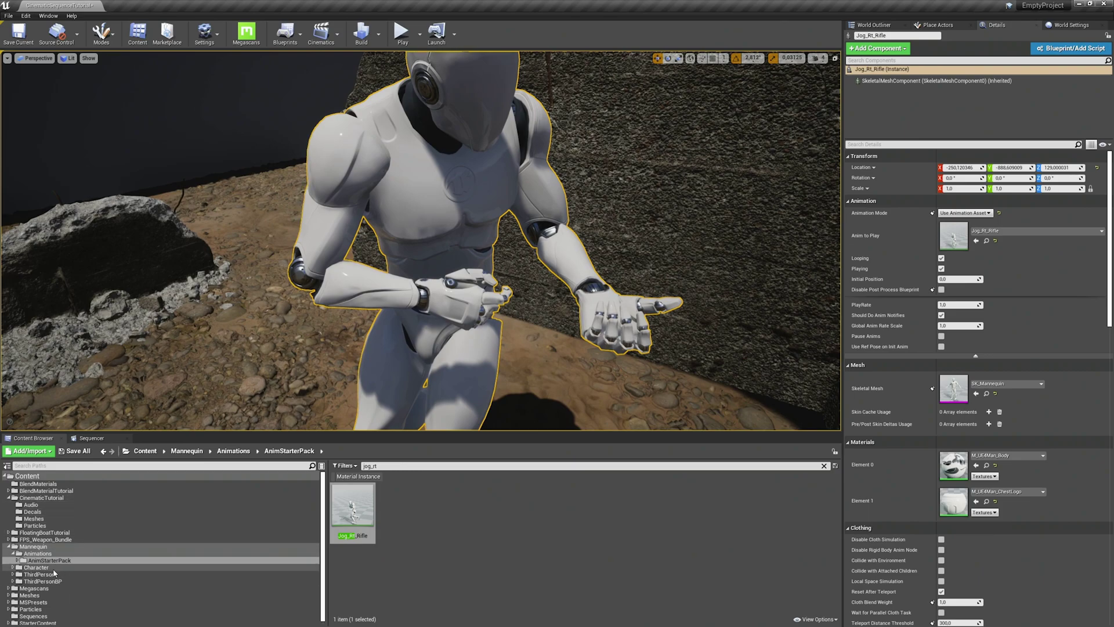
pyautogui.click(51, 519)
pyautogui.moveTo(352, 504); pyautogui.dragTo(522, 302)
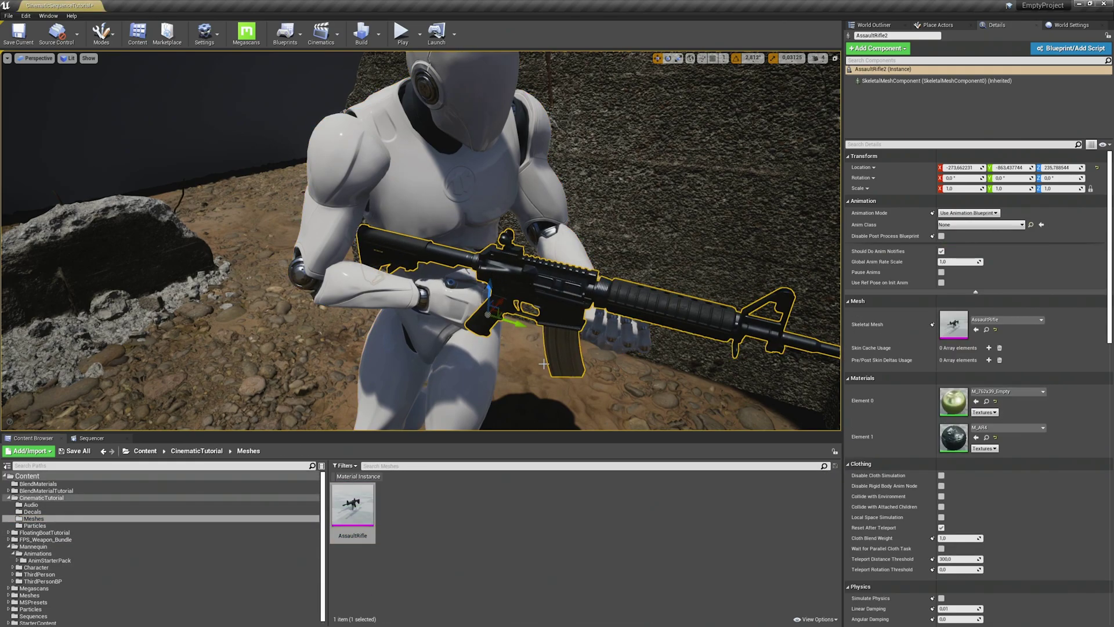
# Attach the second AssaultRifle to a hand bone of the jogging mannequin
pyautogui.scroll(3, 514, 355)
pyautogui.rightClick(513, 356)
pyautogui.moveTo(566, 291)
pyautogui.click(825, 298)
pyautogui.click(443, 309)
pyautogui.write('hand')
pyautogui.click(507, 380)
# Move and rotate the second rifle so its grip and barrel sit in the jogging mannequin's hands
pyautogui.scroll(6, 508, 397)
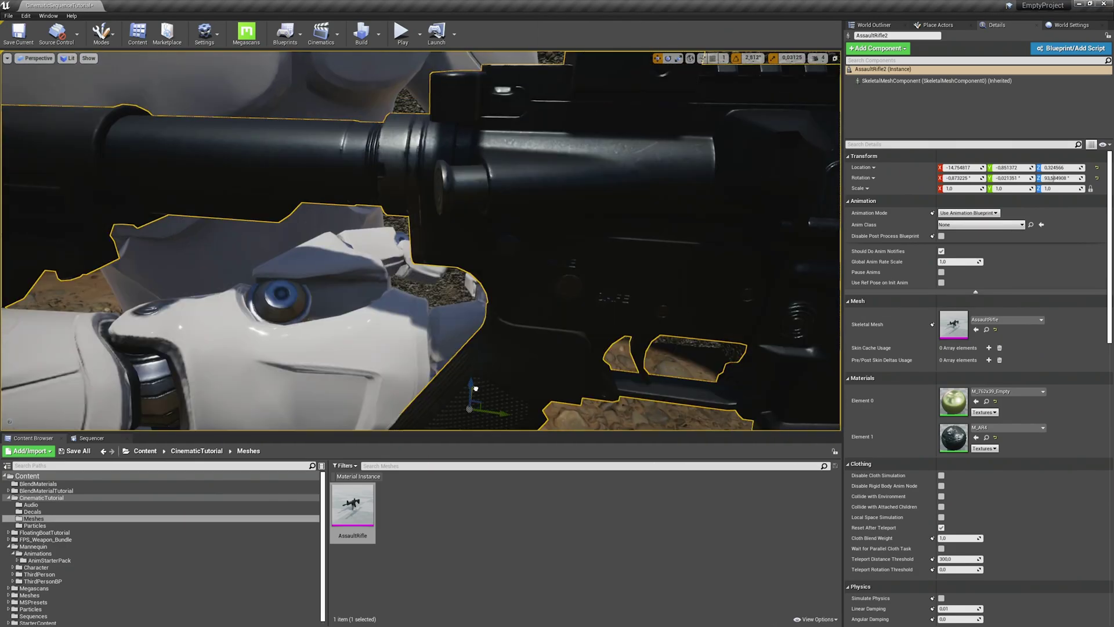
pyautogui.moveTo(476, 388); pyautogui.dragTo(483, 313)
pyautogui.moveTo(374, 288); pyautogui.dragTo(75, 318)
pyautogui.scroll(-5, 374, 318)
pyautogui.scroll(3, 364, 313)
pyautogui.keyDown('alt'); pyautogui.moveTo(639, 200); pyautogui.dragTo(389, 230); pyautogui.keyUp('alt')
pyautogui.press('e')
pyautogui.press('w')
pyautogui.keyDown('alt'); pyautogui.moveTo(539, 192); pyautogui.dragTo(813, 197); pyautogui.keyUp('alt')
pyautogui.keyDown('alt'); pyautogui.moveTo(560, 267); pyautogui.dragTo(518, 348); pyautogui.keyUp('alt')
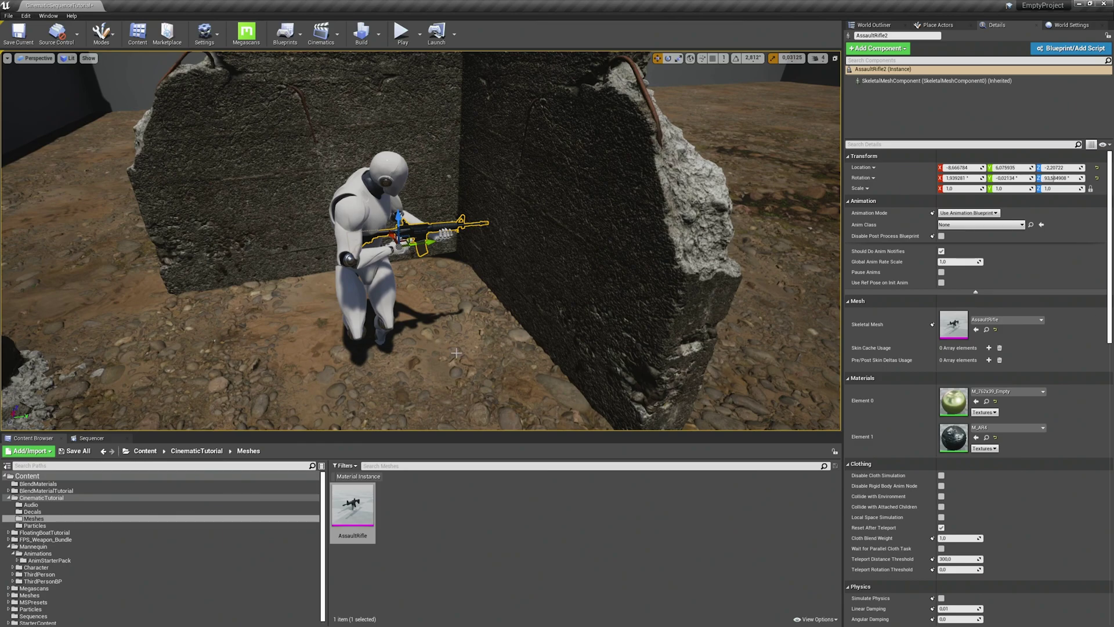
# Place the VFX_Impact_Wood emitter from the CinematicTutorial/Particles folder on the wooden pallet's upper corner
pyautogui.moveTo(456, 353); pyautogui.dragTo(377, 377, button='right')
pyautogui.moveTo(423, 340)
pyautogui.mouseDown(button='right')
pyautogui.moveTo(325, 329)
pyautogui.moveTo(407, 336)
pyautogui.moveTo(424, 325)
pyautogui.mouseUp(button='right')
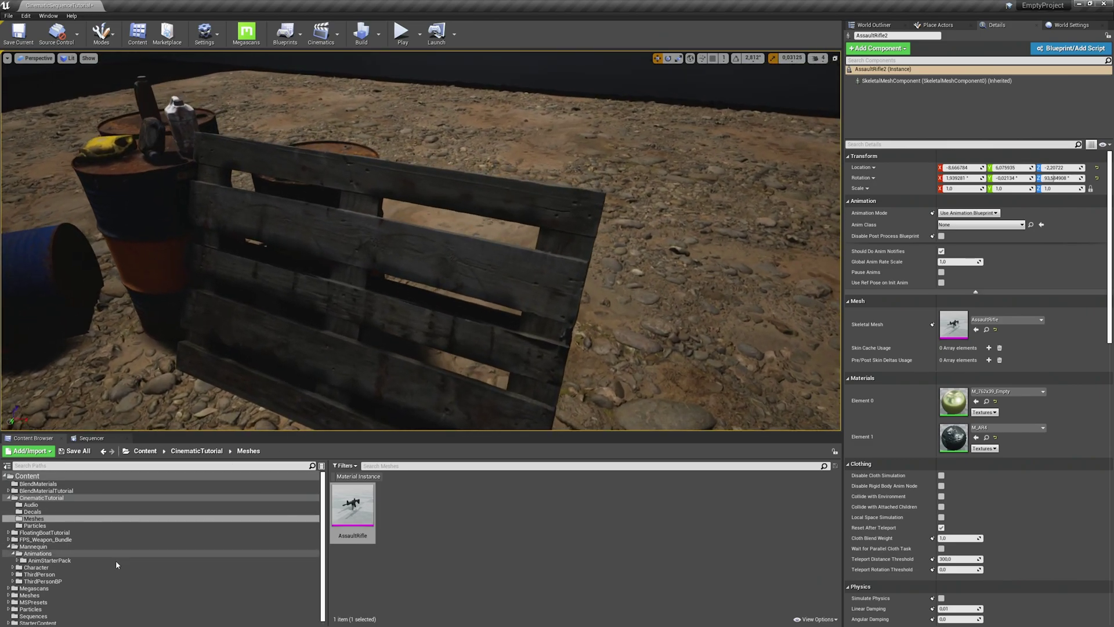
pyautogui.click(139, 526)
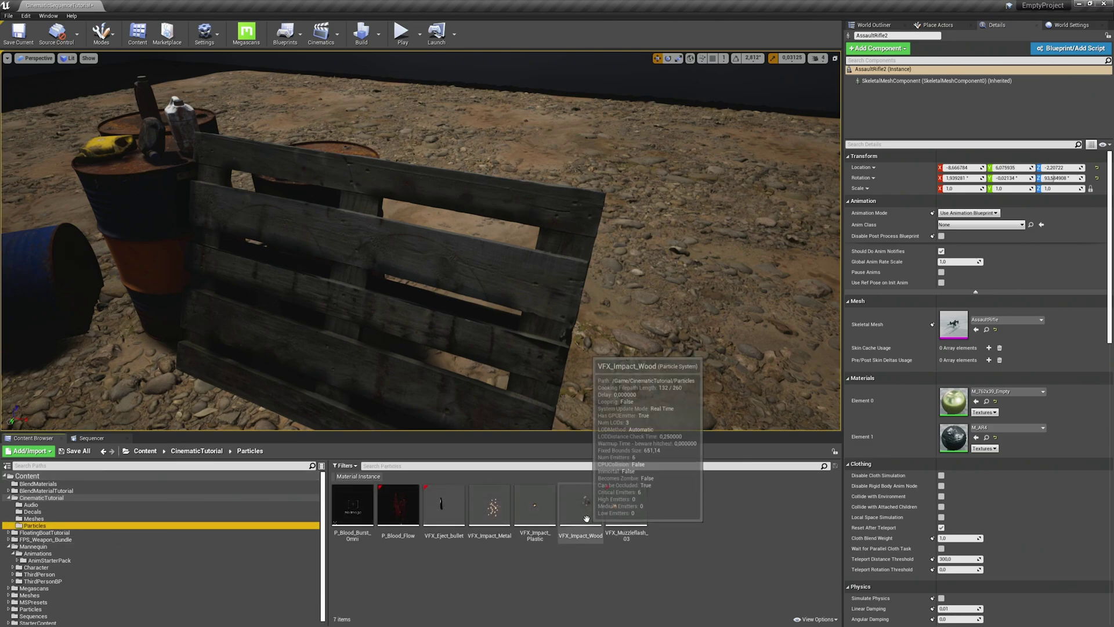
pyautogui.moveTo(580, 505); pyautogui.dragTo(589, 247)
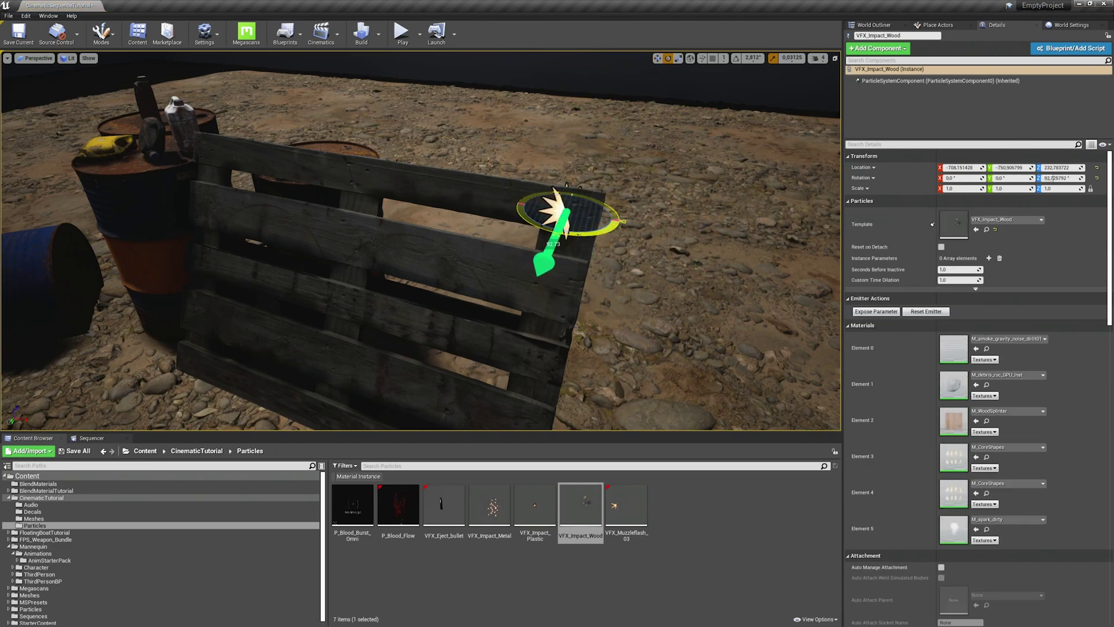
# Undo the impact emitter's rotation and rotate it again so it points outward from the pallet
pyautogui.hotkey('ctrl', 'z')
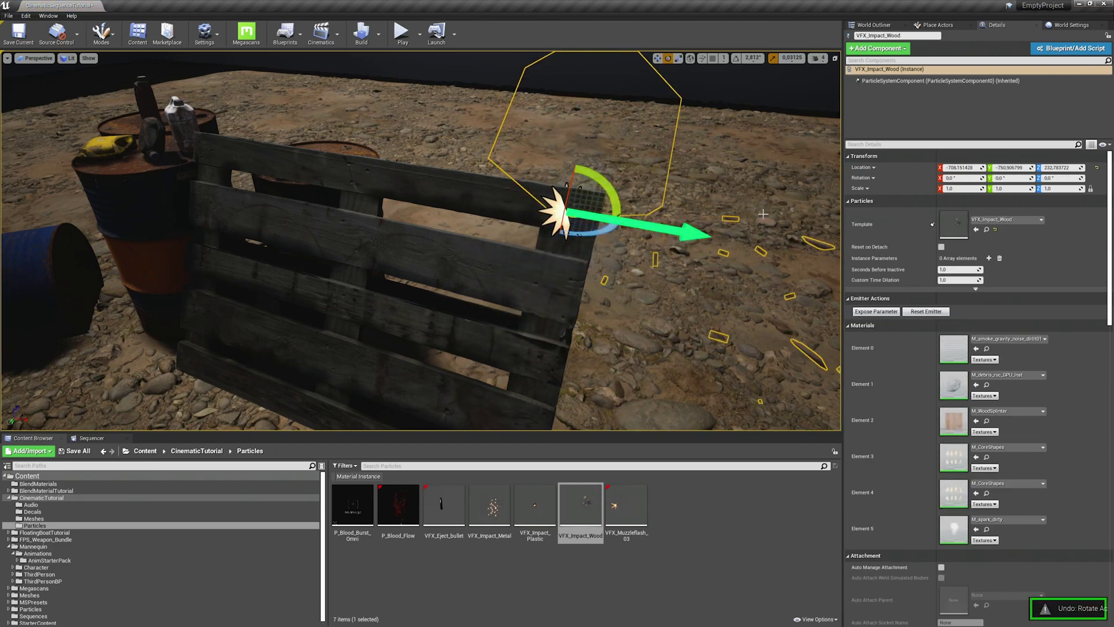
pyautogui.moveTo(601, 231)
pyautogui.mouseDown()
pyautogui.moveTo(572, 250)
pyautogui.moveTo(586, 243)
pyautogui.mouseUp()
pyautogui.moveTo(729, 273); pyautogui.dragTo(362, 235, button='right')
pyautogui.moveTo(383, 232); pyautogui.dragTo(395, 209)
# Place a second VFX_Impact_Wood emitter on the pallet plank near the barrels and rotate it to face away from the wood
pyautogui.moveTo(394, 208); pyautogui.dragTo(602, 406, button='right')
pyautogui.moveTo(581, 506); pyautogui.dragTo(357, 256)
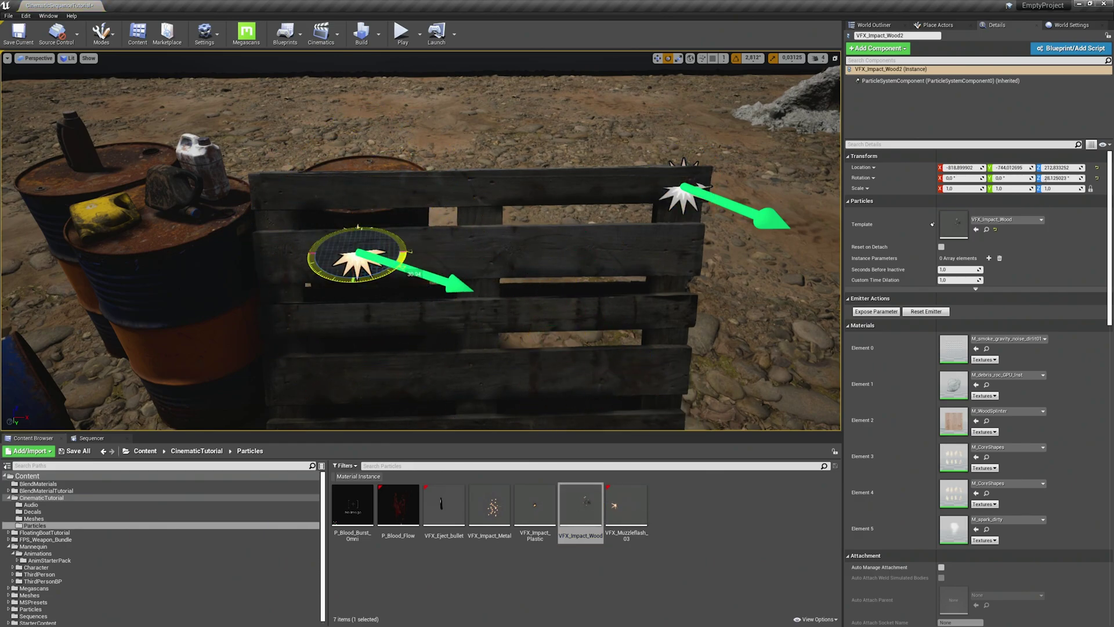
pyautogui.moveTo(412, 276); pyautogui.dragTo(351, 296)
pyautogui.moveTo(406, 278); pyautogui.dragTo(548, 281, button='right')
pyautogui.moveTo(531, 257); pyautogui.dragTo(615, 303)
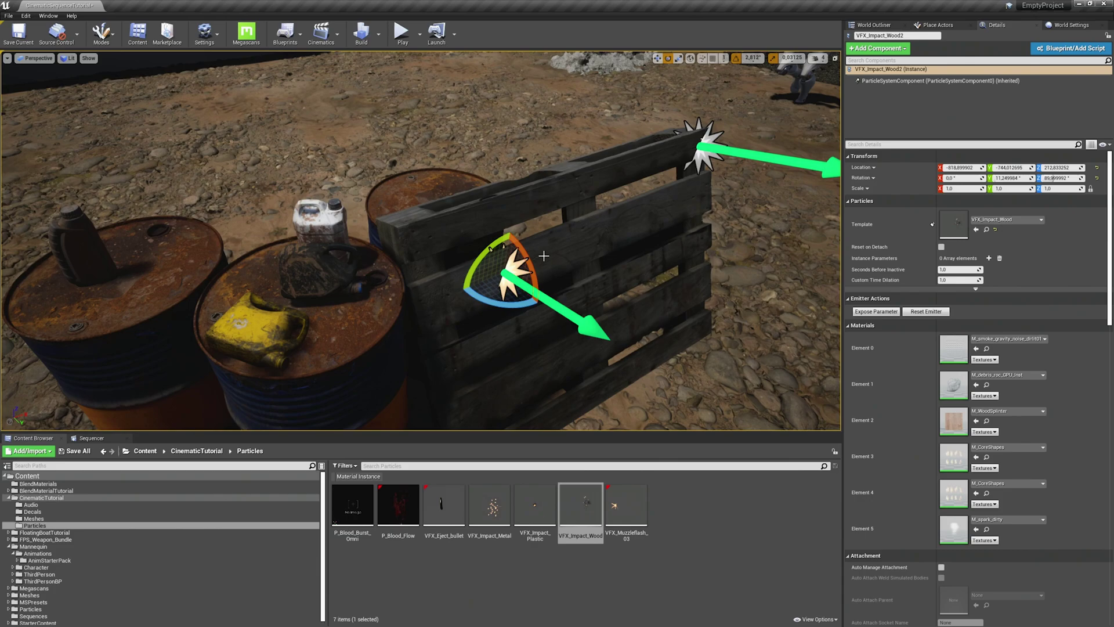
# Tilt the second wood impact emitter upward so it points out from the pallet's face
pyautogui.moveTo(621, 265); pyautogui.dragTo(743, 207, button='right')
pyautogui.press('f')
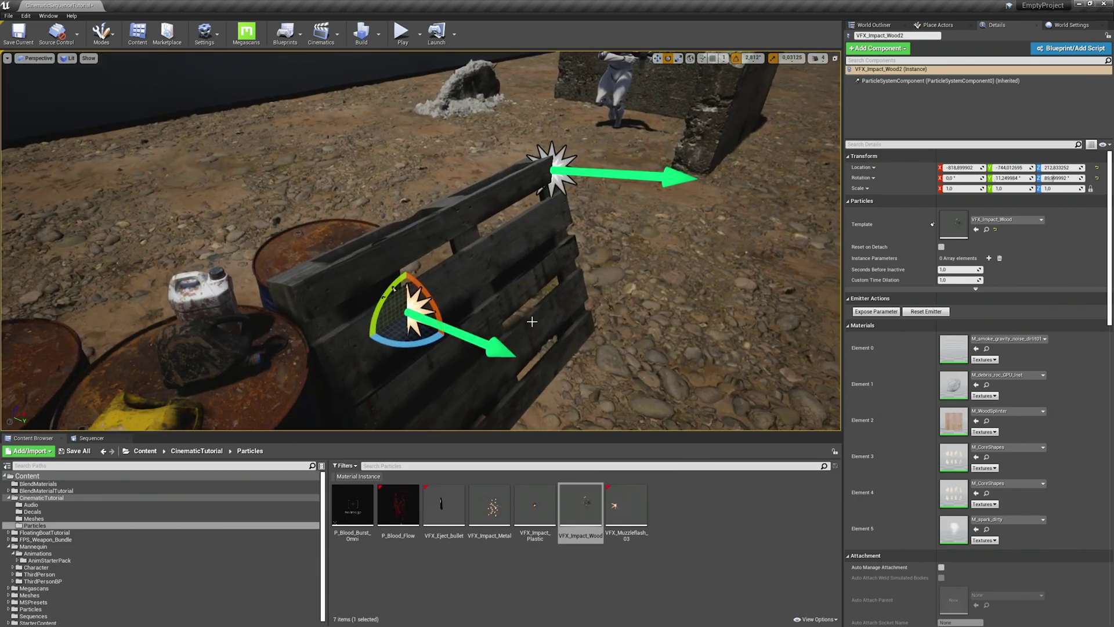
pyautogui.moveTo(537, 322); pyautogui.dragTo(571, 301, button='right')
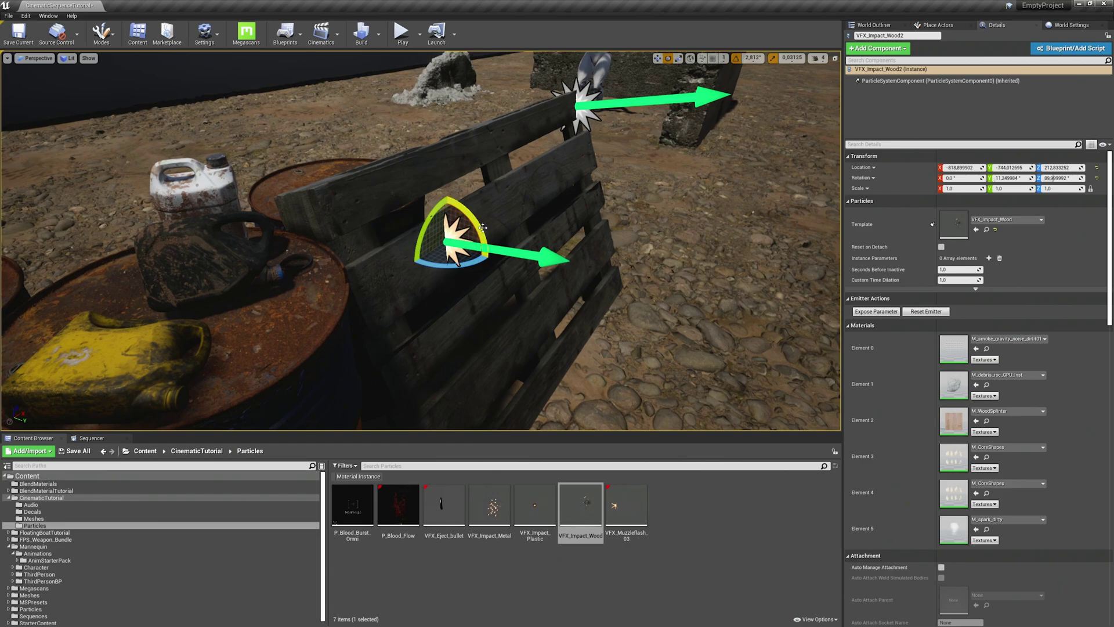
pyautogui.moveTo(480, 224); pyautogui.dragTo(456, 201)
pyautogui.press('w')
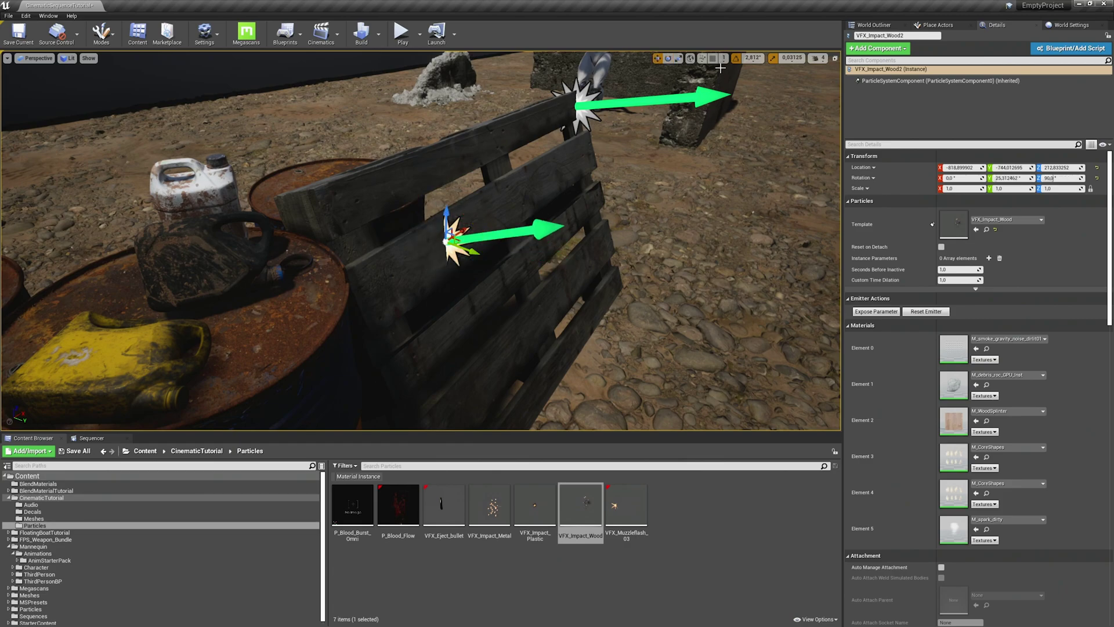
# Nudge the second wood impact emitter along its local axes on the pallet plank and replay its effect
pyautogui.click(690, 59)
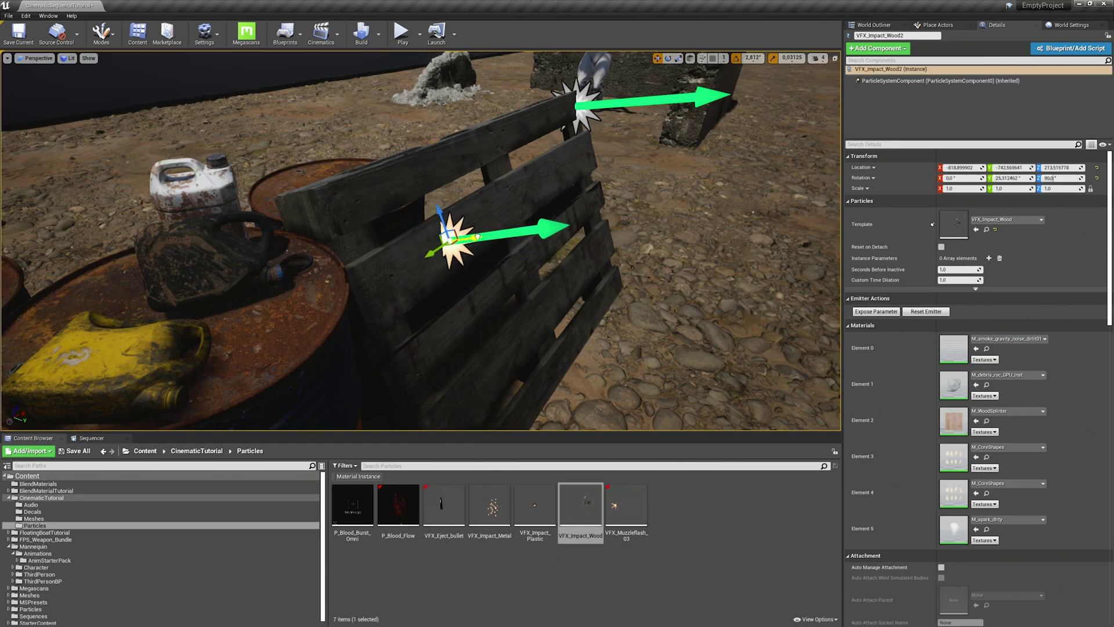
pyautogui.moveTo(577, 266); pyautogui.dragTo(577, 273, button='right')
pyautogui.press('g')
pyautogui.click(939, 313)
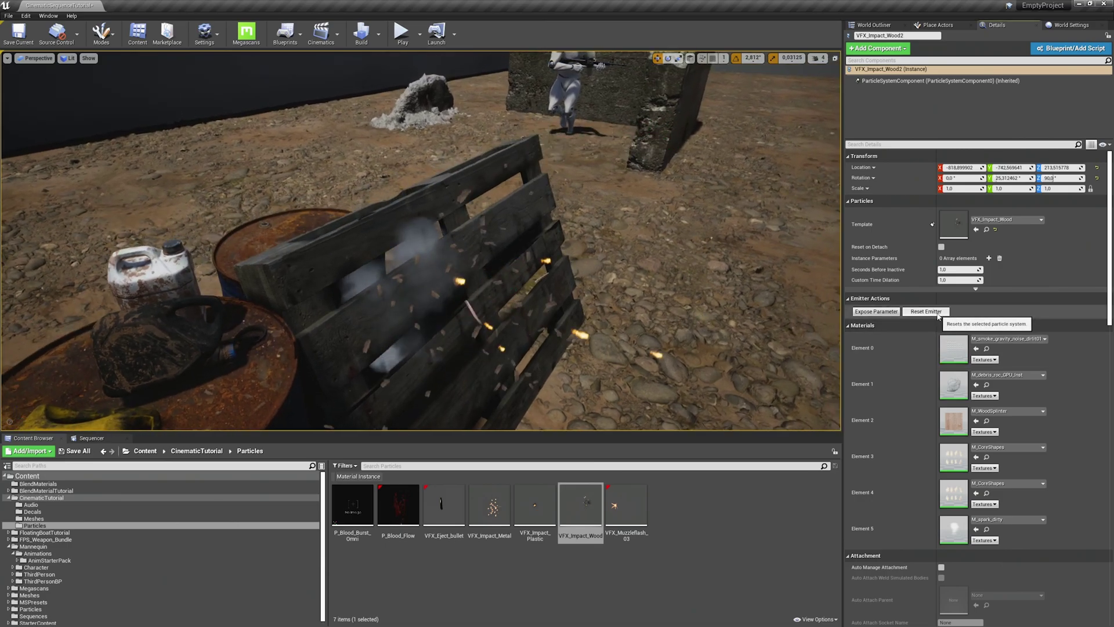
# Set the scale of the second wood impact emitter, near the barrels, to 0.5
pyautogui.click(964, 188)
pyautogui.write('0.5')
pyautogui.press('Return')
pyautogui.moveTo(628, 315)
pyautogui.mouseDown(button='right')
pyautogui.moveTo(604, 314)
pyautogui.moveTo(628, 310)
pyautogui.mouseUp(button='right')
pyautogui.press('g')
# Set the scale of the wood impact emitter on the pallet's upper corner to 0.5 and replay its effect
pyautogui.click(559, 154)
pyautogui.click(954, 189)
pyautogui.write('0.5')
pyautogui.press('Return')
pyautogui.press('g')
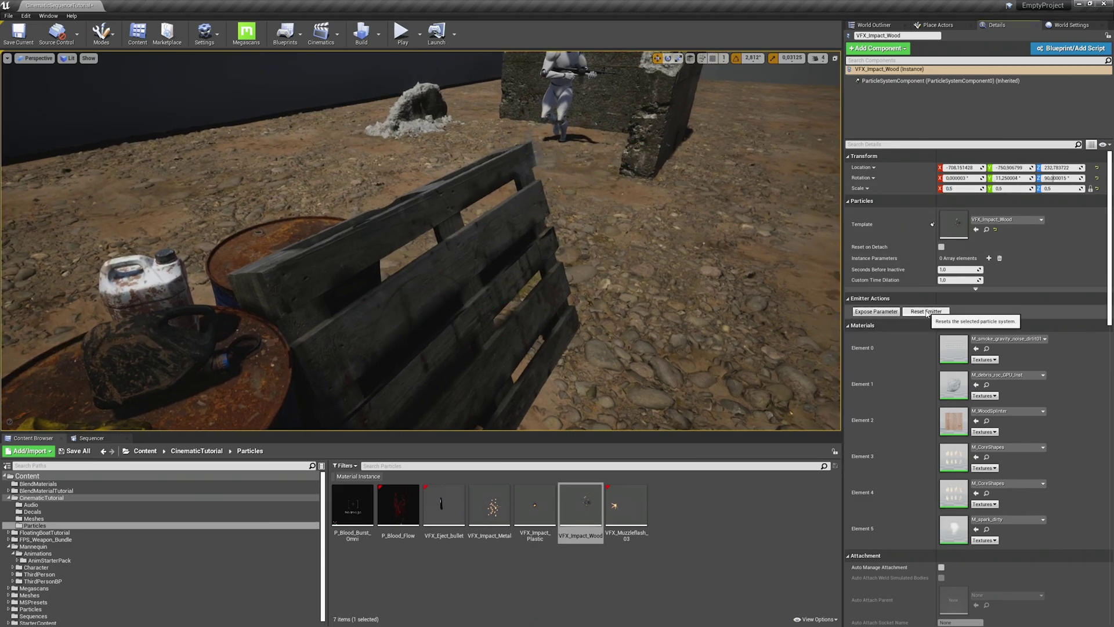
pyautogui.click(926, 314)
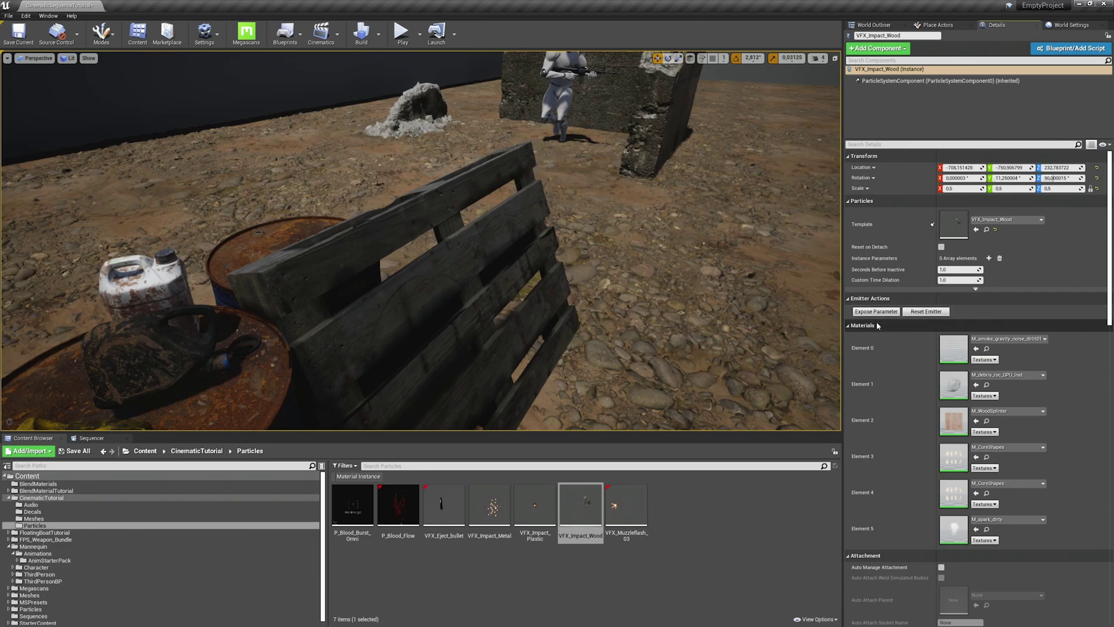
# Enable Simulate Physics on the white oil container on the barrel and override its mass at 100 kg
pyautogui.moveTo(666, 336); pyautogui.dragTo(499, 382, button='right')
pyautogui.press('g')
pyautogui.press('s')
pyautogui.press('w')
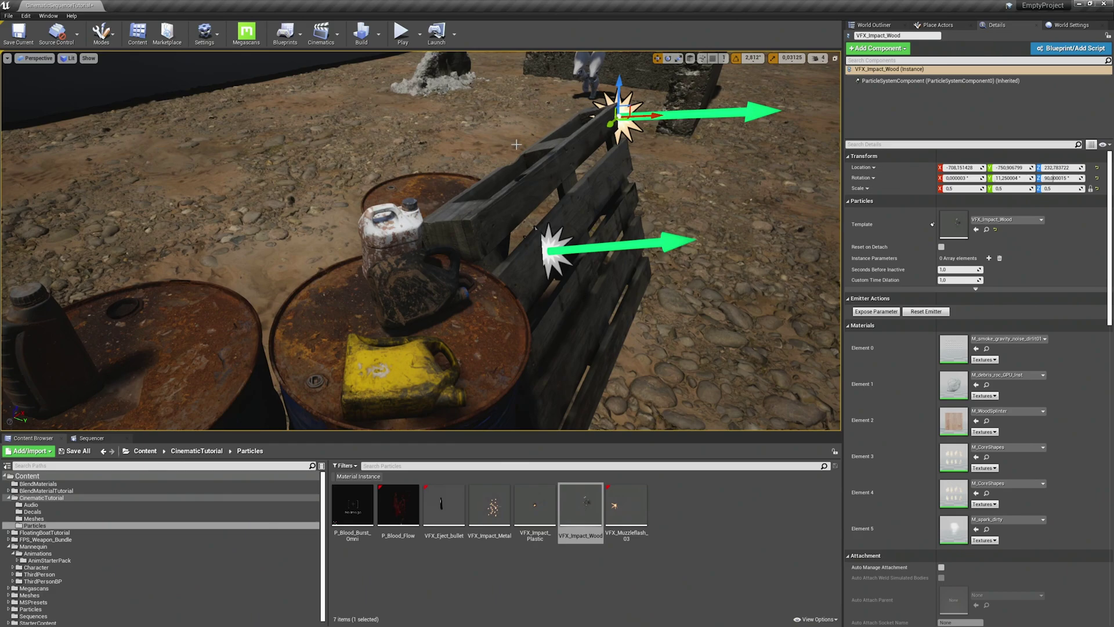
pyautogui.click(412, 239)
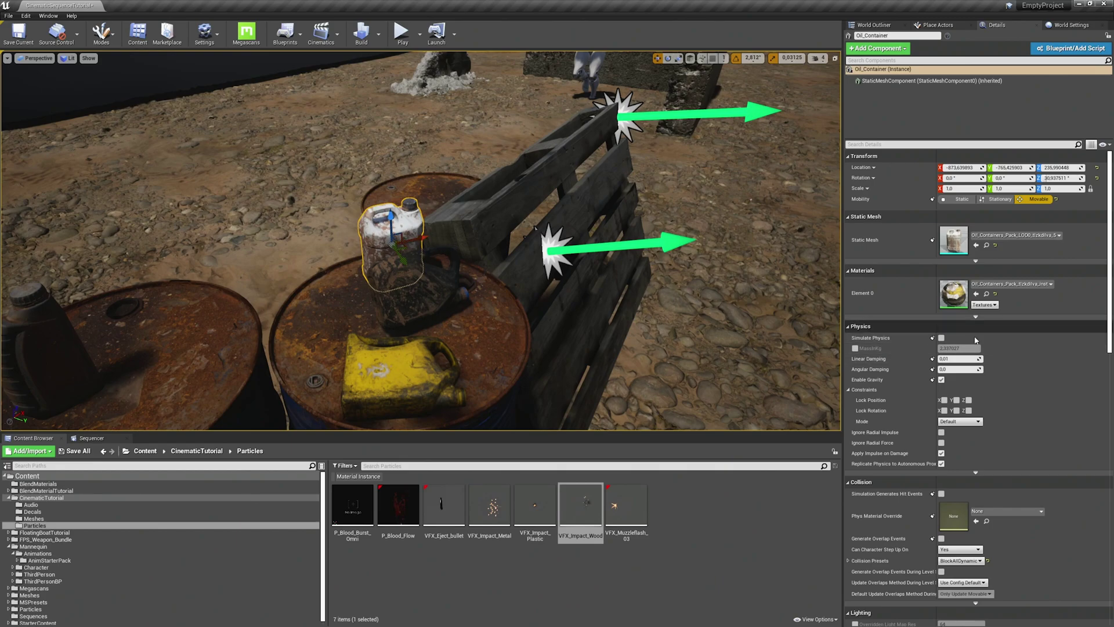
pyautogui.click(941, 338)
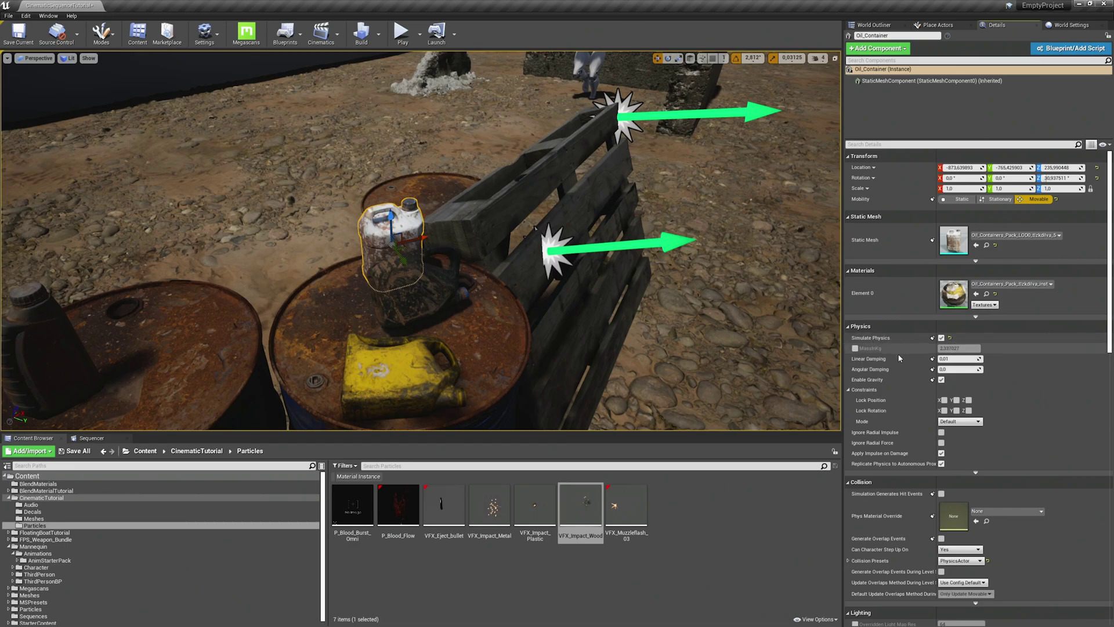
pyautogui.click(855, 349)
pyautogui.scroll(-1, 1008, 354)
pyautogui.scroll(-1, 1008, 358)
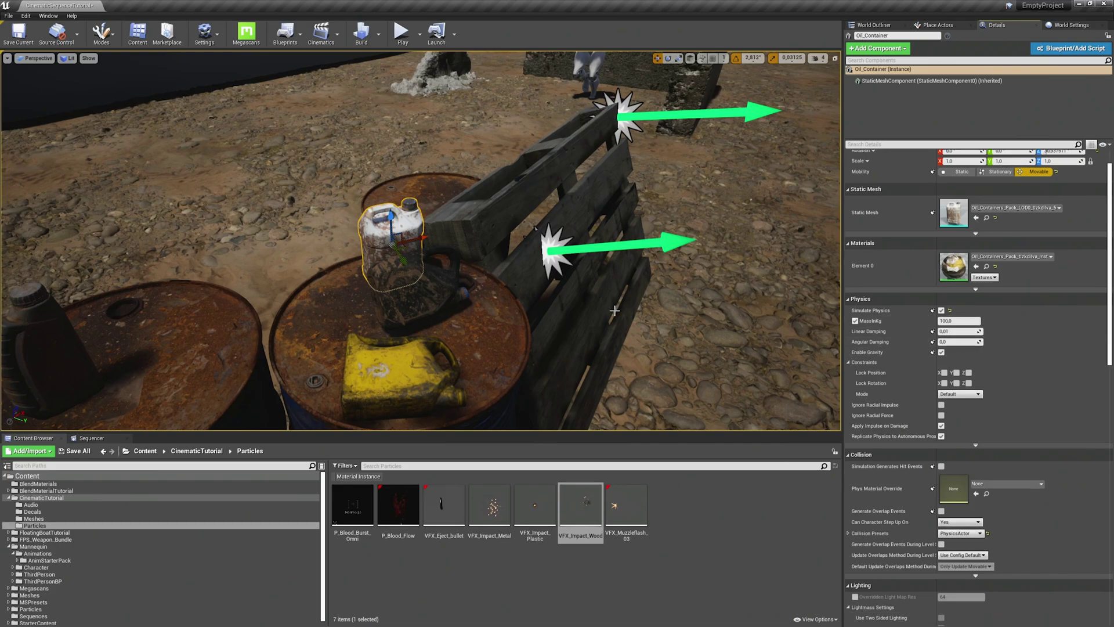
# Enable Simulate Physics on the dark oil container beside the white one and override its mass with 500 kg
pyautogui.click(434, 288)
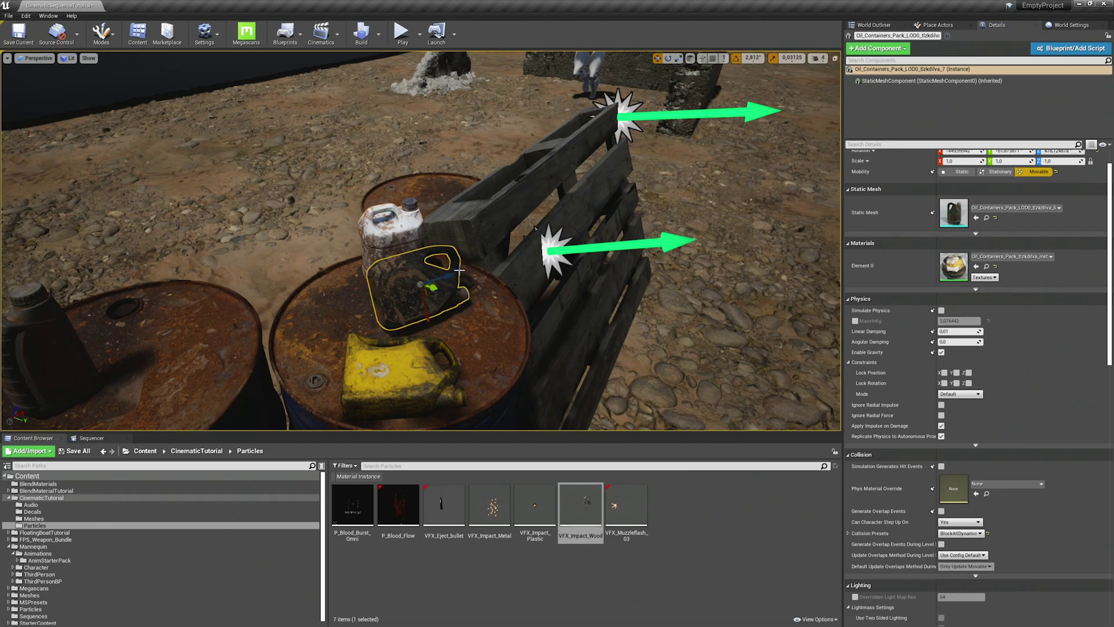
pyautogui.click(941, 310)
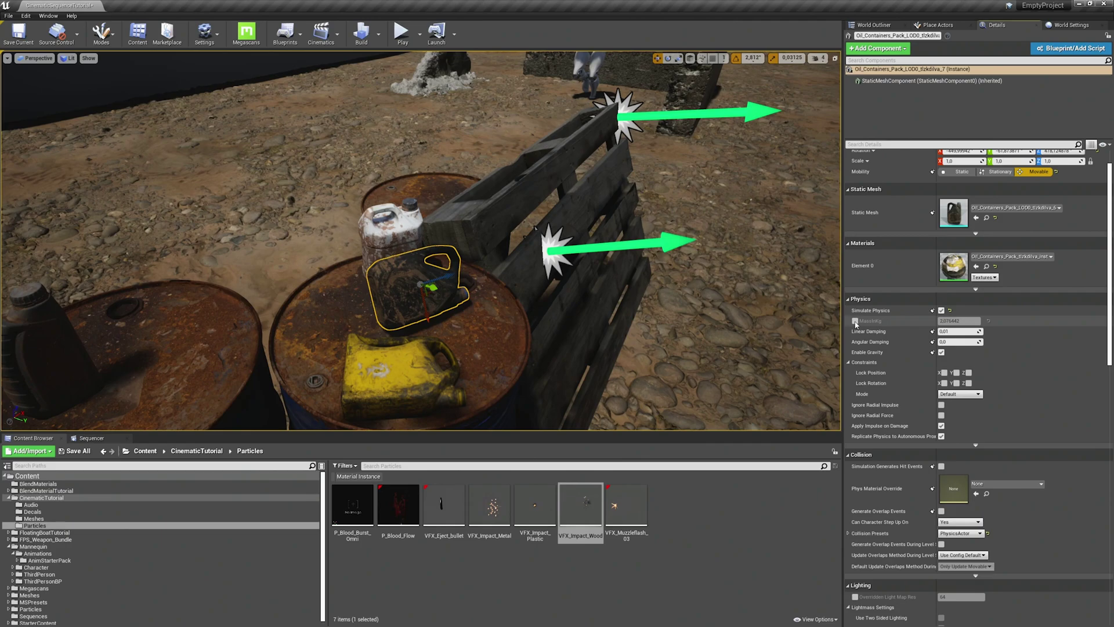
pyautogui.click(855, 321)
pyautogui.click(946, 321)
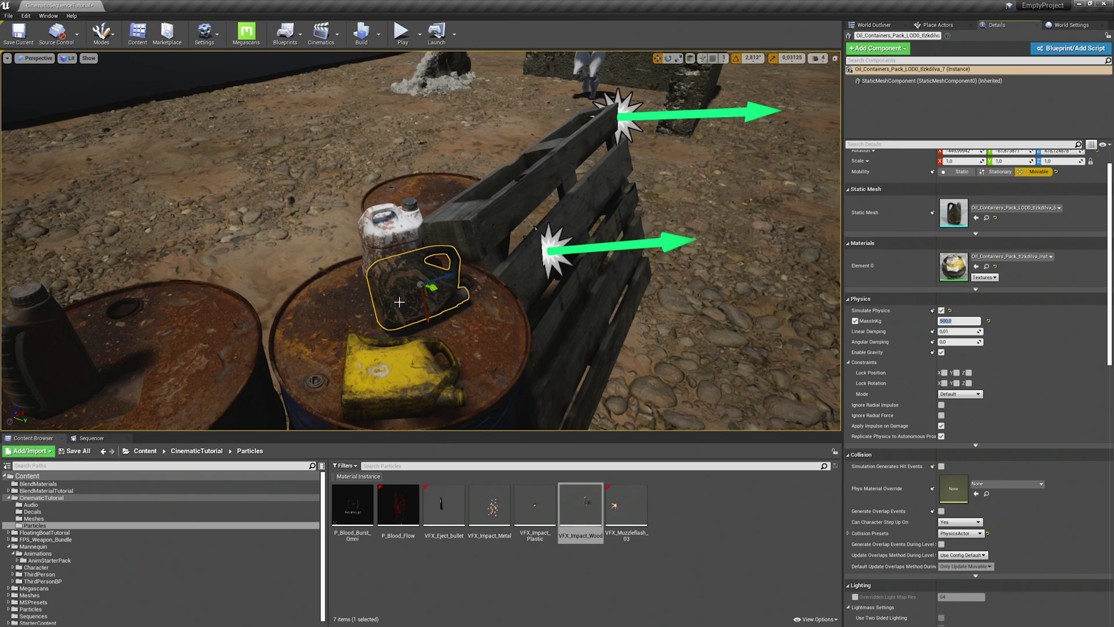
# Find the Radial Force Actor among the placeable actors and place it beside the oil containers on the barrel
pyautogui.click(937, 25)
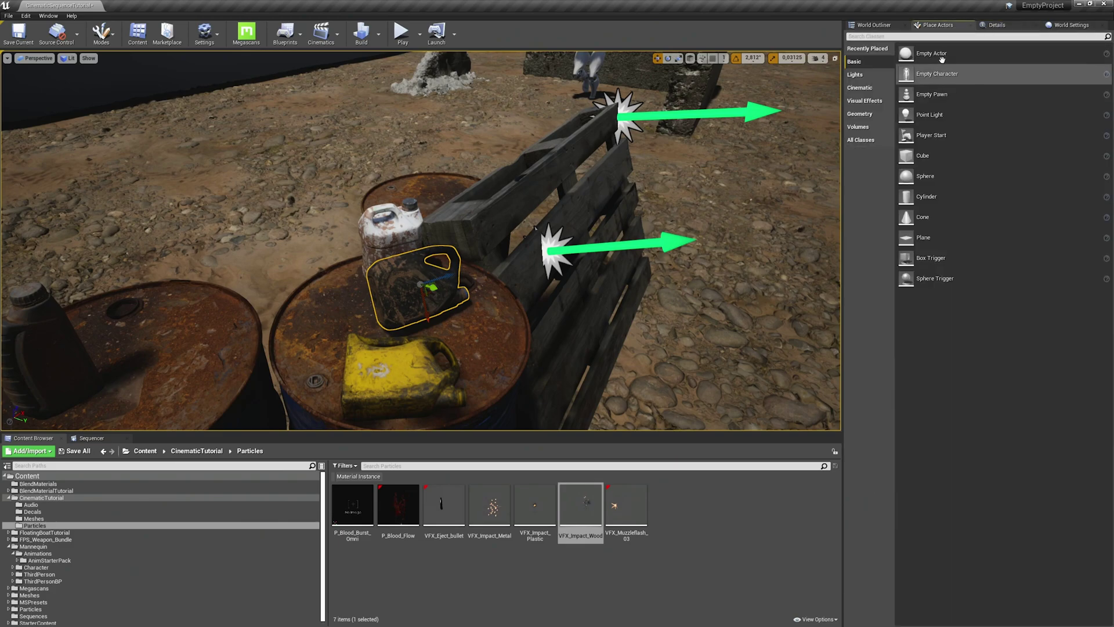
pyautogui.write('imp')
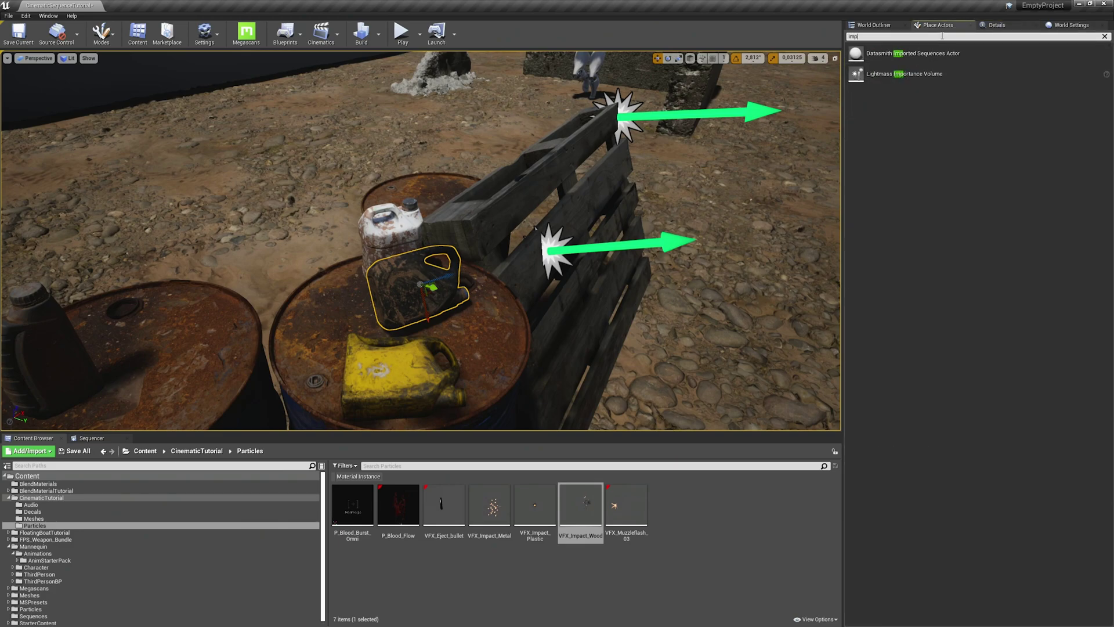
pyautogui.press('BackSpace')
pyautogui.press('BackSpace')
pyautogui.press('BackSpace')
pyautogui.write('for')
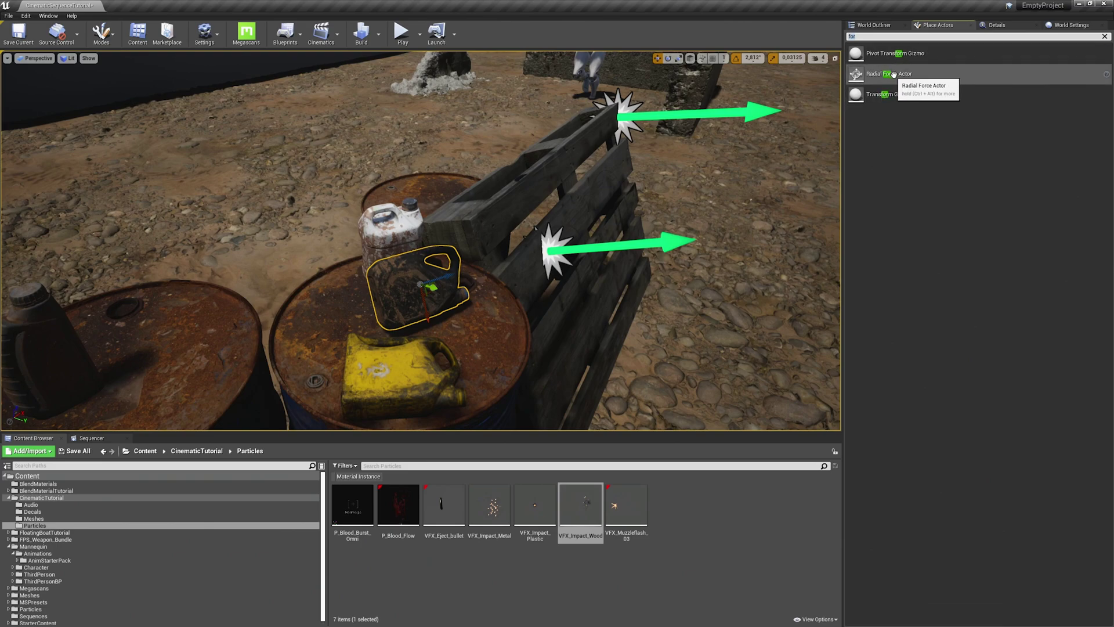
pyautogui.moveTo(901, 85); pyautogui.dragTo(452, 245)
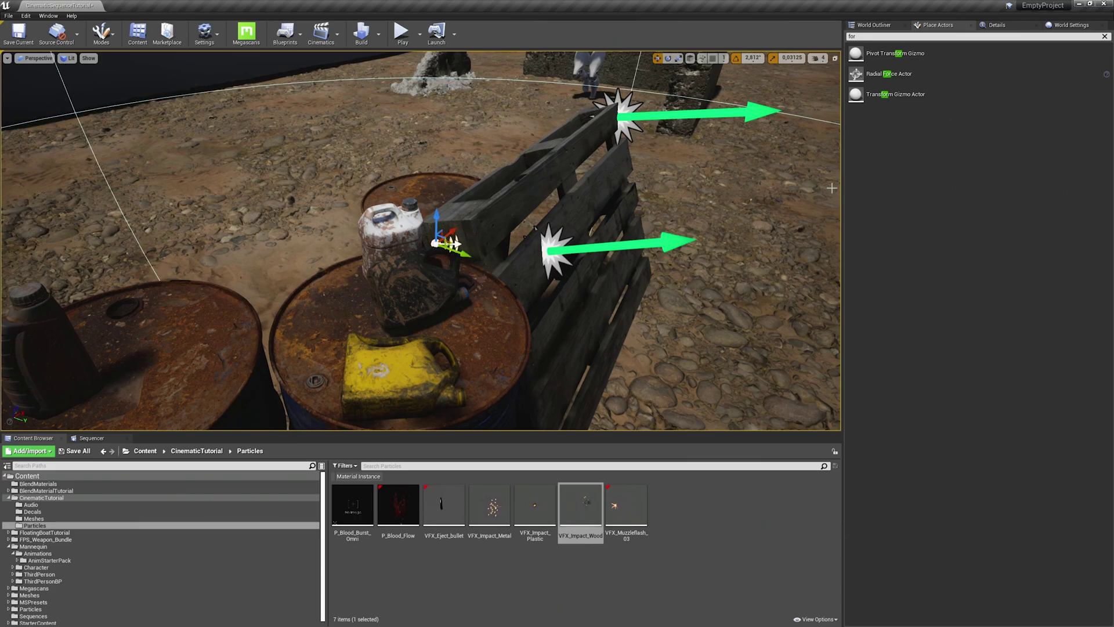
# Set the radial force actor's radius to 50
pyautogui.click(1008, 25)
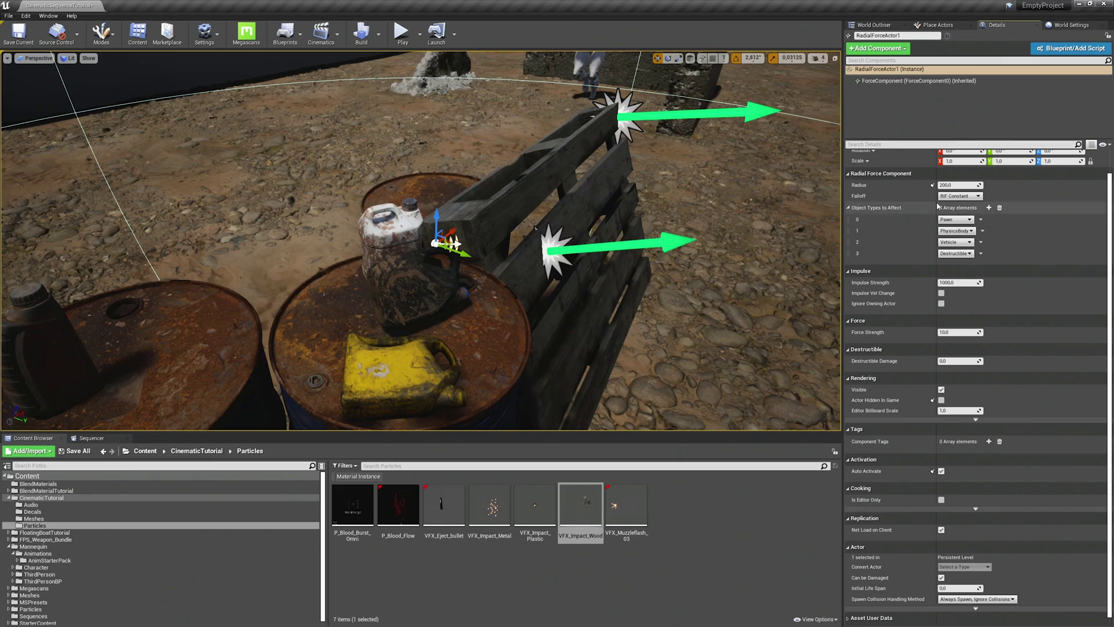
pyautogui.click(958, 185)
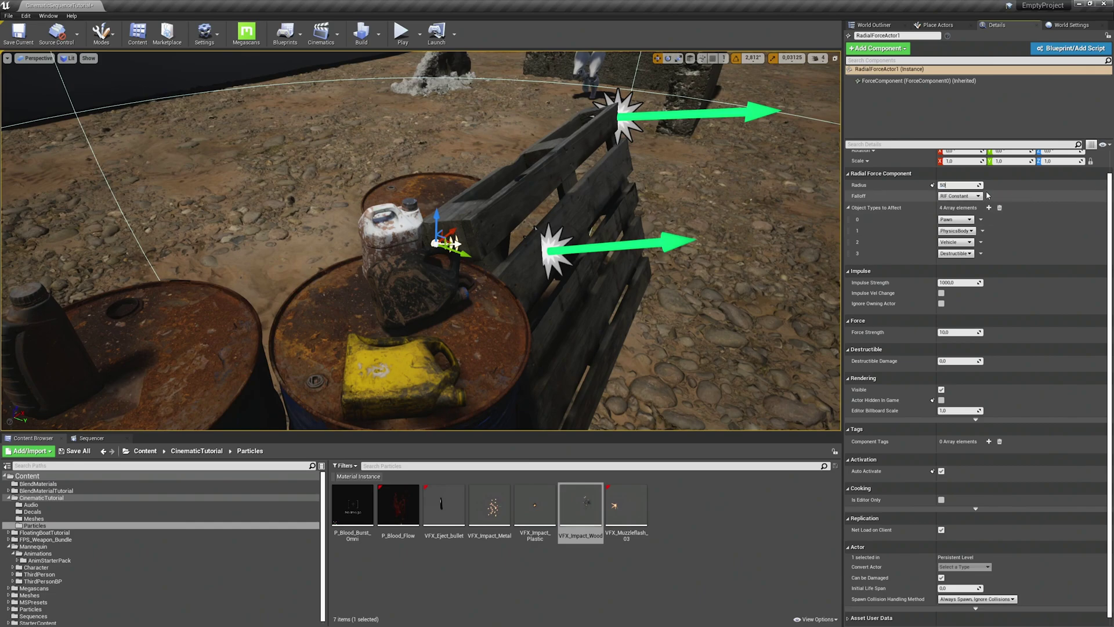
pyautogui.press('Return')
pyautogui.moveTo(772, 232); pyautogui.dragTo(618, 200, button='right')
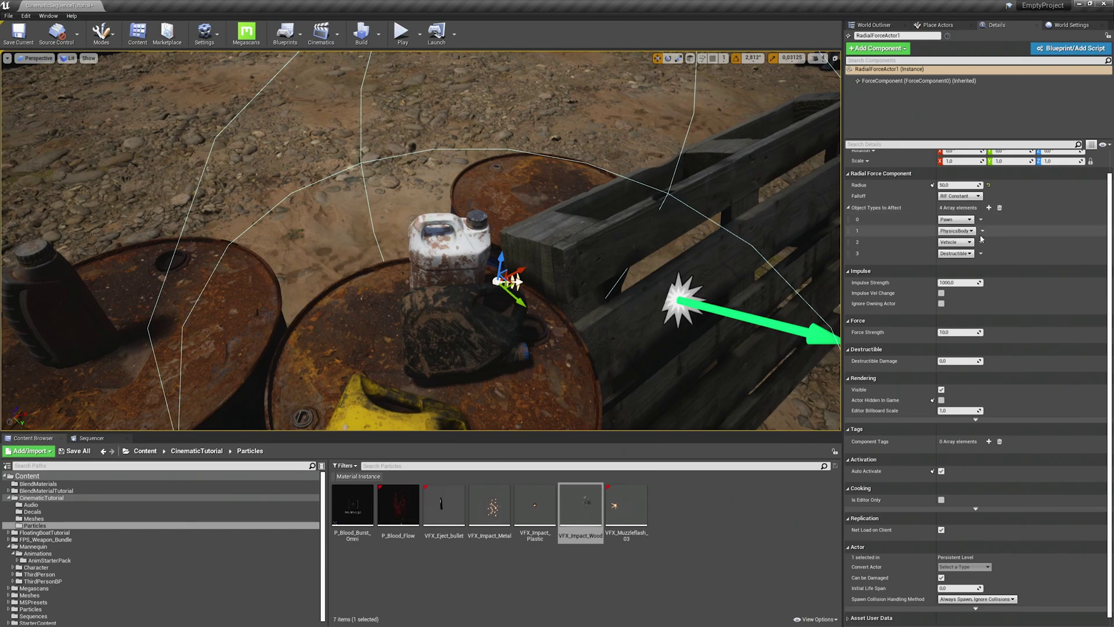
# Remove Pawn, Vehicle and Destructible from the radial force's Object Types to Affect, keeping only PhysicsBody
pyautogui.click(980, 219)
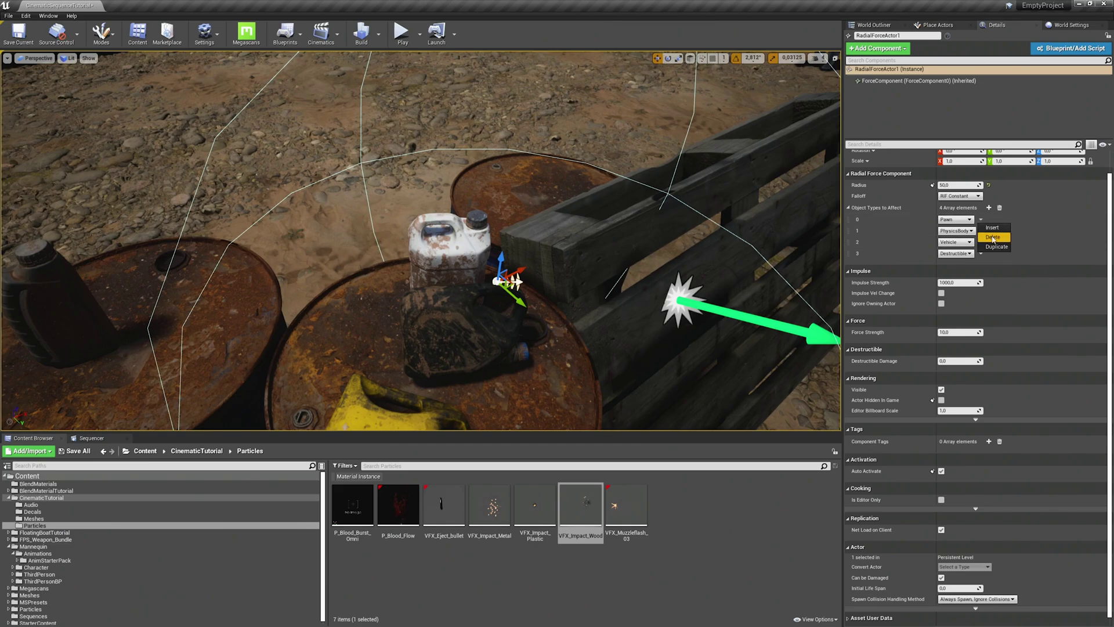
pyautogui.click(993, 237)
pyautogui.click(981, 231)
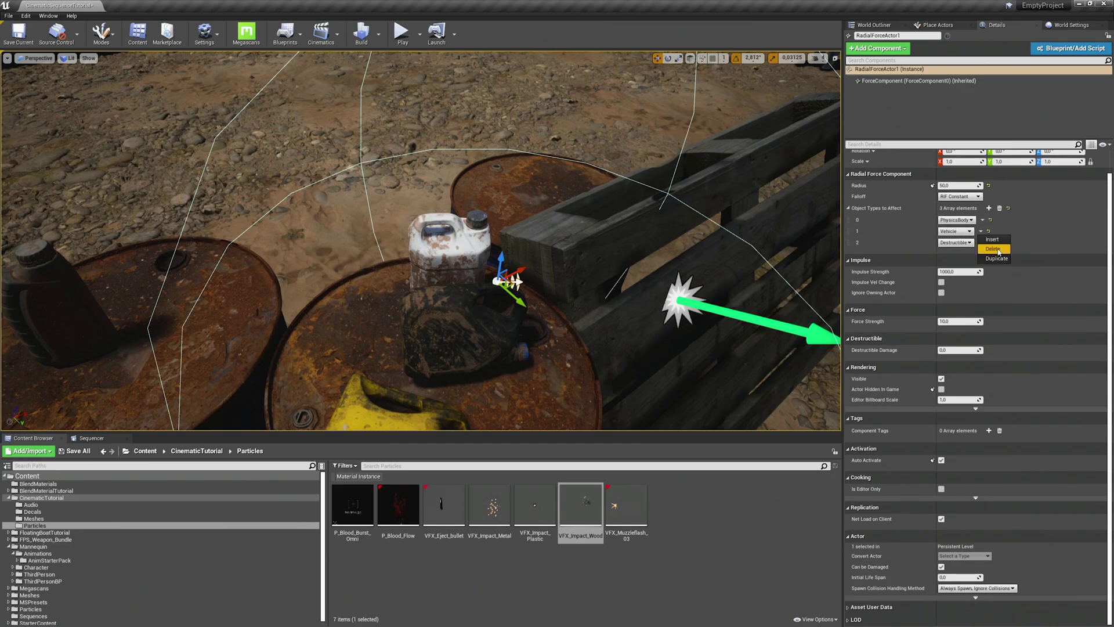
pyautogui.click(993, 248)
pyautogui.click(981, 243)
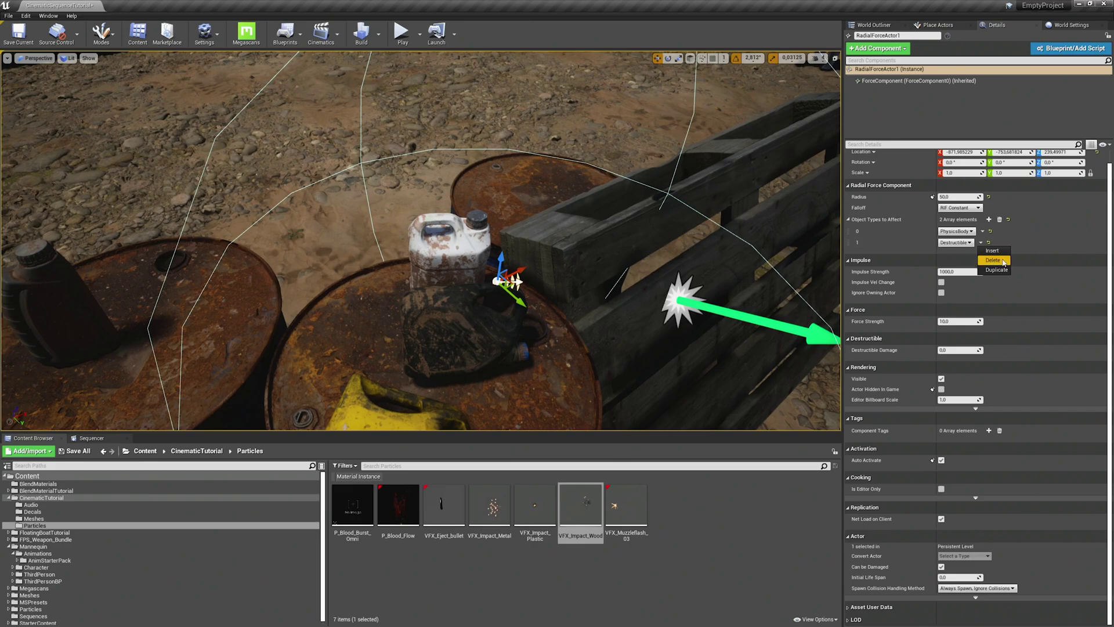
pyautogui.click(1002, 260)
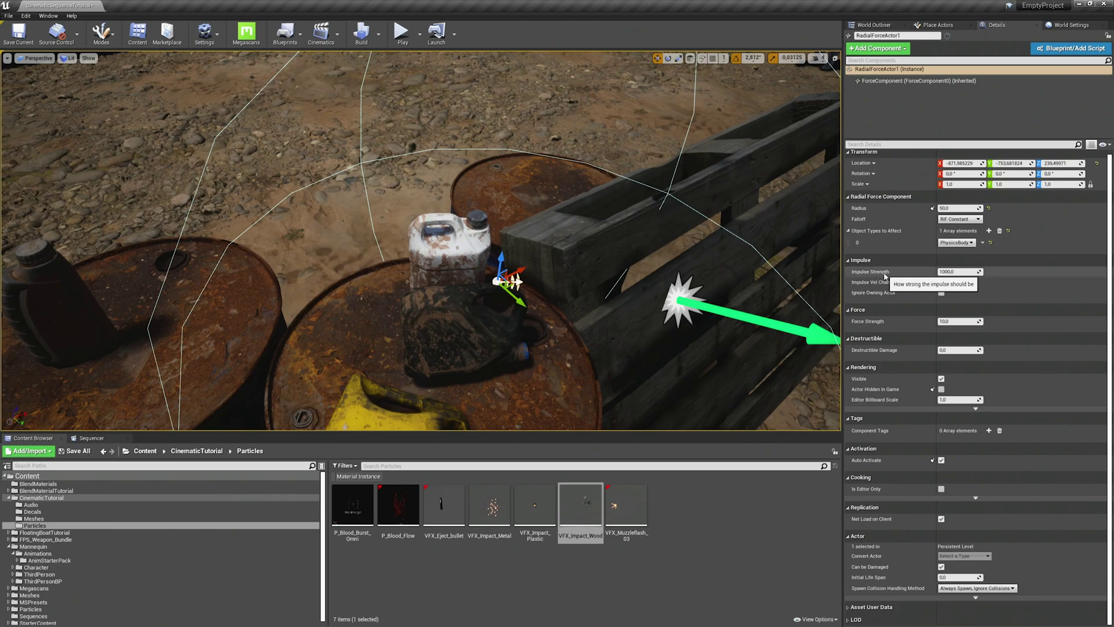
# Set the radial force actor's Impulse Strength to 600000
pyautogui.moveTo(957, 272); pyautogui.dragTo(941, 272)
pyautogui.click(956, 270)
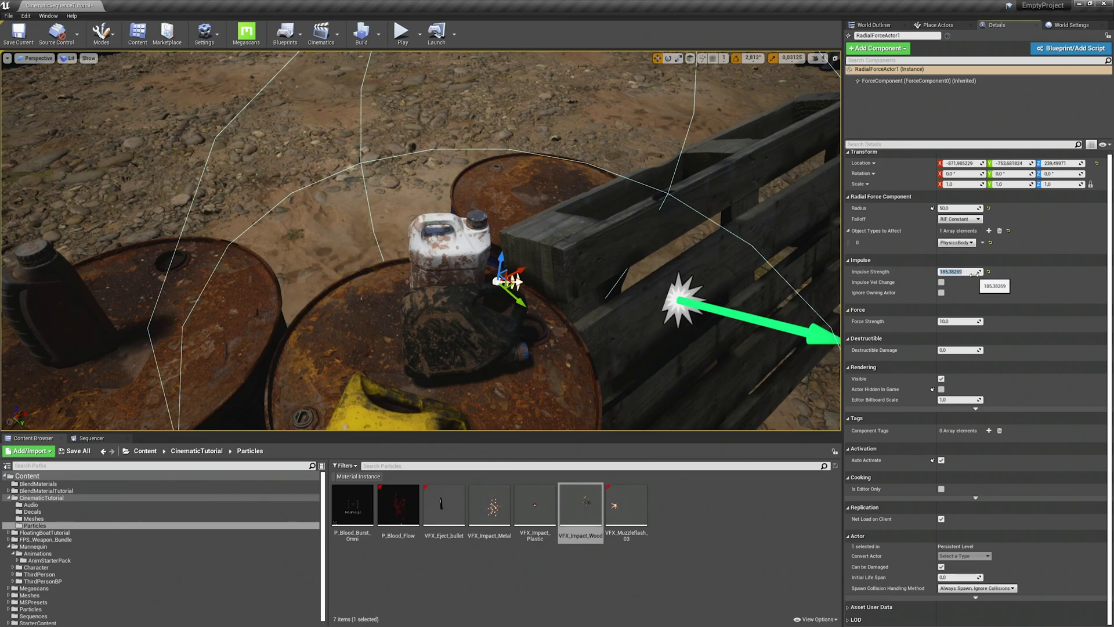
pyautogui.write('600000')
pyautogui.press('Return')
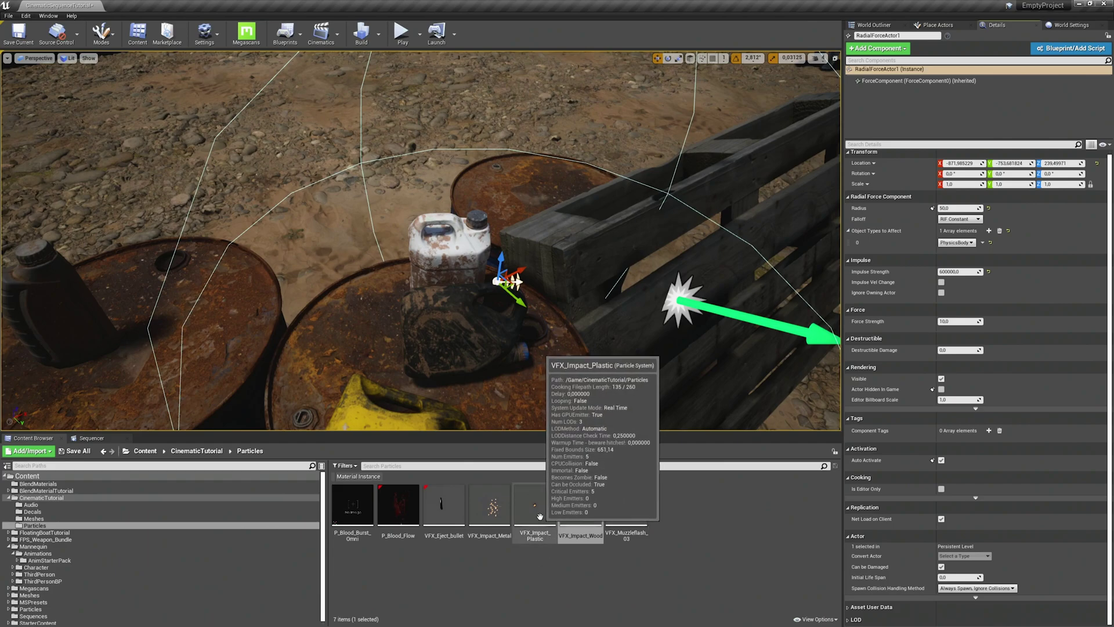
# Place a VFX_Impact_Plastic emitter beside the oil containers and set its scale to 0.5
pyautogui.moveTo(535, 518); pyautogui.dragTo(495, 276)
pyautogui.press('w')
pyautogui.click(961, 184)
pyautogui.write('0,5')
pyautogui.press('Return')
# Rotate the plastic impact emitter about 87° around Z and tilt it about 11° so it points away from the containers
pyautogui.moveTo(531, 335); pyautogui.dragTo(455, 325, button='right')
pyautogui.press('s')
pyautogui.press('d')
pyautogui.moveTo(534, 244); pyautogui.dragTo(491, 248, button='right')
pyautogui.press('e')
pyautogui.press('w')
pyautogui.press('e')
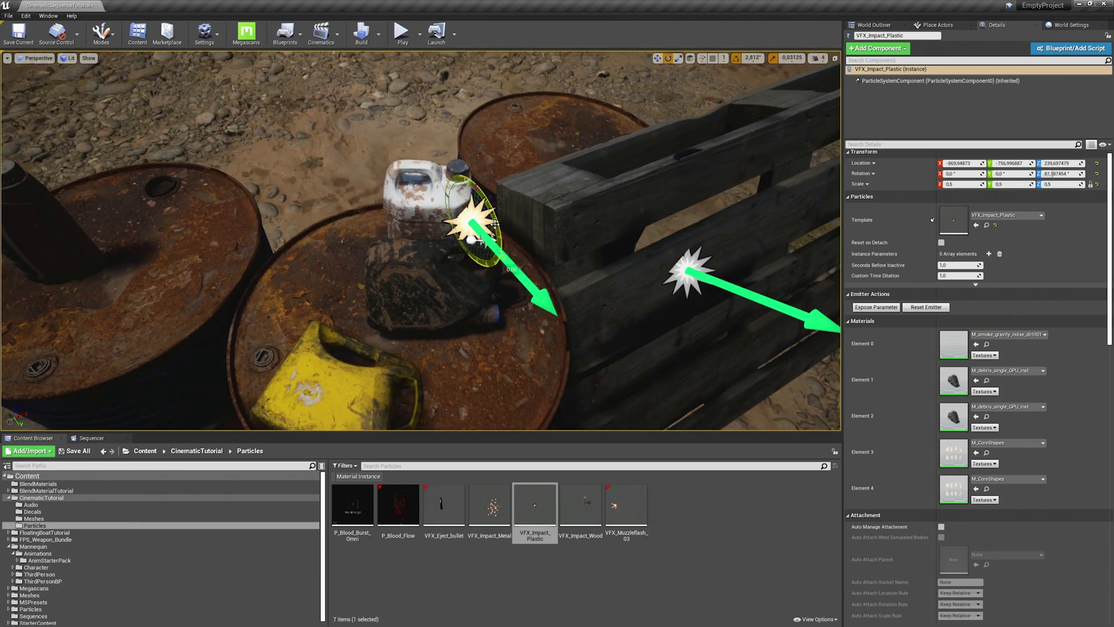
pyautogui.moveTo(494, 255); pyautogui.dragTo(477, 262)
# Hide the editor icons and replay the plastic impact effect several times to check its direction on the containers
pyautogui.press('w')
pyautogui.press('a')
pyautogui.moveTo(477, 262); pyautogui.dragTo(639, 238, button='right')
pyautogui.press('g')
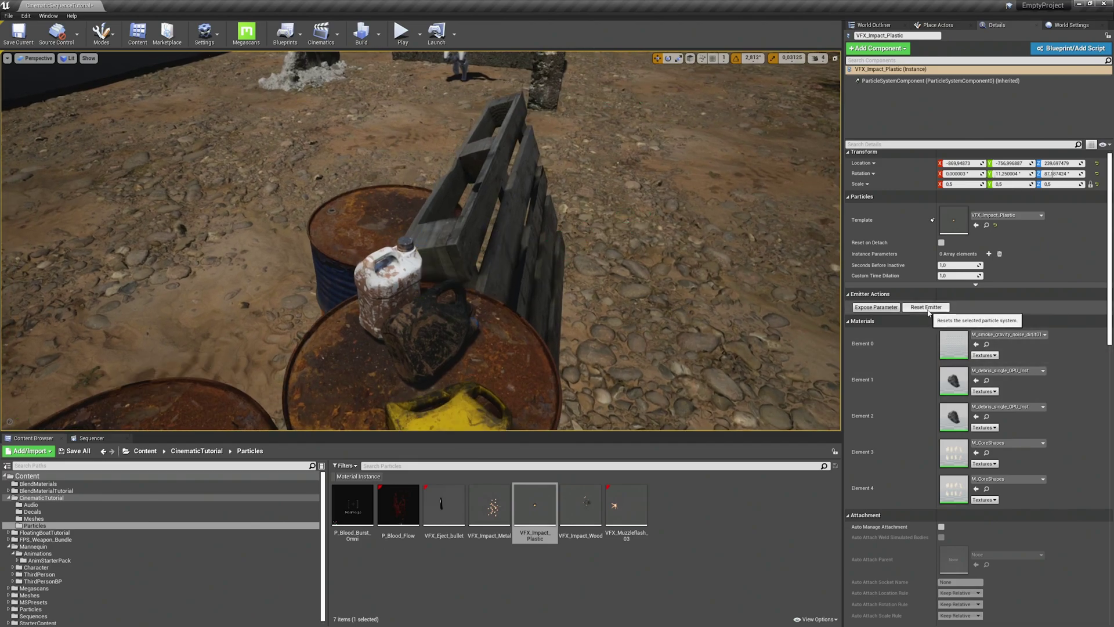
pyautogui.click(928, 311)
pyautogui.click(928, 311)
pyautogui.click(928, 311)
pyautogui.click(928, 312)
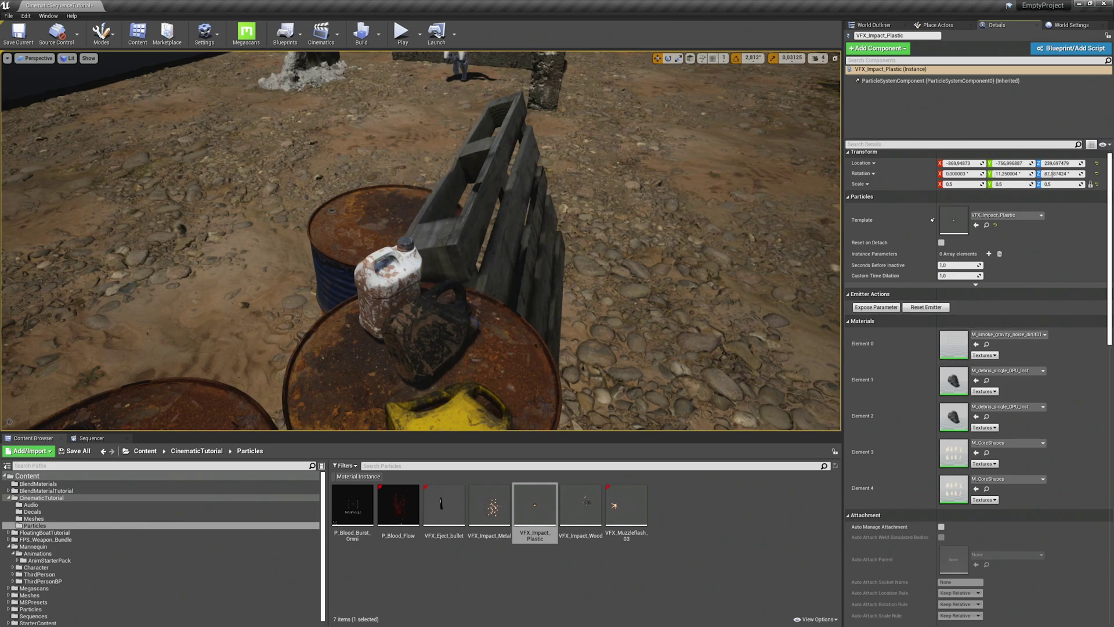
# Reposition the radial force actor just below the plastic impact emitter, between the white and dark oil containers
pyautogui.press('d')
pyautogui.moveTo(650, 278); pyautogui.dragTo(513, 301, button='right')
pyautogui.press('g')
pyautogui.click(511, 291)
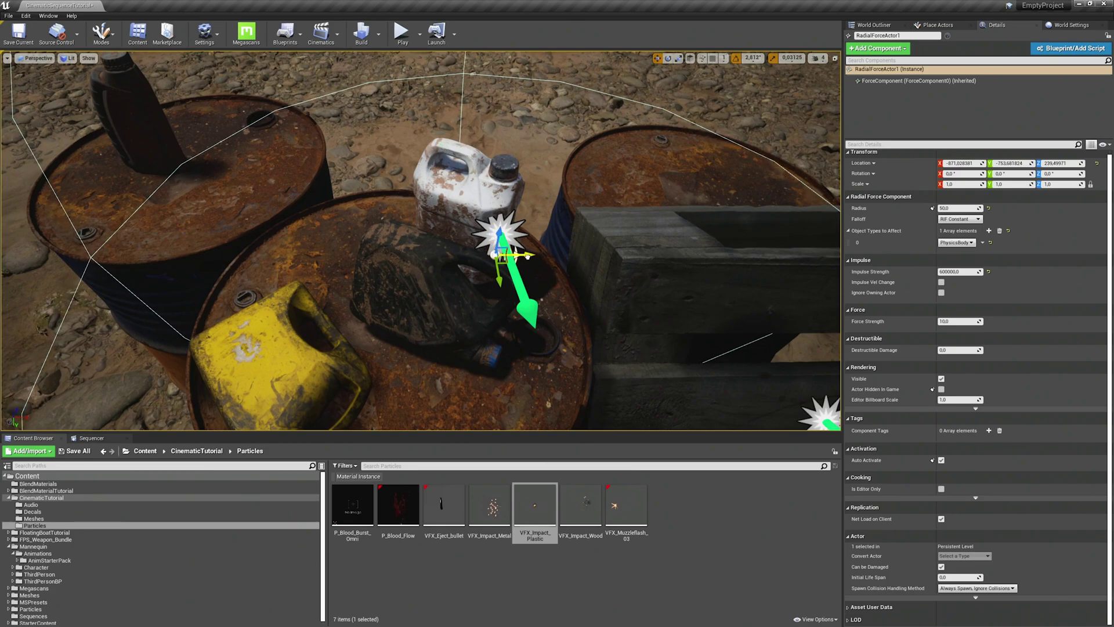
pyautogui.click(506, 233)
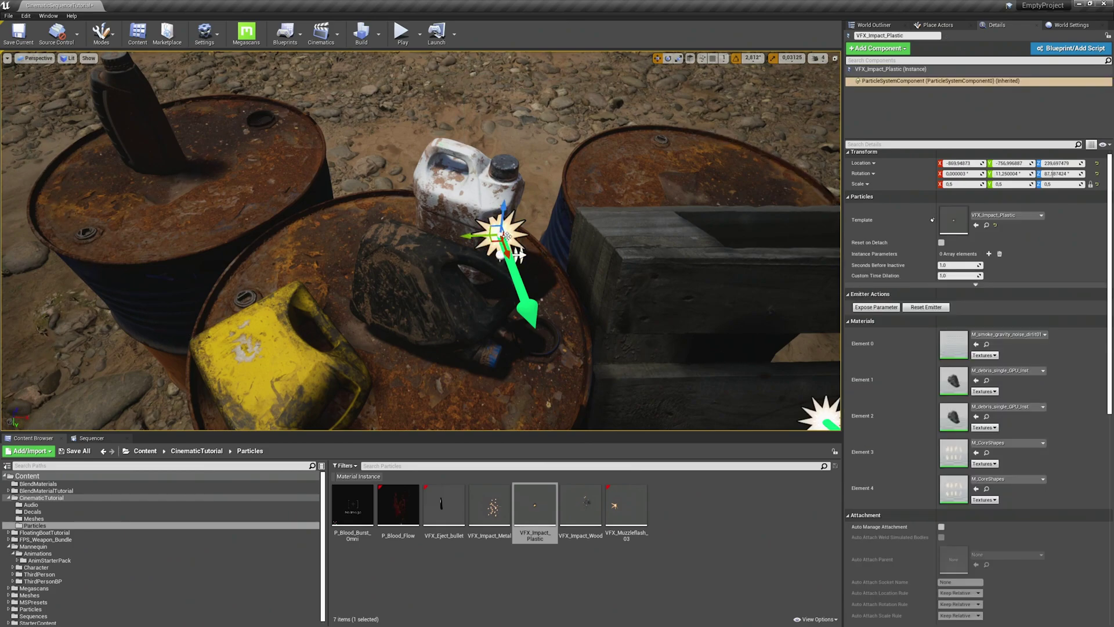
pyautogui.click(518, 255)
pyautogui.moveTo(535, 257)
pyautogui.mouseDown(button='right')
pyautogui.moveTo(650, 203)
pyautogui.moveTo(525, 250)
pyautogui.mouseUp(button='right')
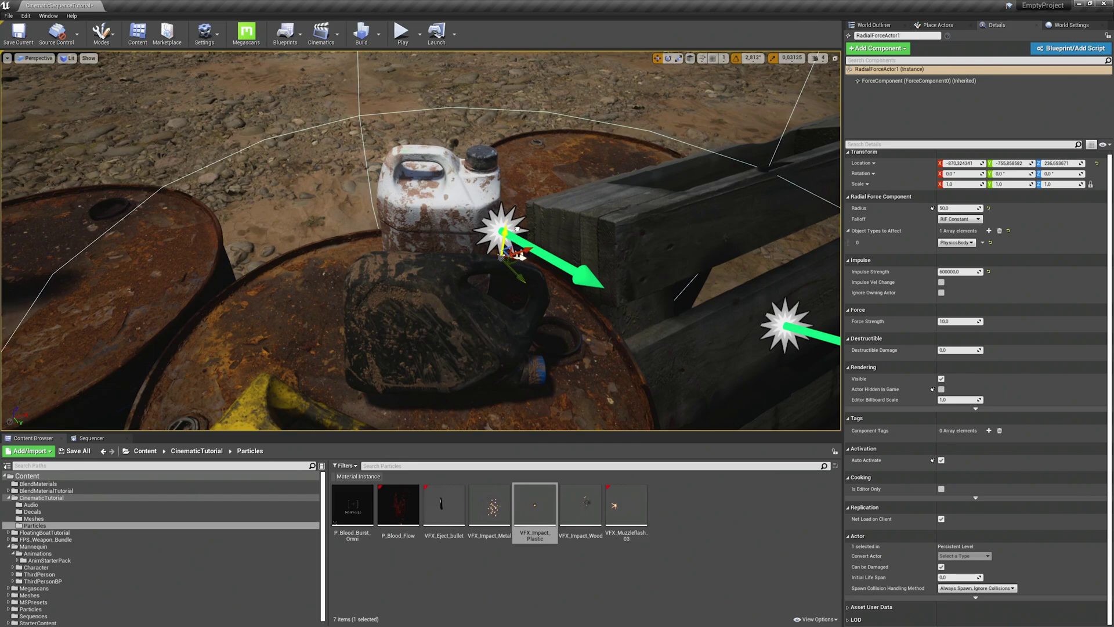
pyautogui.moveTo(588, 238); pyautogui.dragTo(615, 201, button='right')
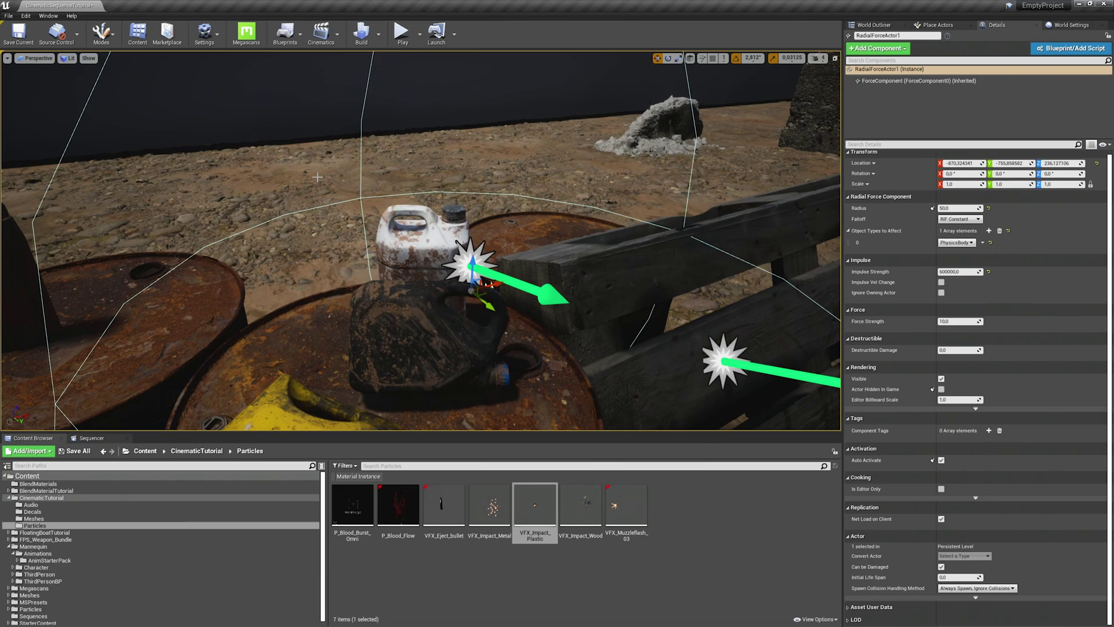
pyautogui.moveTo(546, 342)
pyautogui.mouseDown(button='right')
pyautogui.moveTo(639, 325)
pyautogui.moveTo(441, 342)
pyautogui.moveTo(418, 325)
pyautogui.moveTo(423, 316)
pyautogui.moveTo(447, 340)
pyautogui.moveTo(539, 324)
pyautogui.mouseUp(button='right')
pyautogui.press('g')
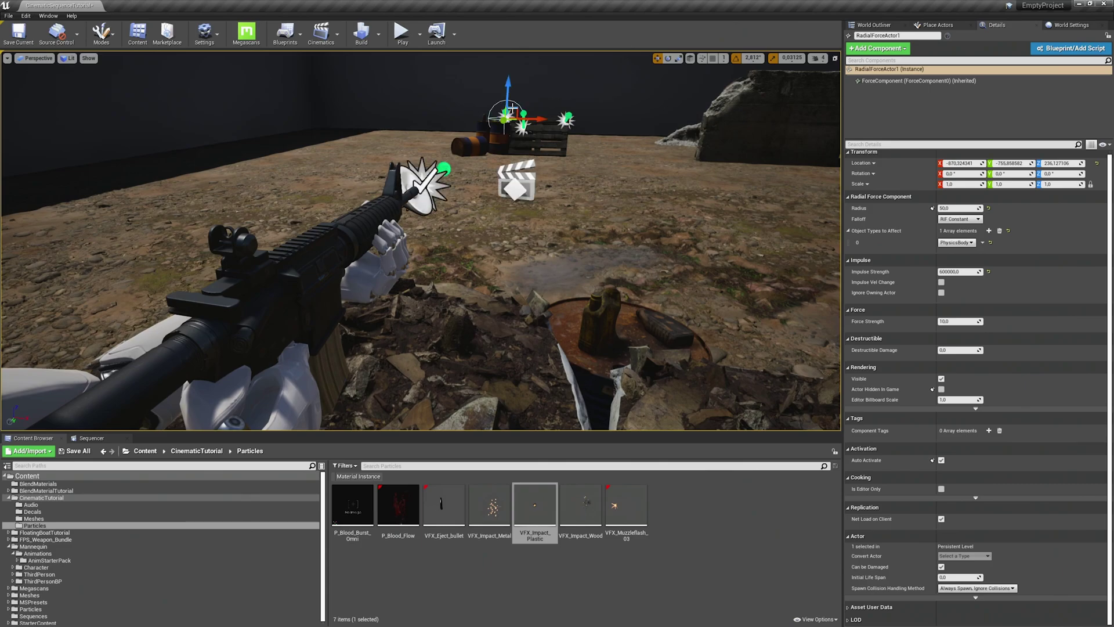
# Examine the placement of the impact emitters and radial force around the pallet and barrels relative to both mannequins
pyautogui.moveTo(513, 108); pyautogui.dragTo(719, 82, button='right')
pyautogui.press('w')
pyautogui.press('w')
pyautogui.press('e')
pyautogui.press('s')
pyautogui.press('w')
pyautogui.press('s')
pyautogui.press('a')
pyautogui.press('a')
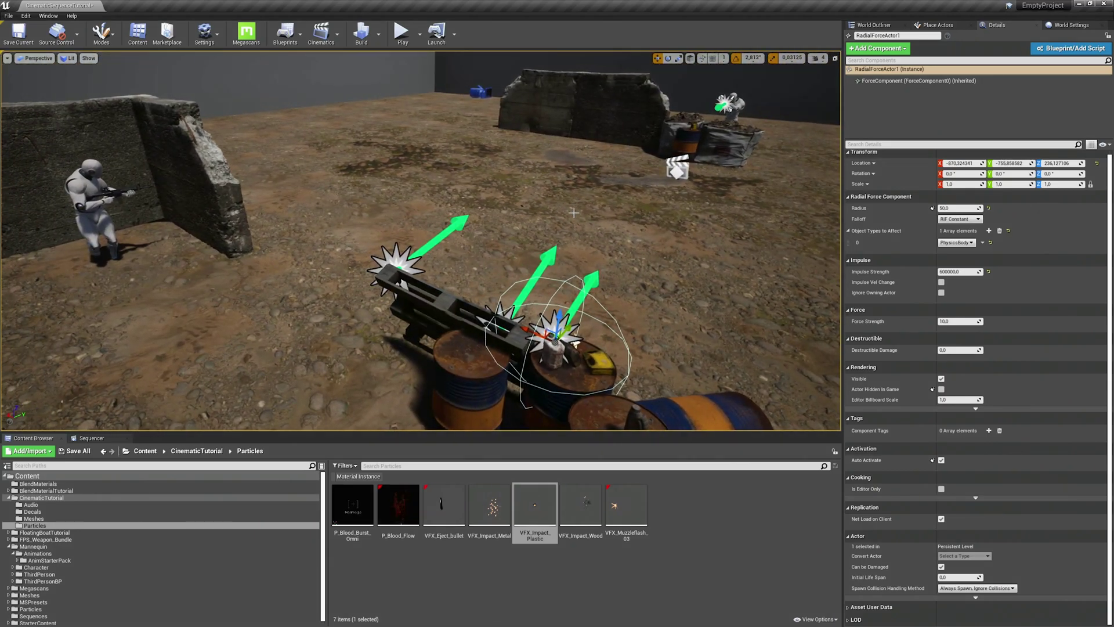